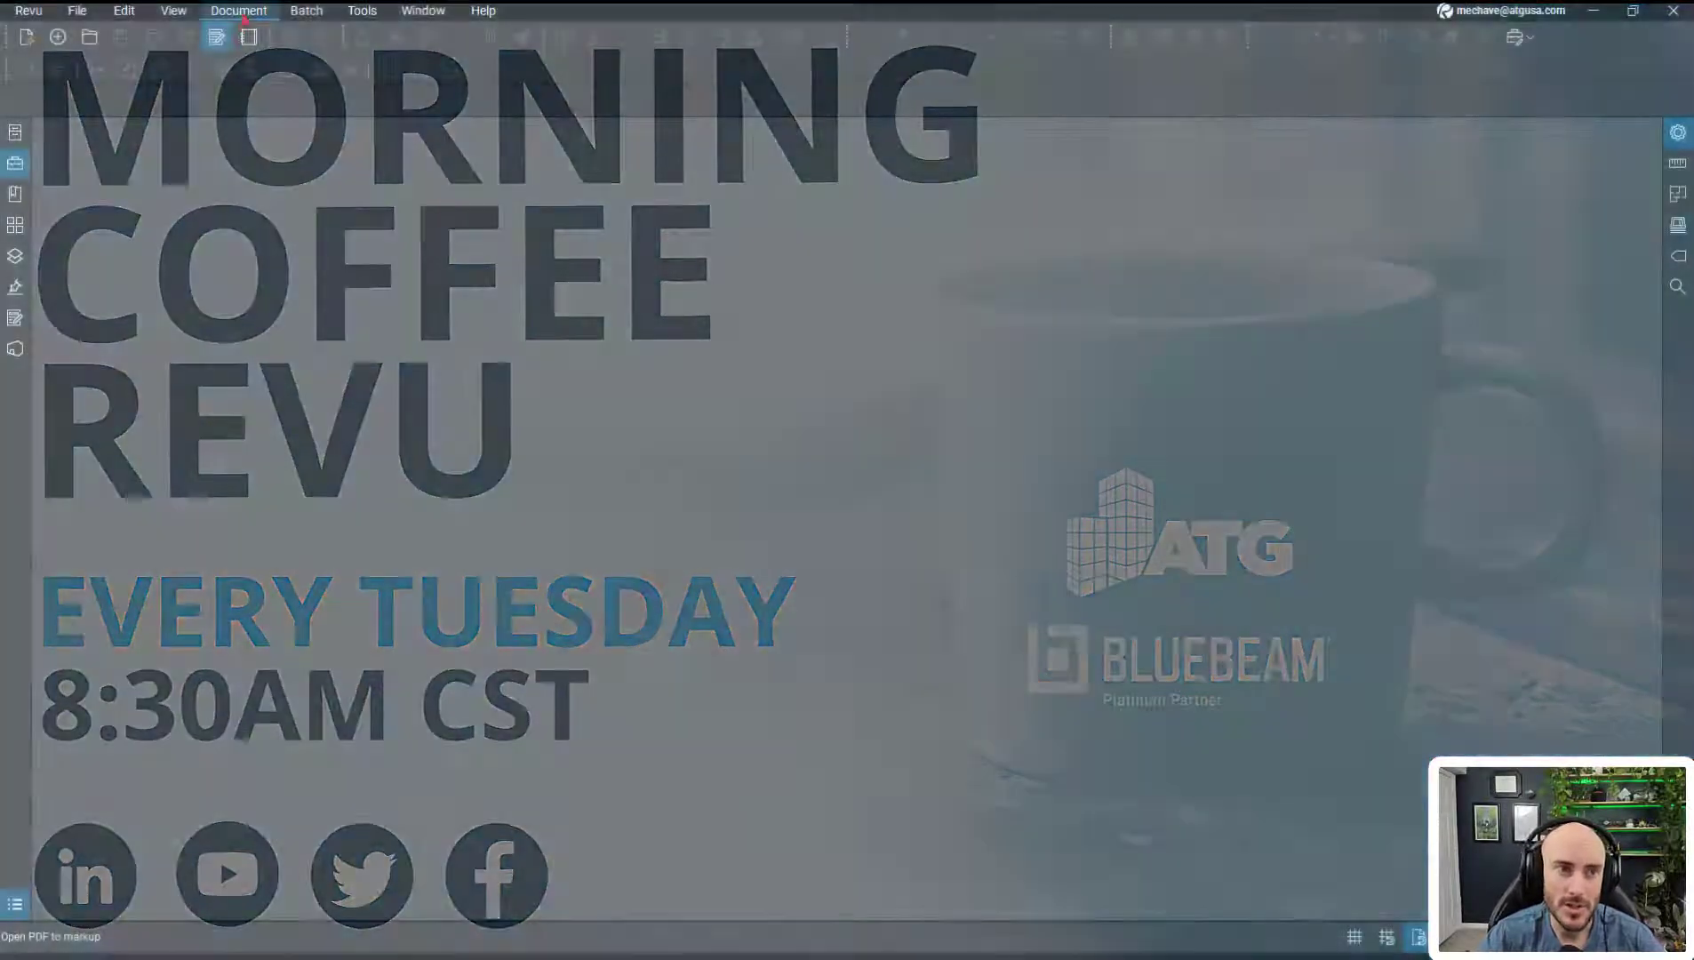
- Open the Document menu to show Overlay Pages and the comparison commands, with no PDF loaded
left_click(242, 12)
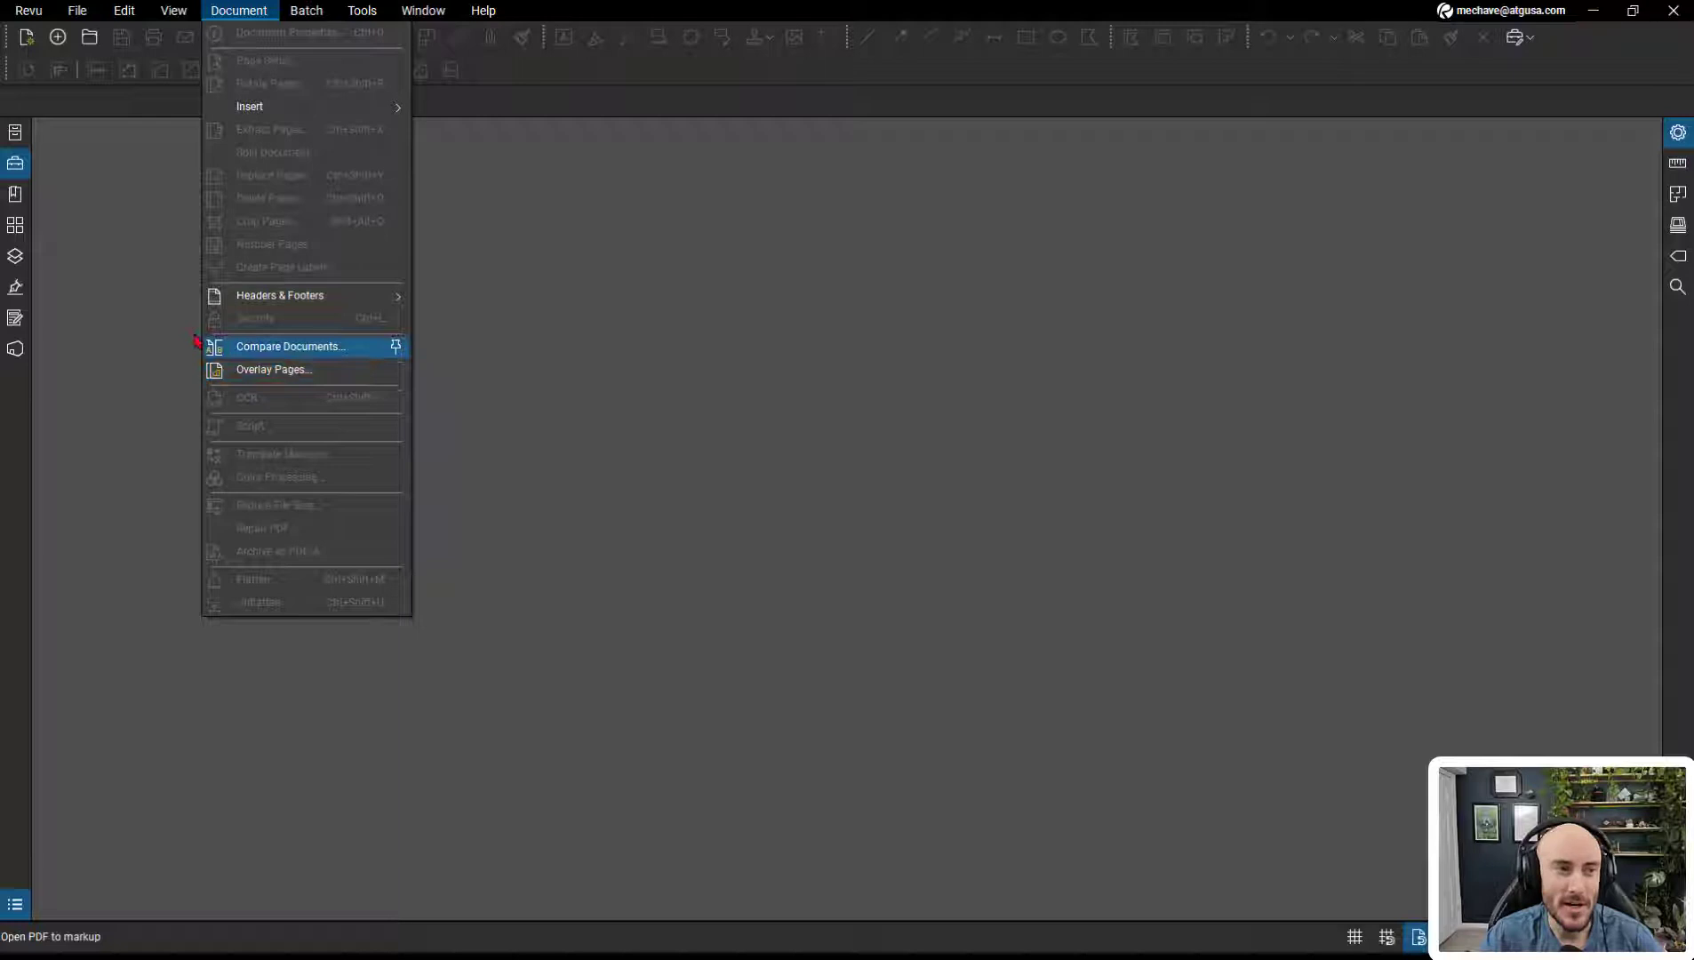
- Open A1.2.0 - 2ND FLOOR REFERENCE PLAN.pdf from File Access and show its page thumbnails
left_click(116, 293)
left_click(15, 131)
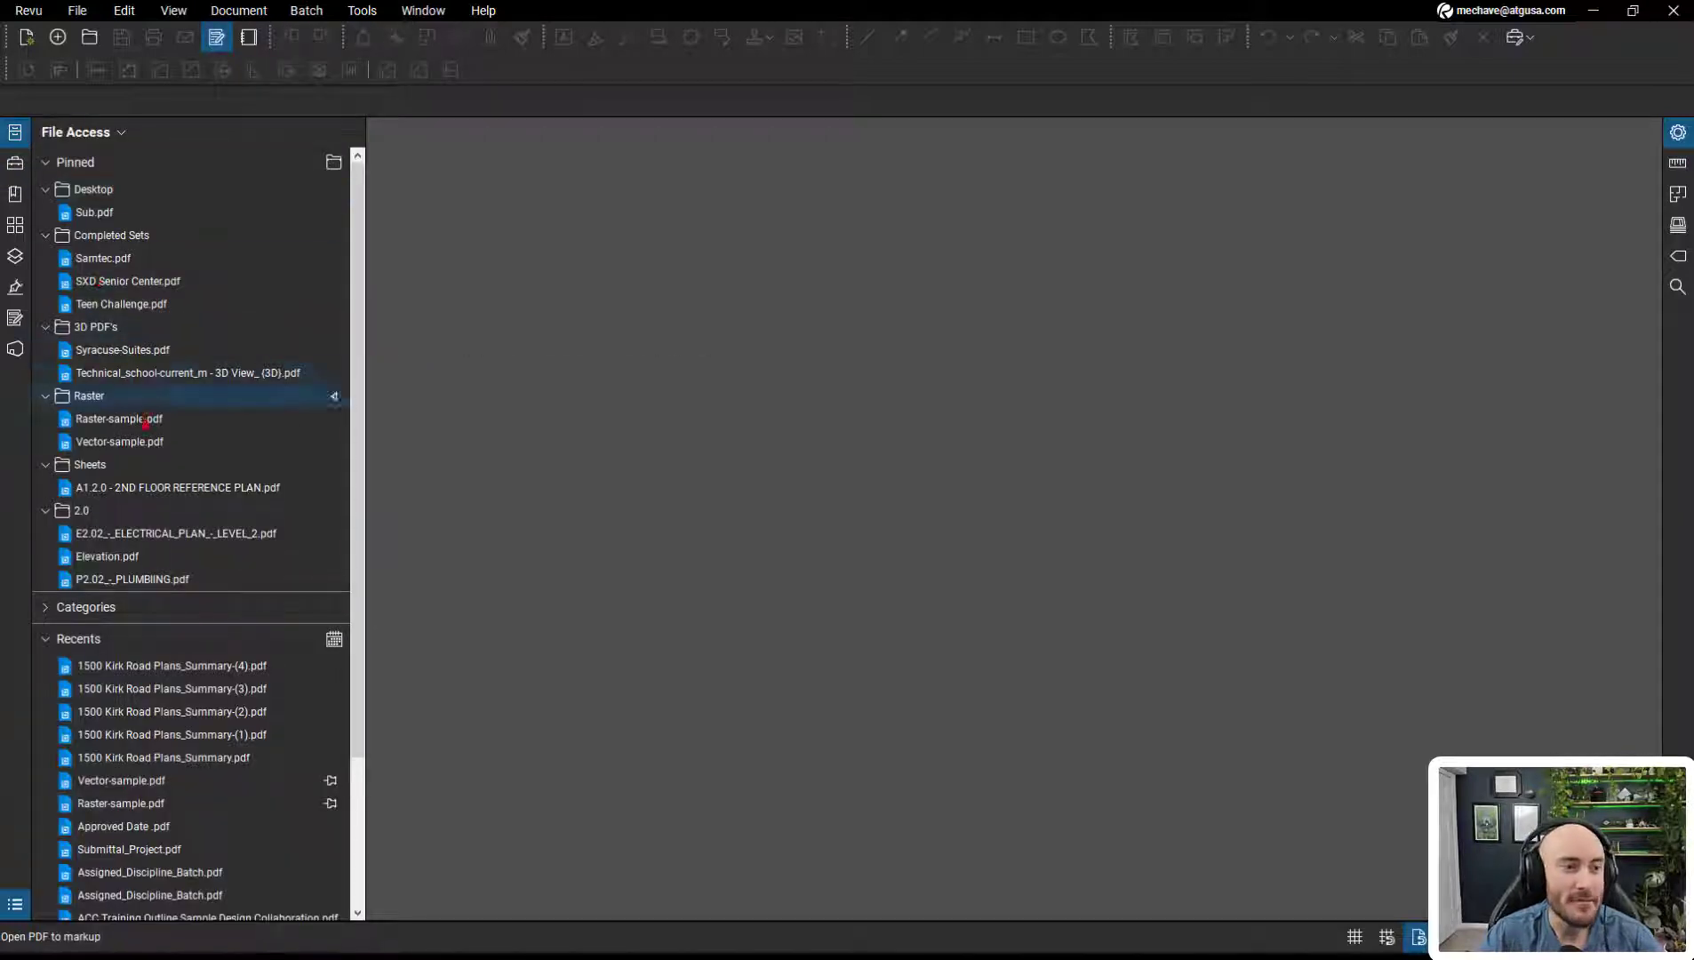
left_click(169, 489)
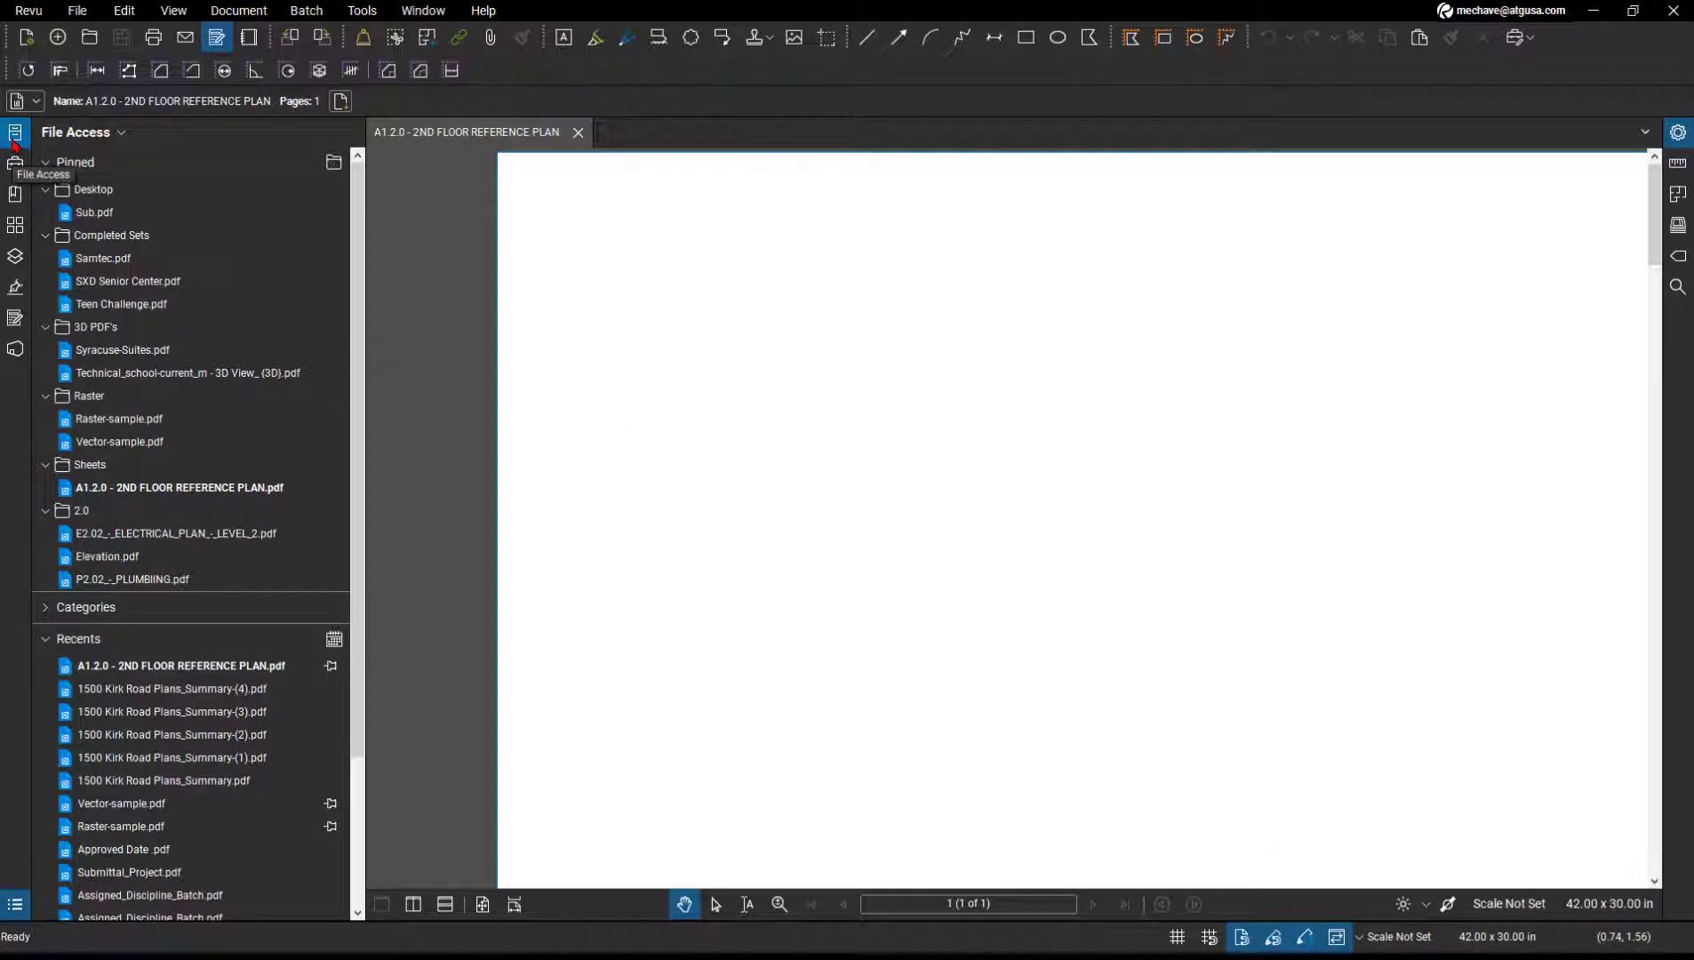
left_click(15, 225)
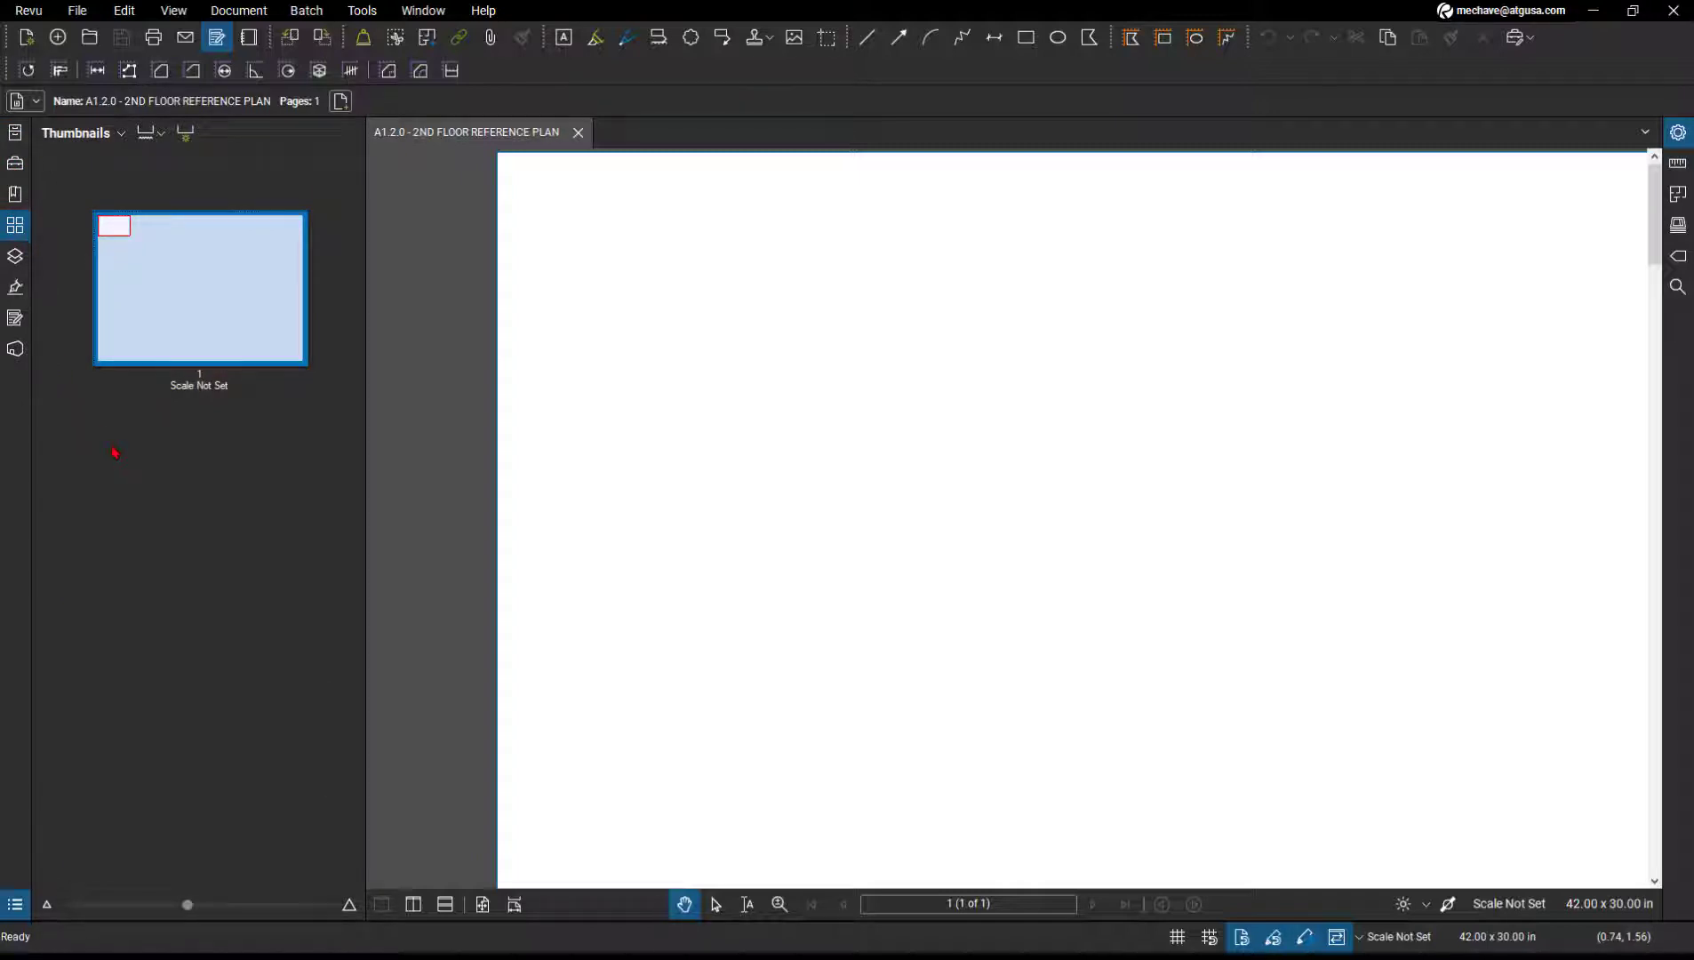
left_click(578, 132)
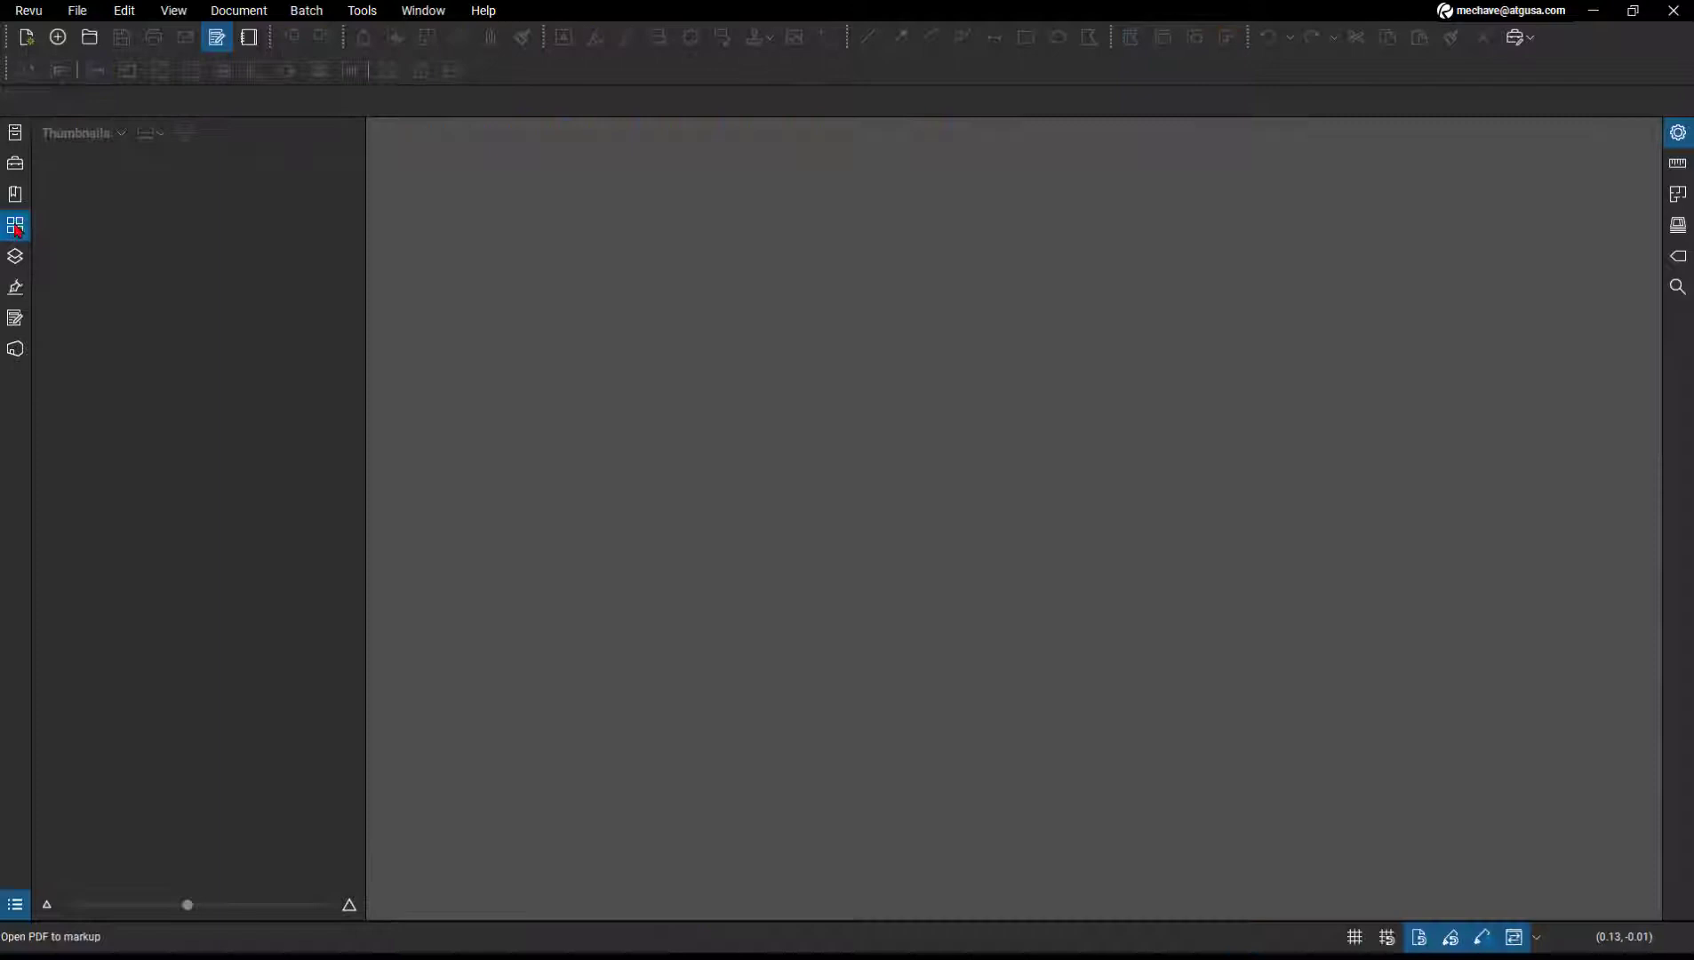
left_click(15, 132)
left_click(178, 487)
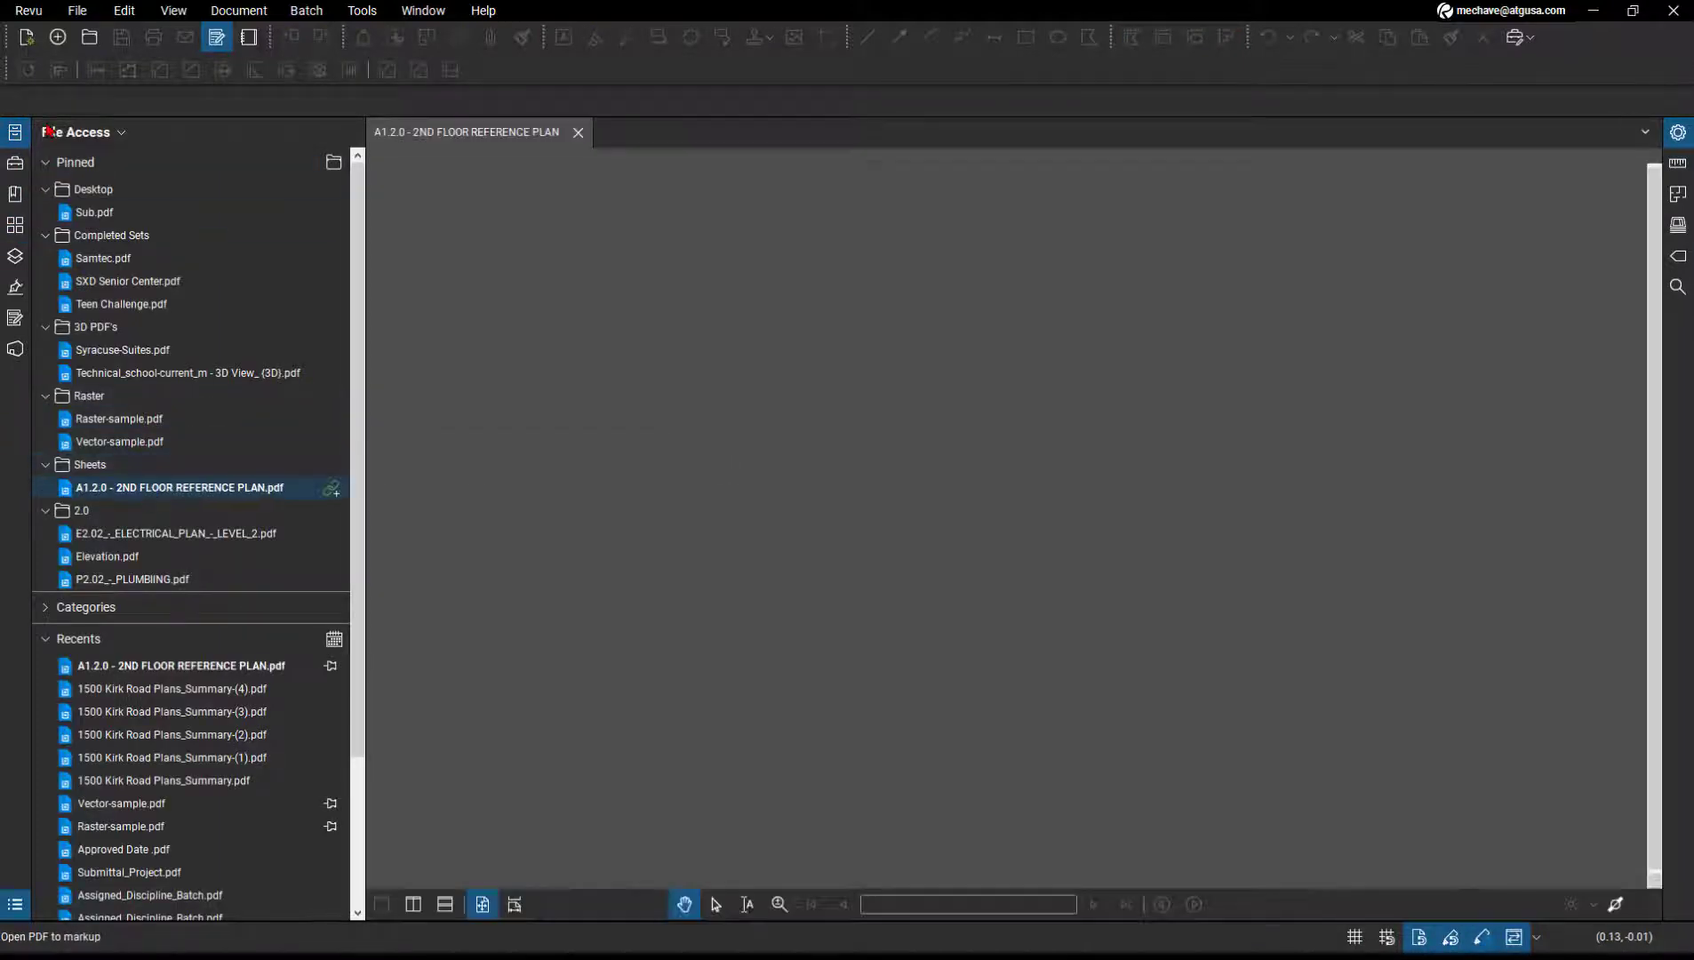
left_click(15, 225)
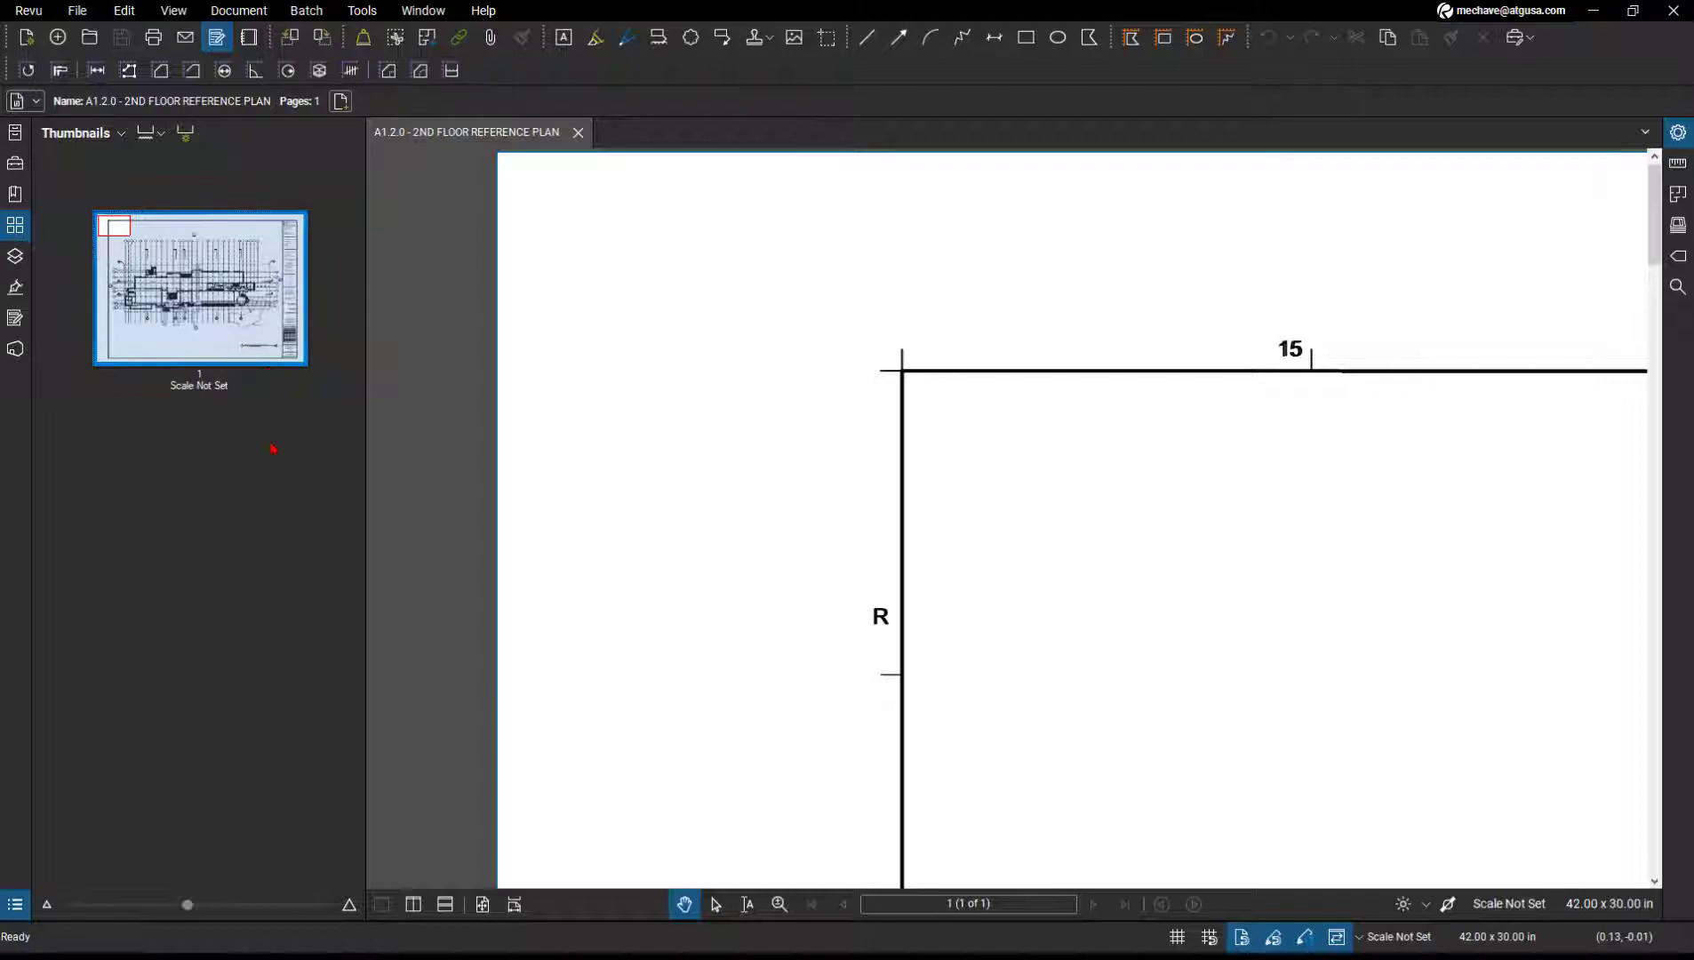
scroll(808, 356, "down", 3)
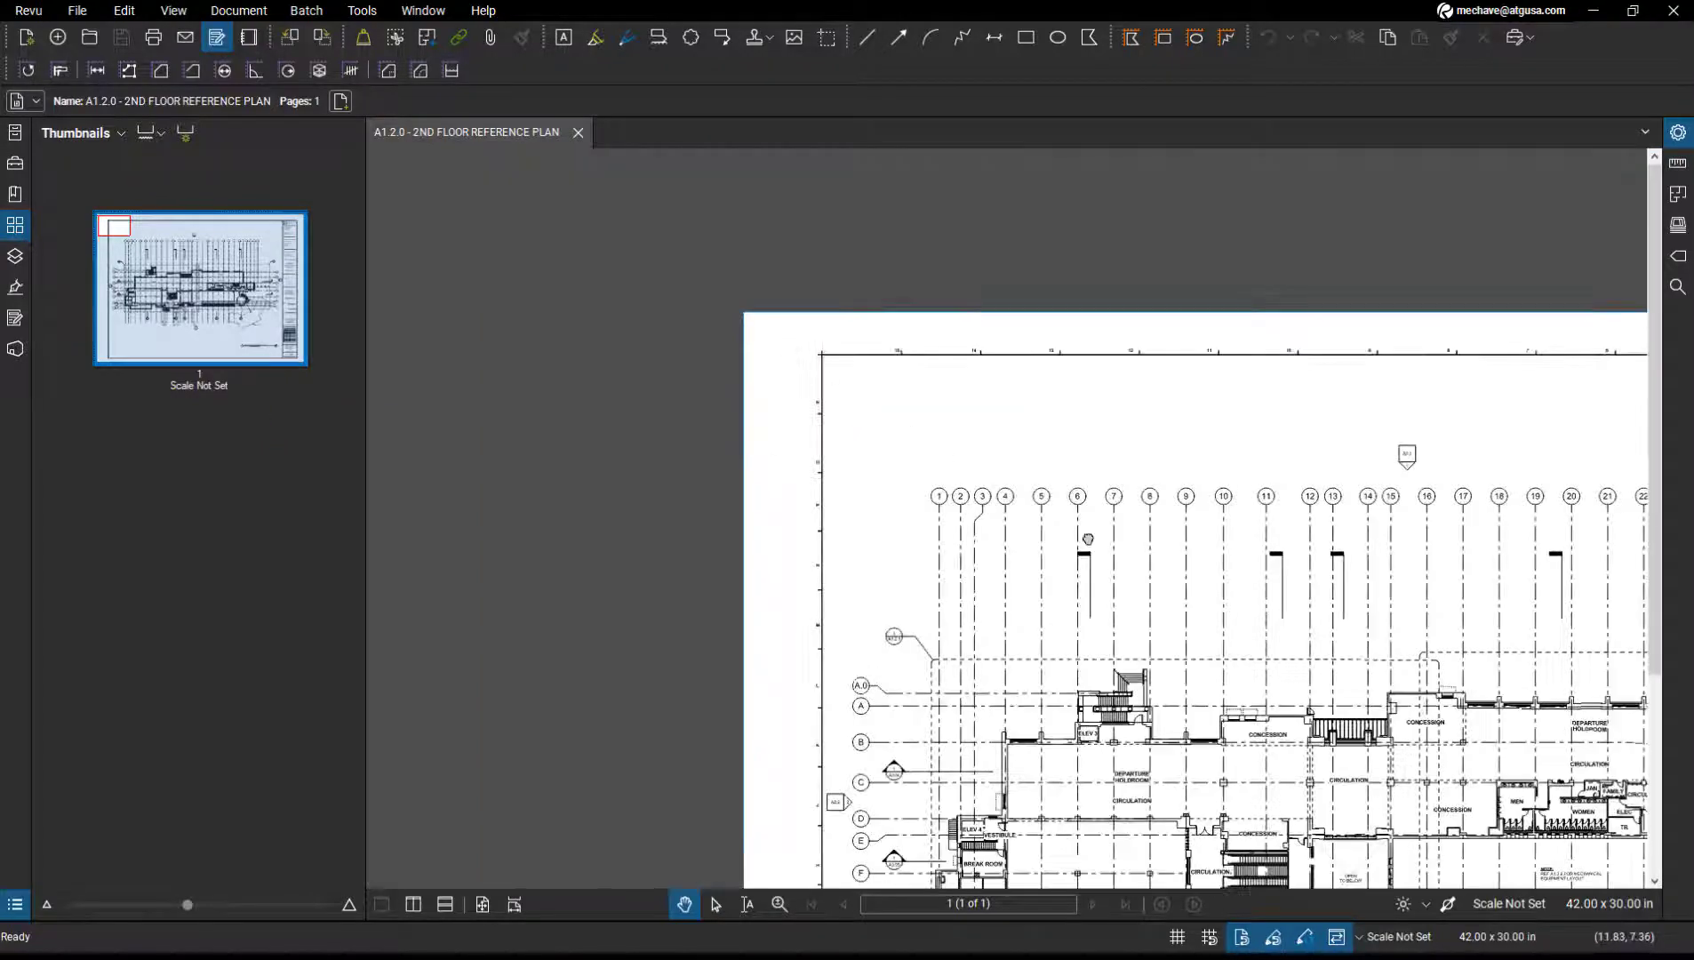
scroll(889, 363, "up", 2)
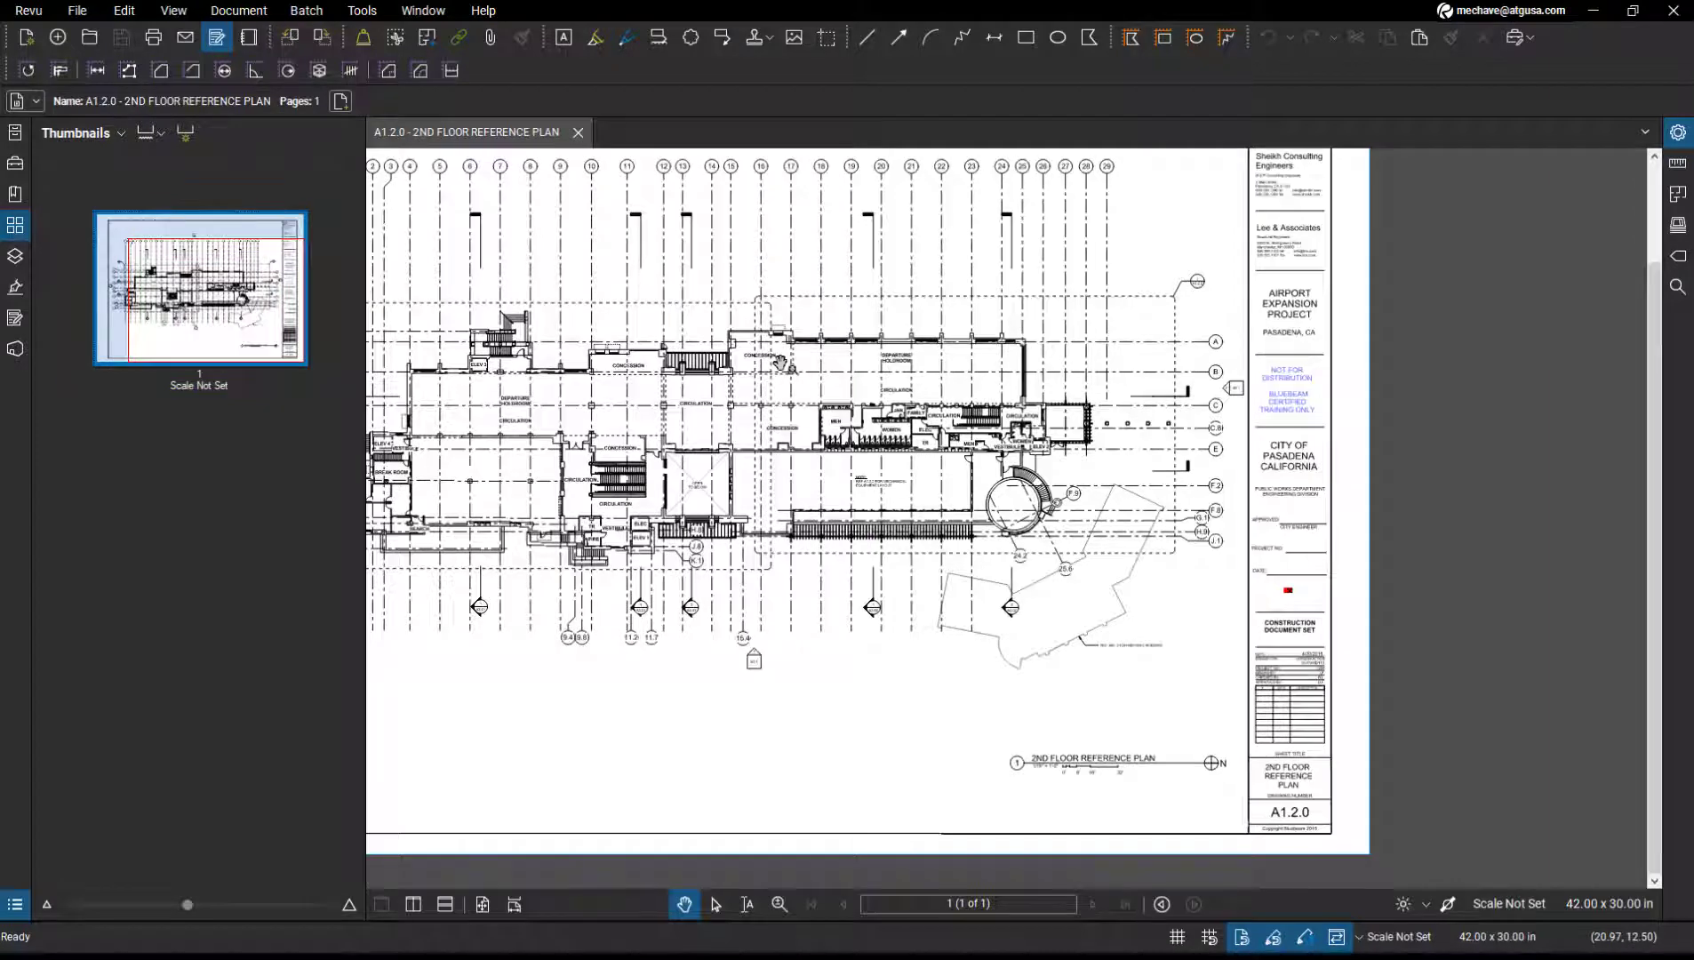
- Insert A1.2.0 - 2ND FLR REF PLAN-METRIC.pdf from disk after page 1
right_click(220, 472)
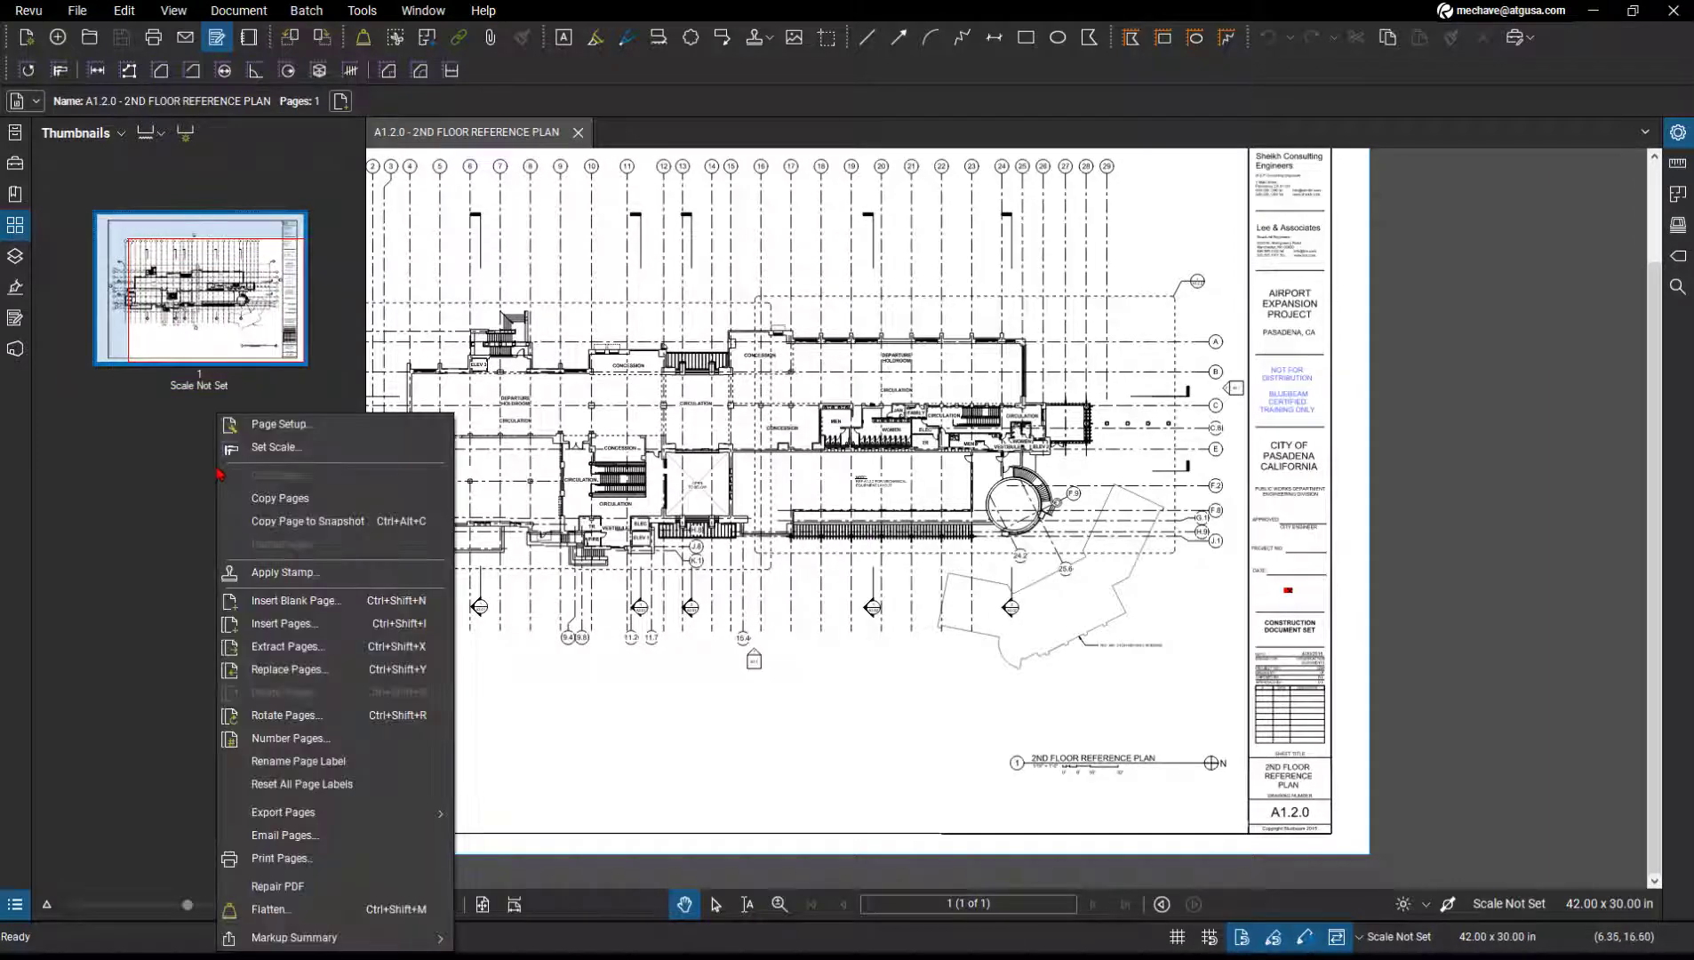
left_click(311, 633)
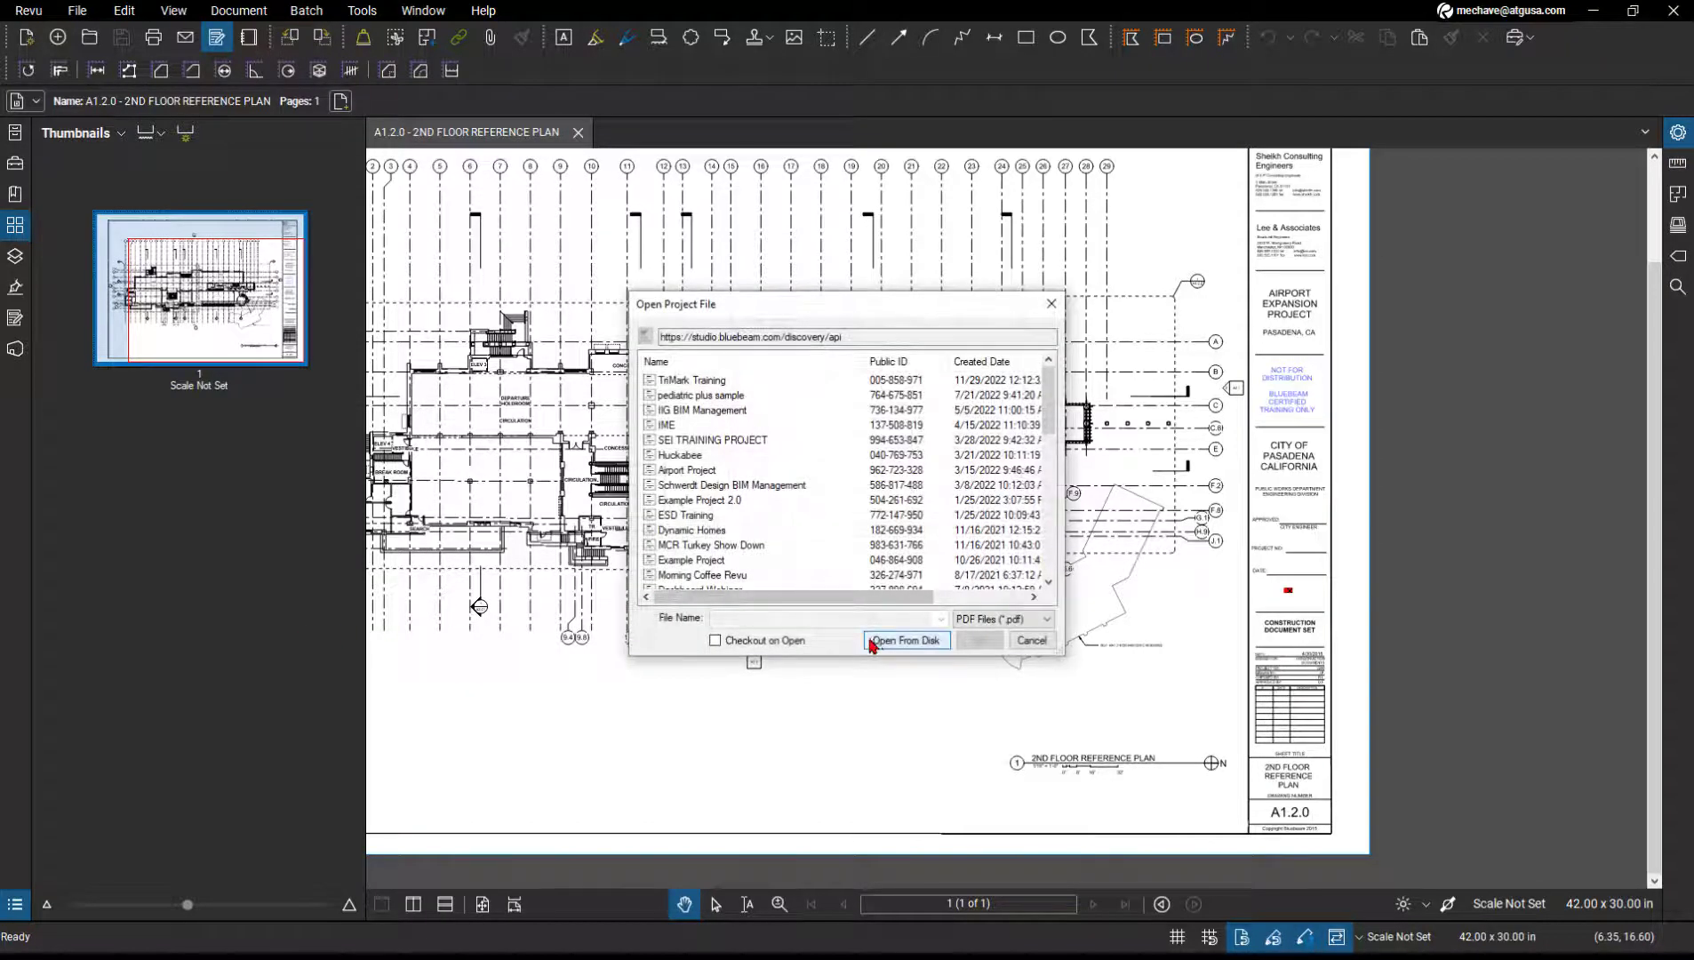
left_click(870, 642)
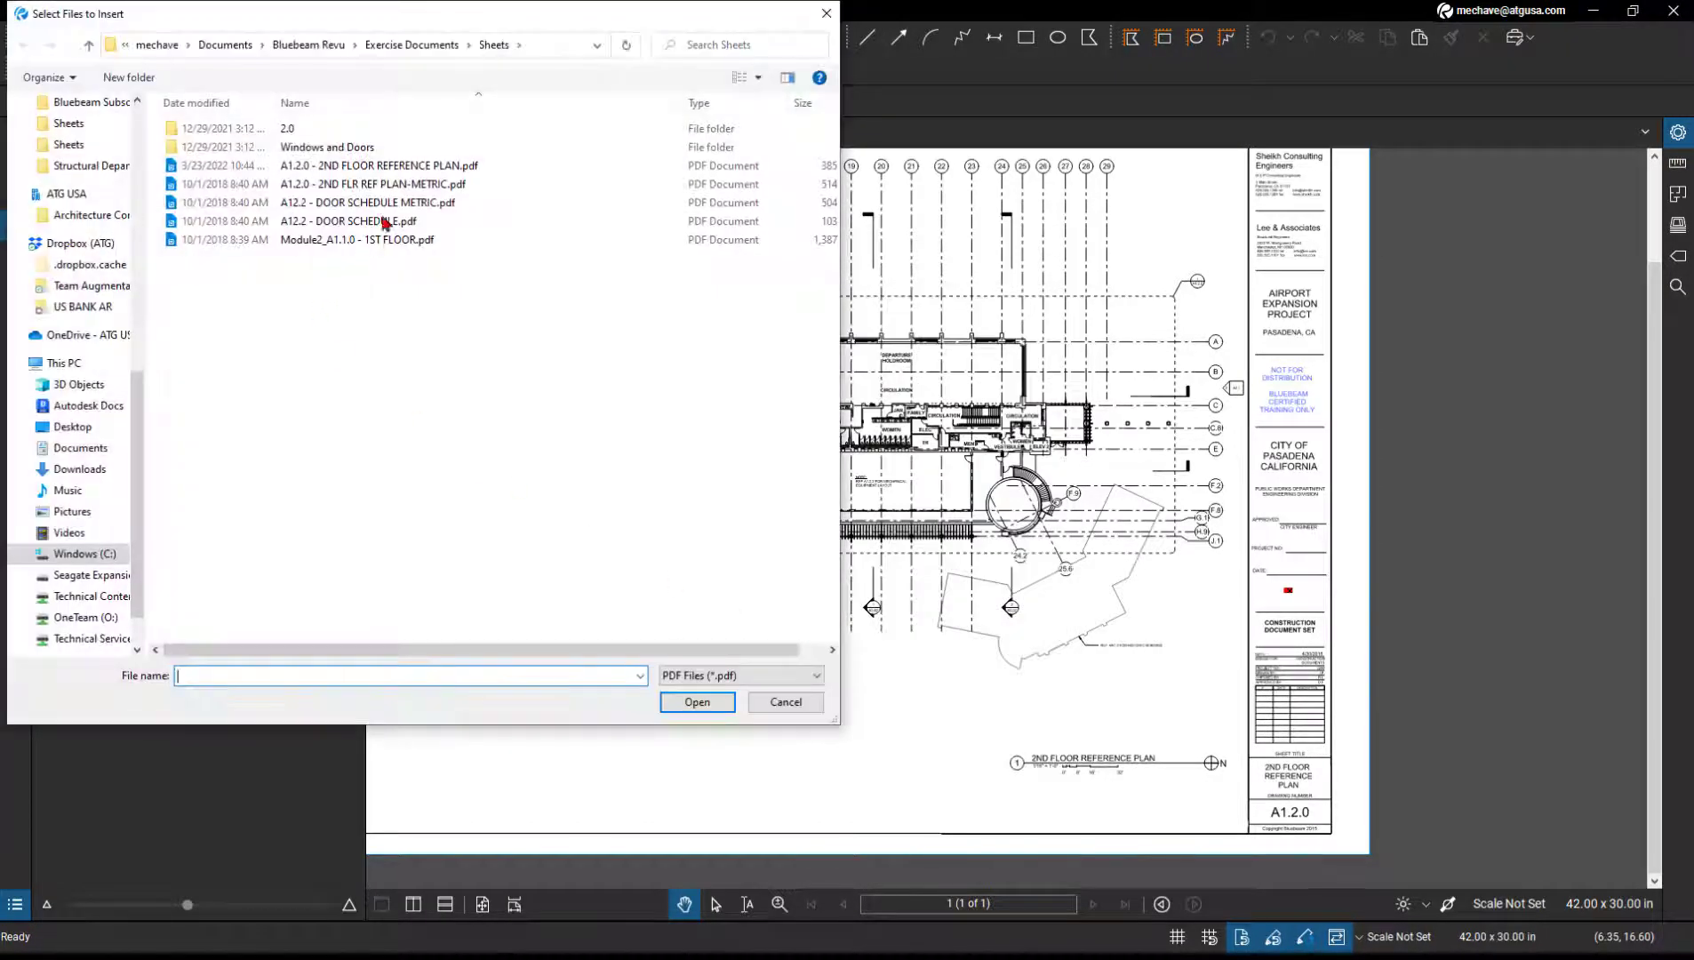
left_click(373, 184)
left_click(698, 702)
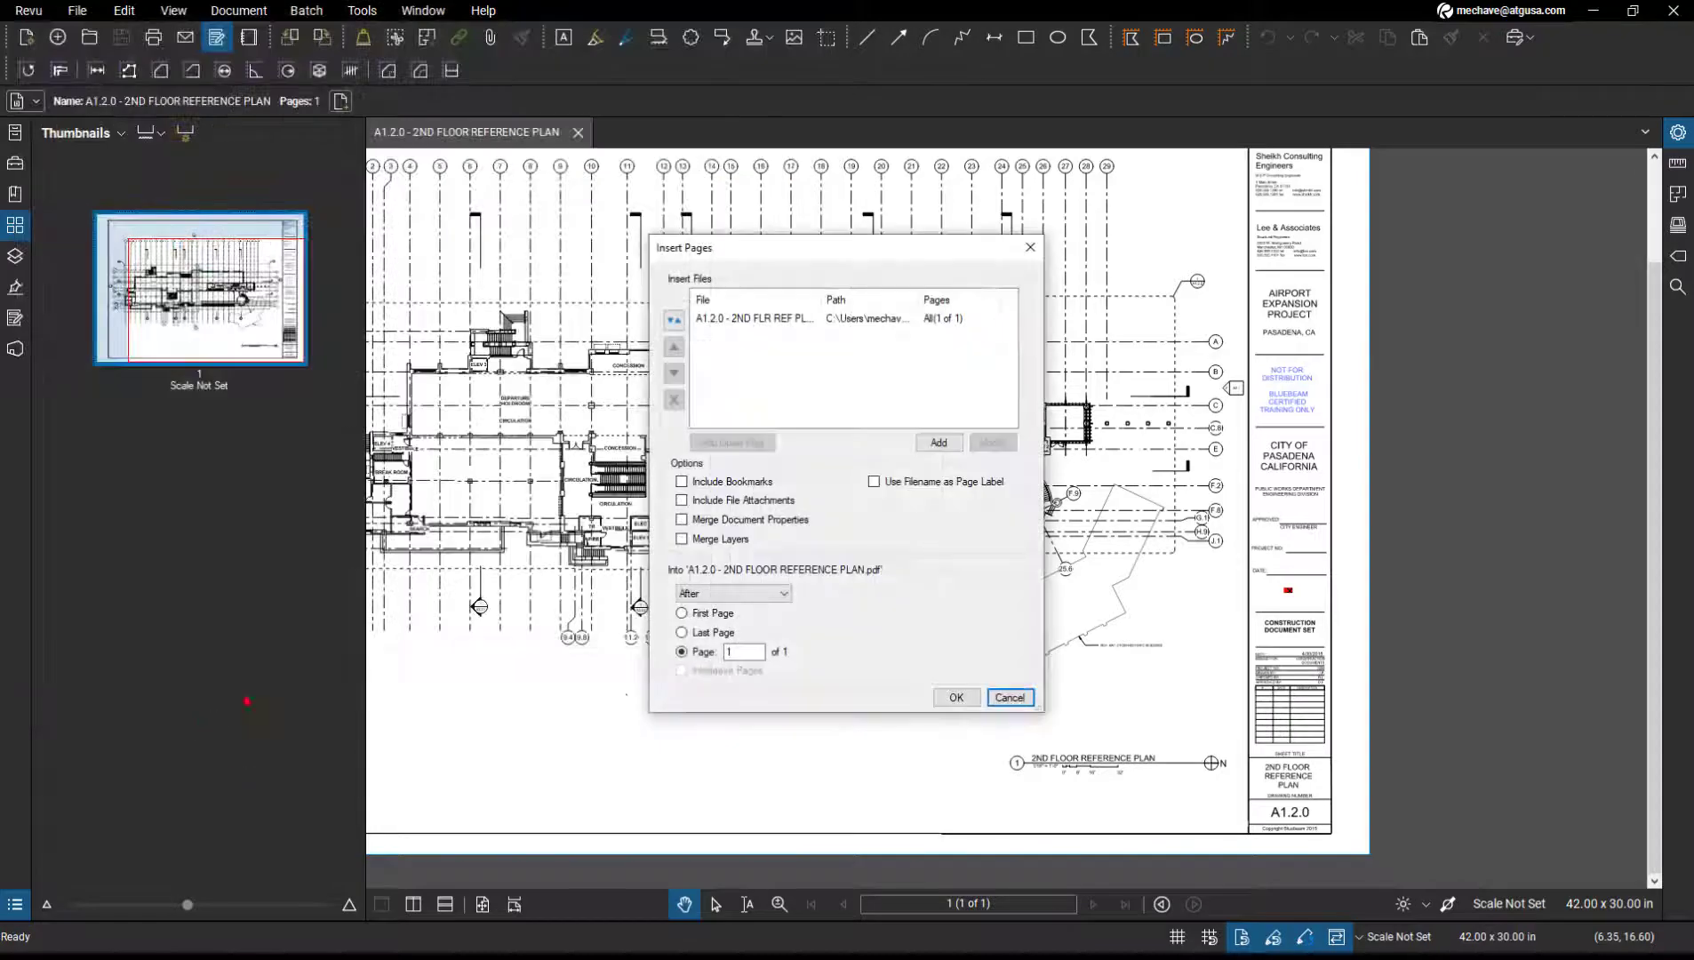
left_click(956, 697)
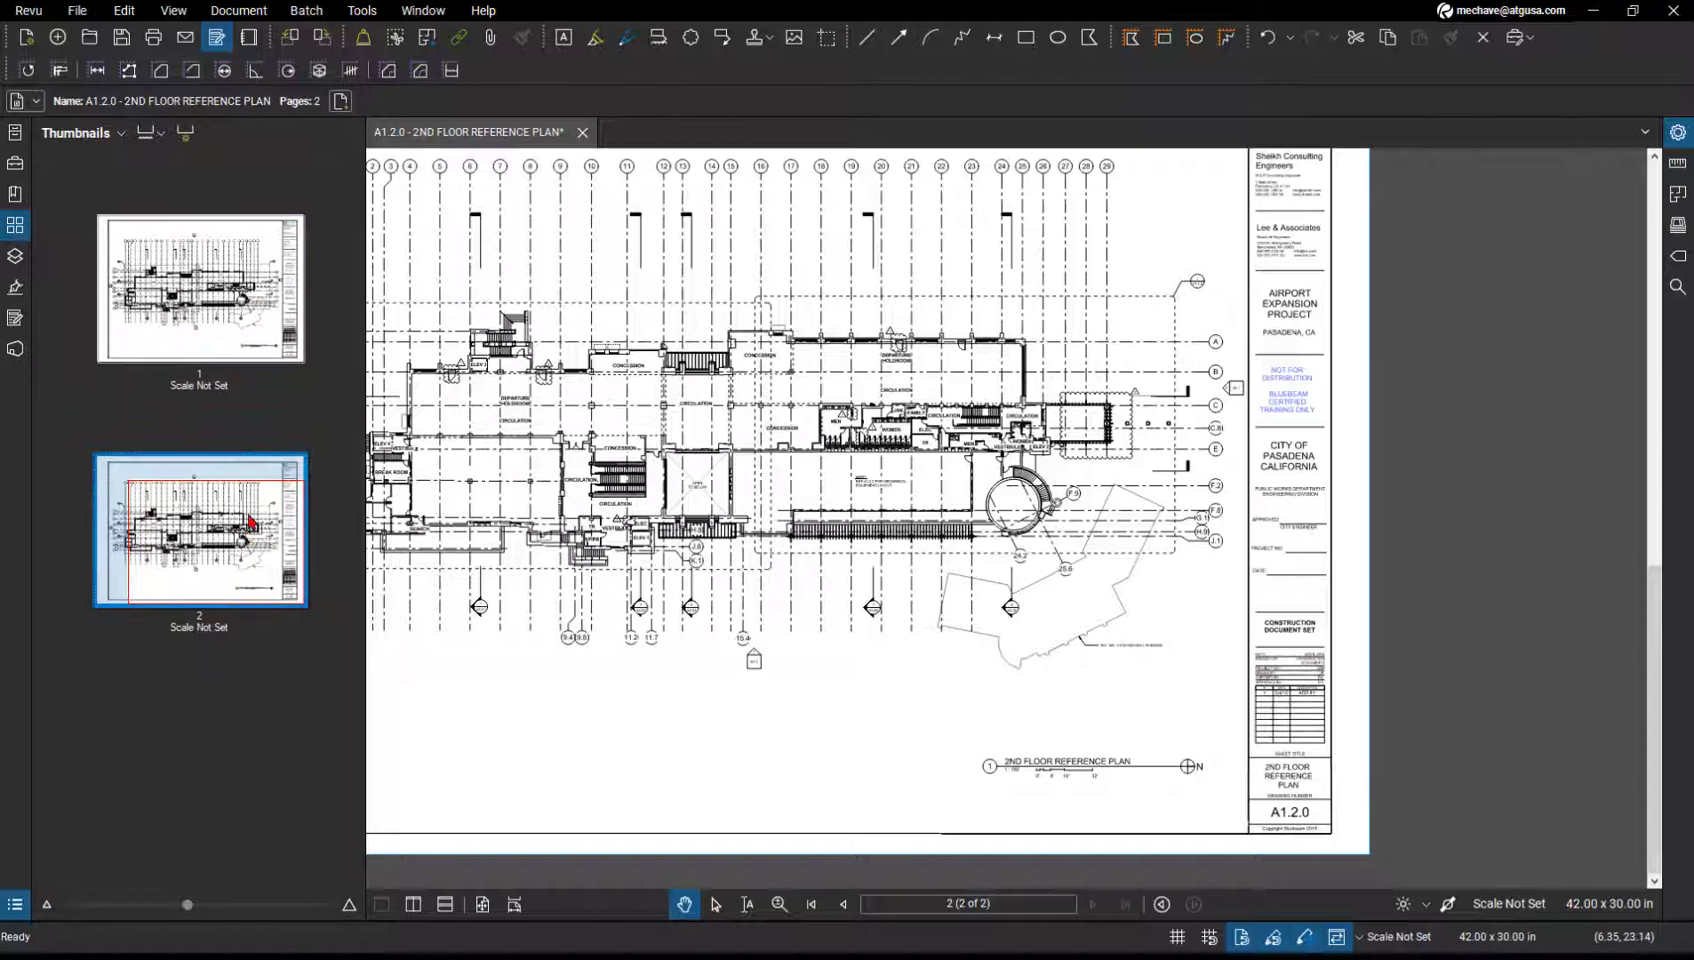
left_click(248, 16)
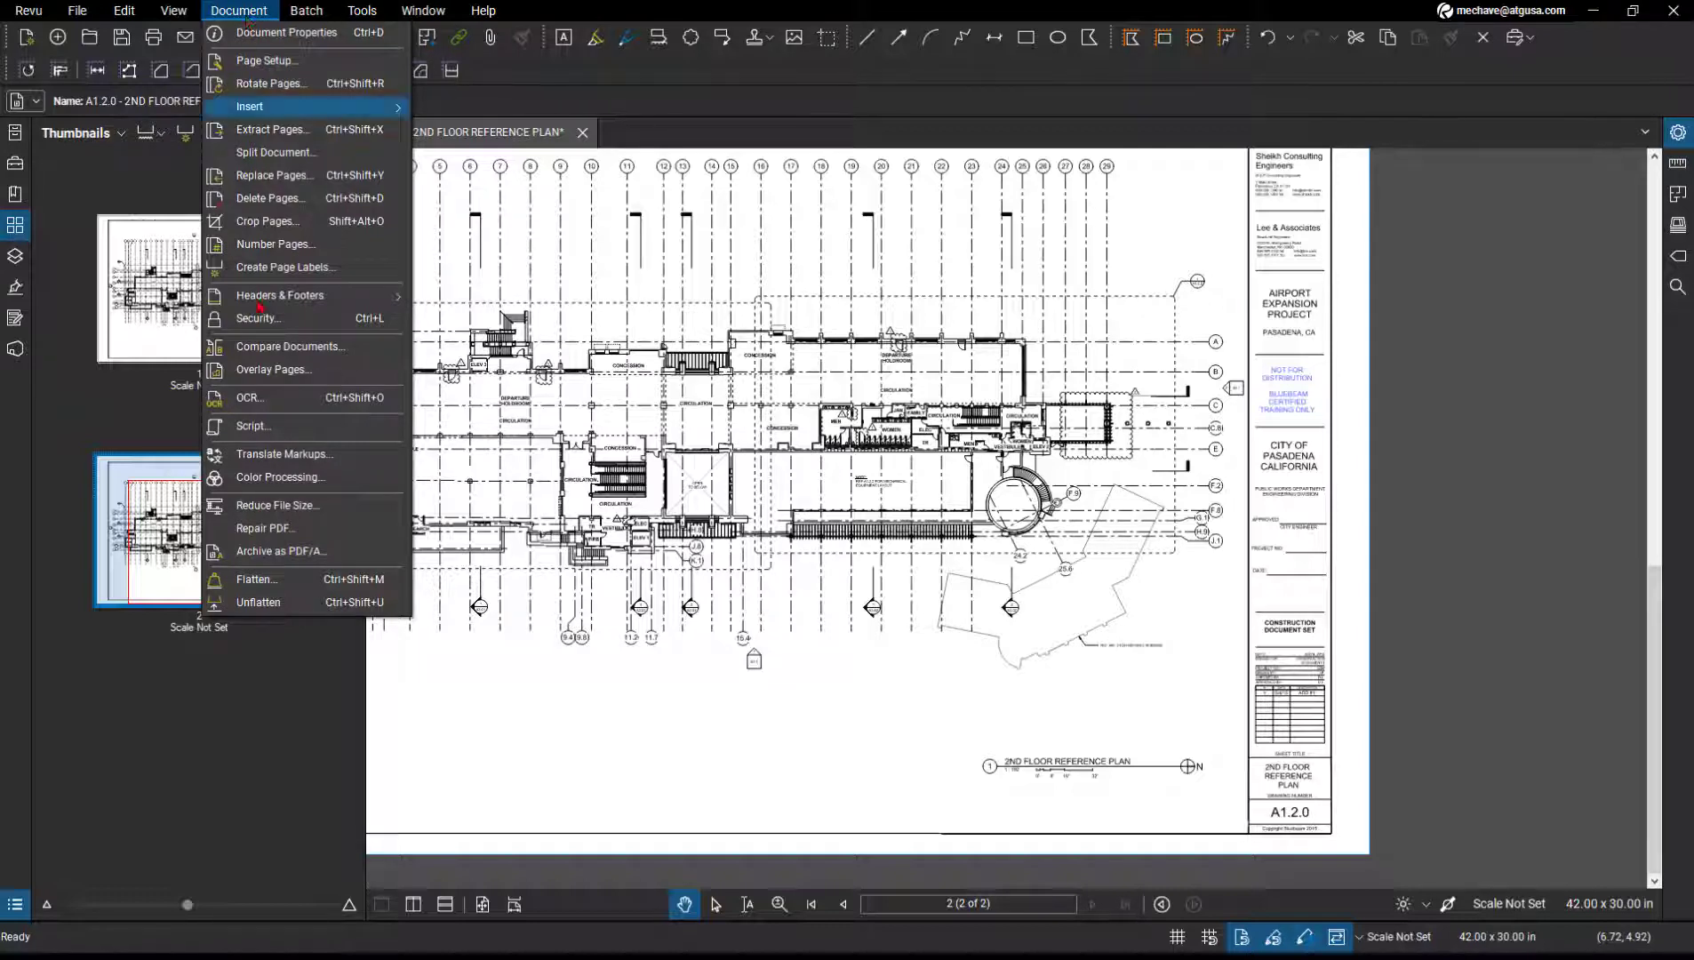
left_click(289, 477)
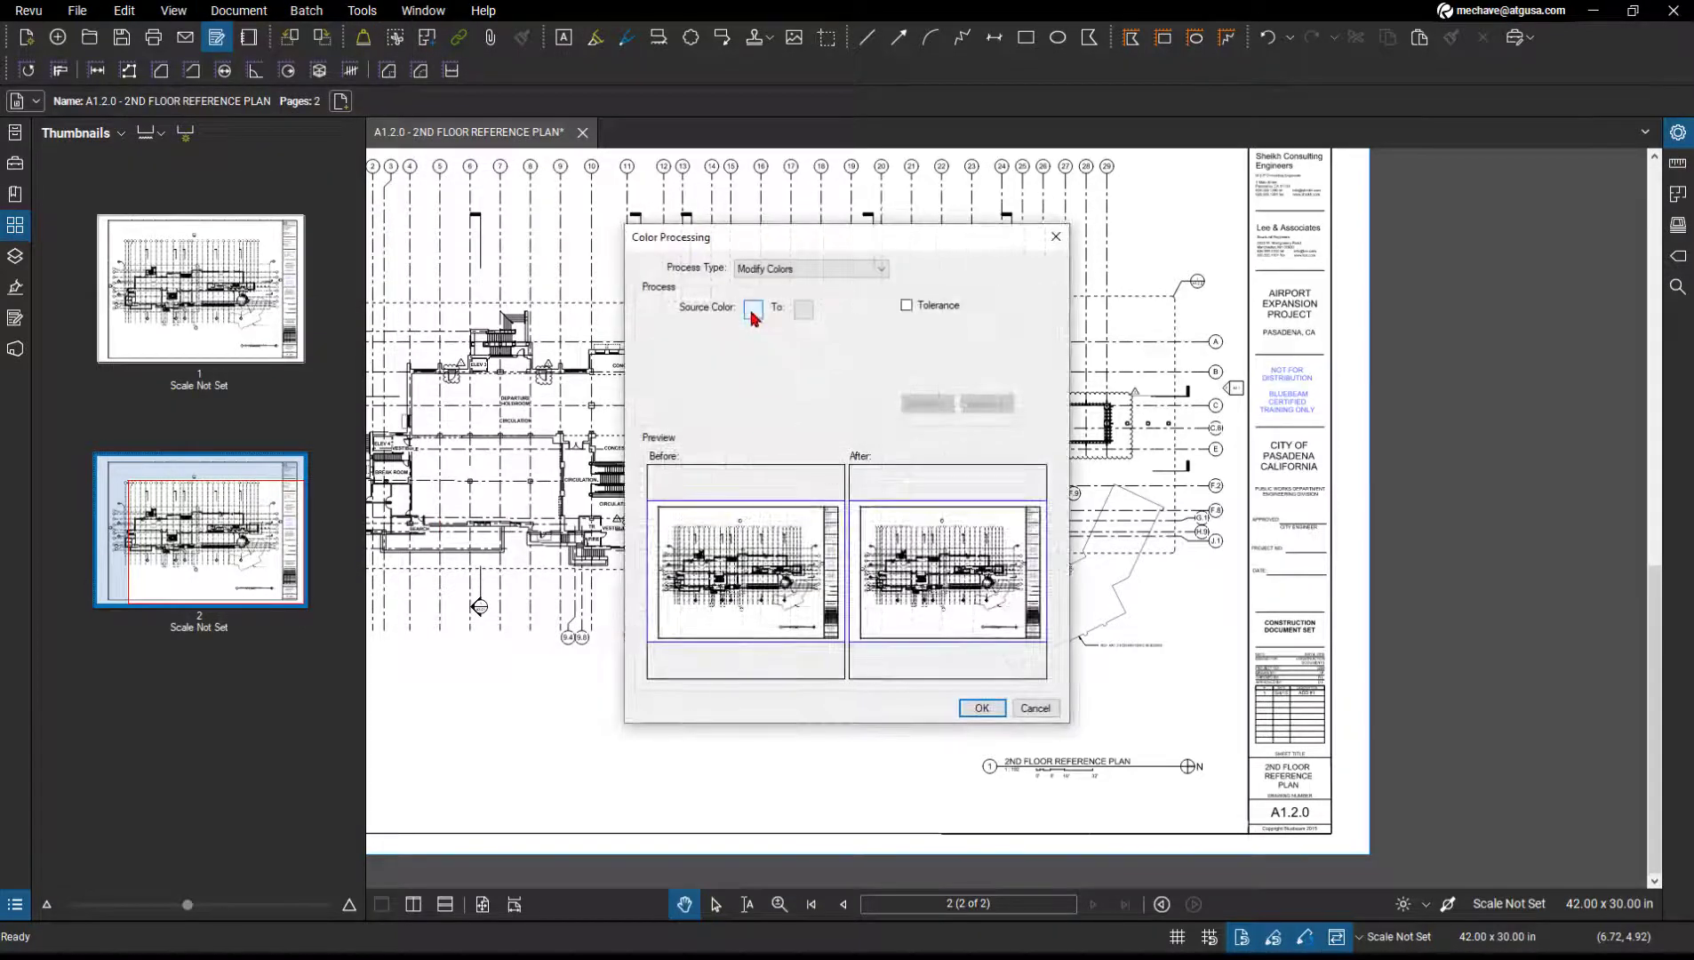
left_click(752, 308)
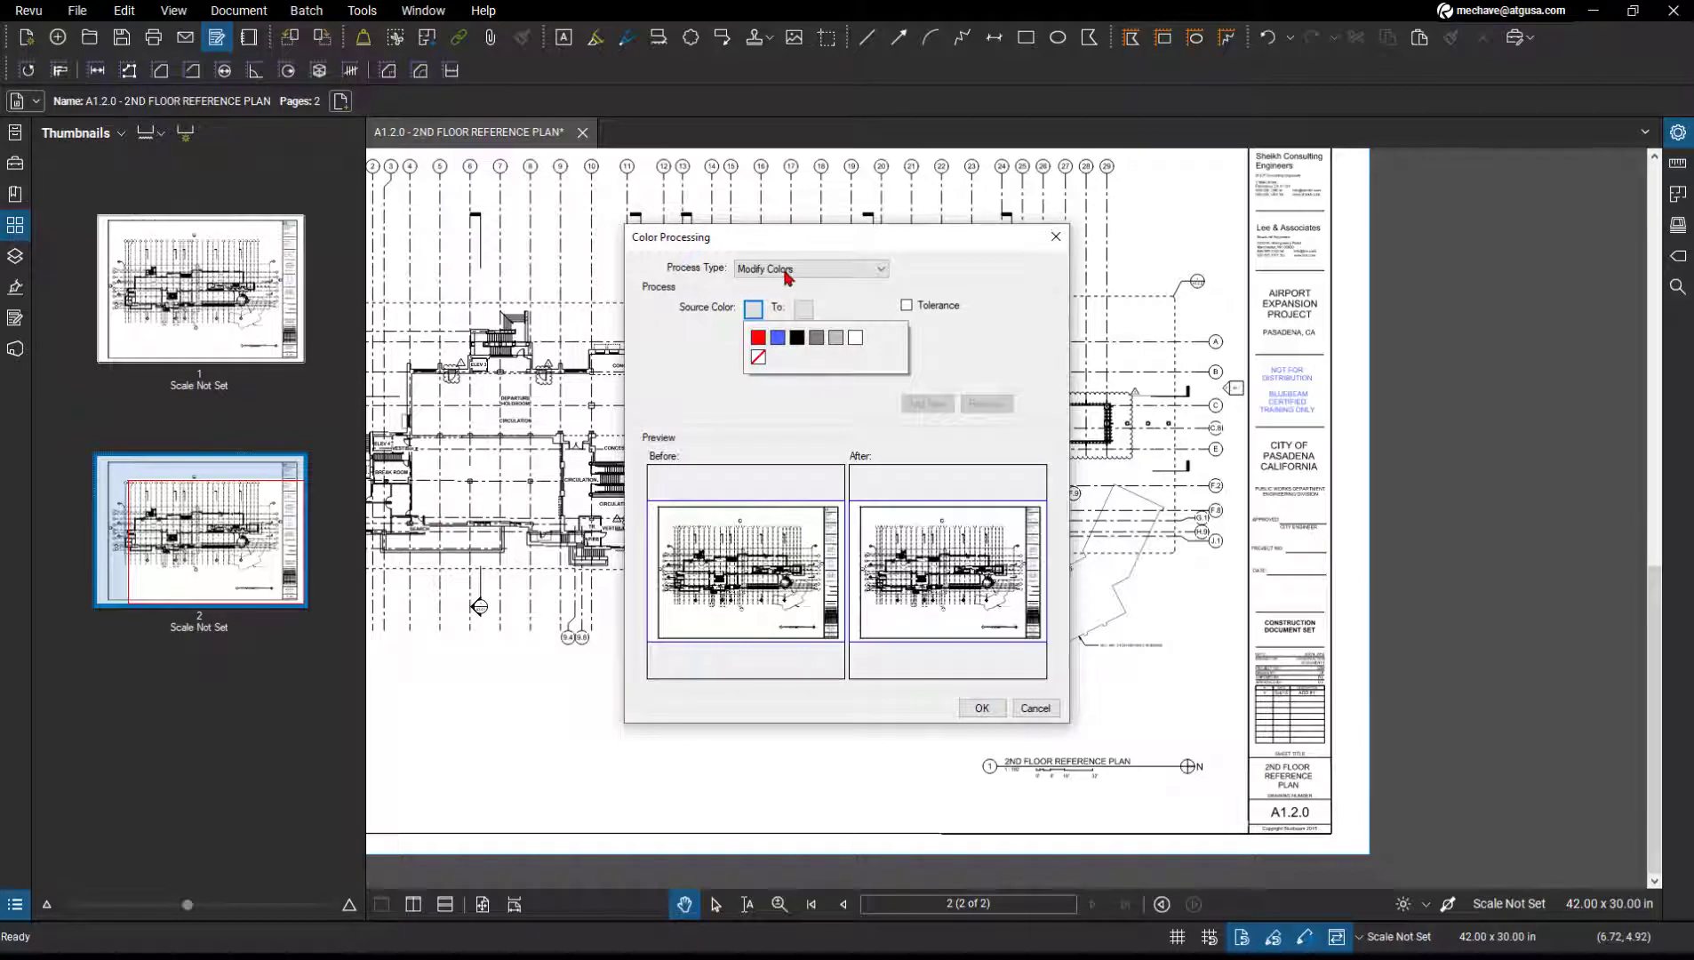
left_click(786, 270)
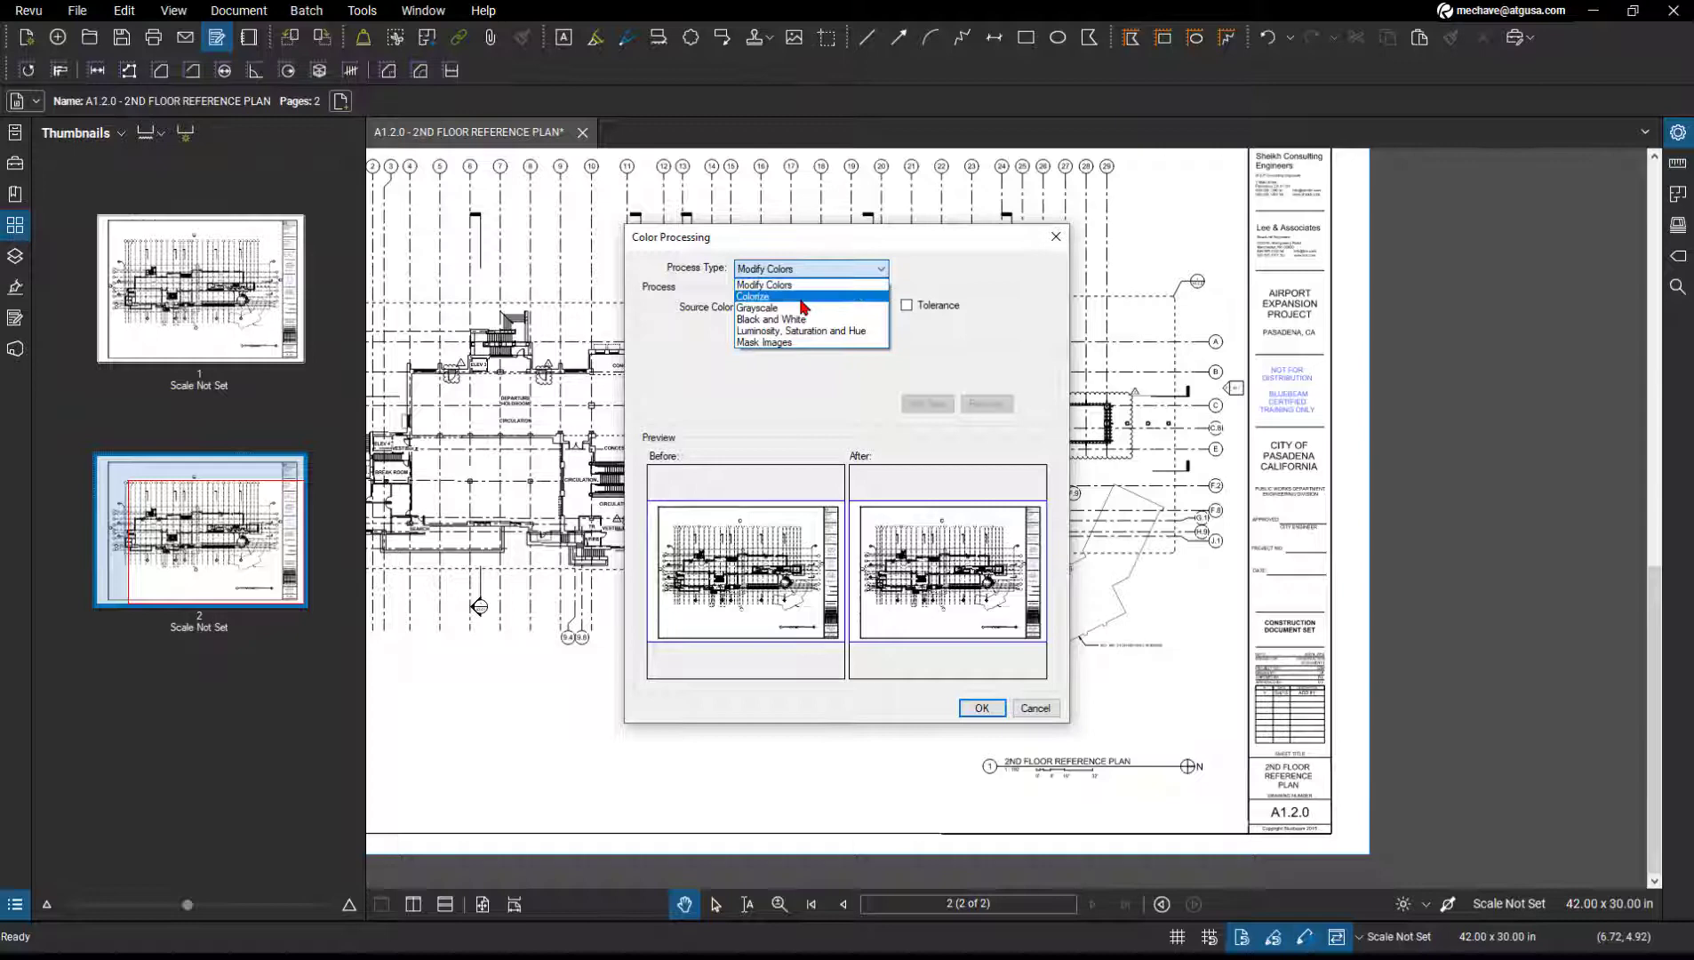
left_click(801, 299)
left_click(981, 707)
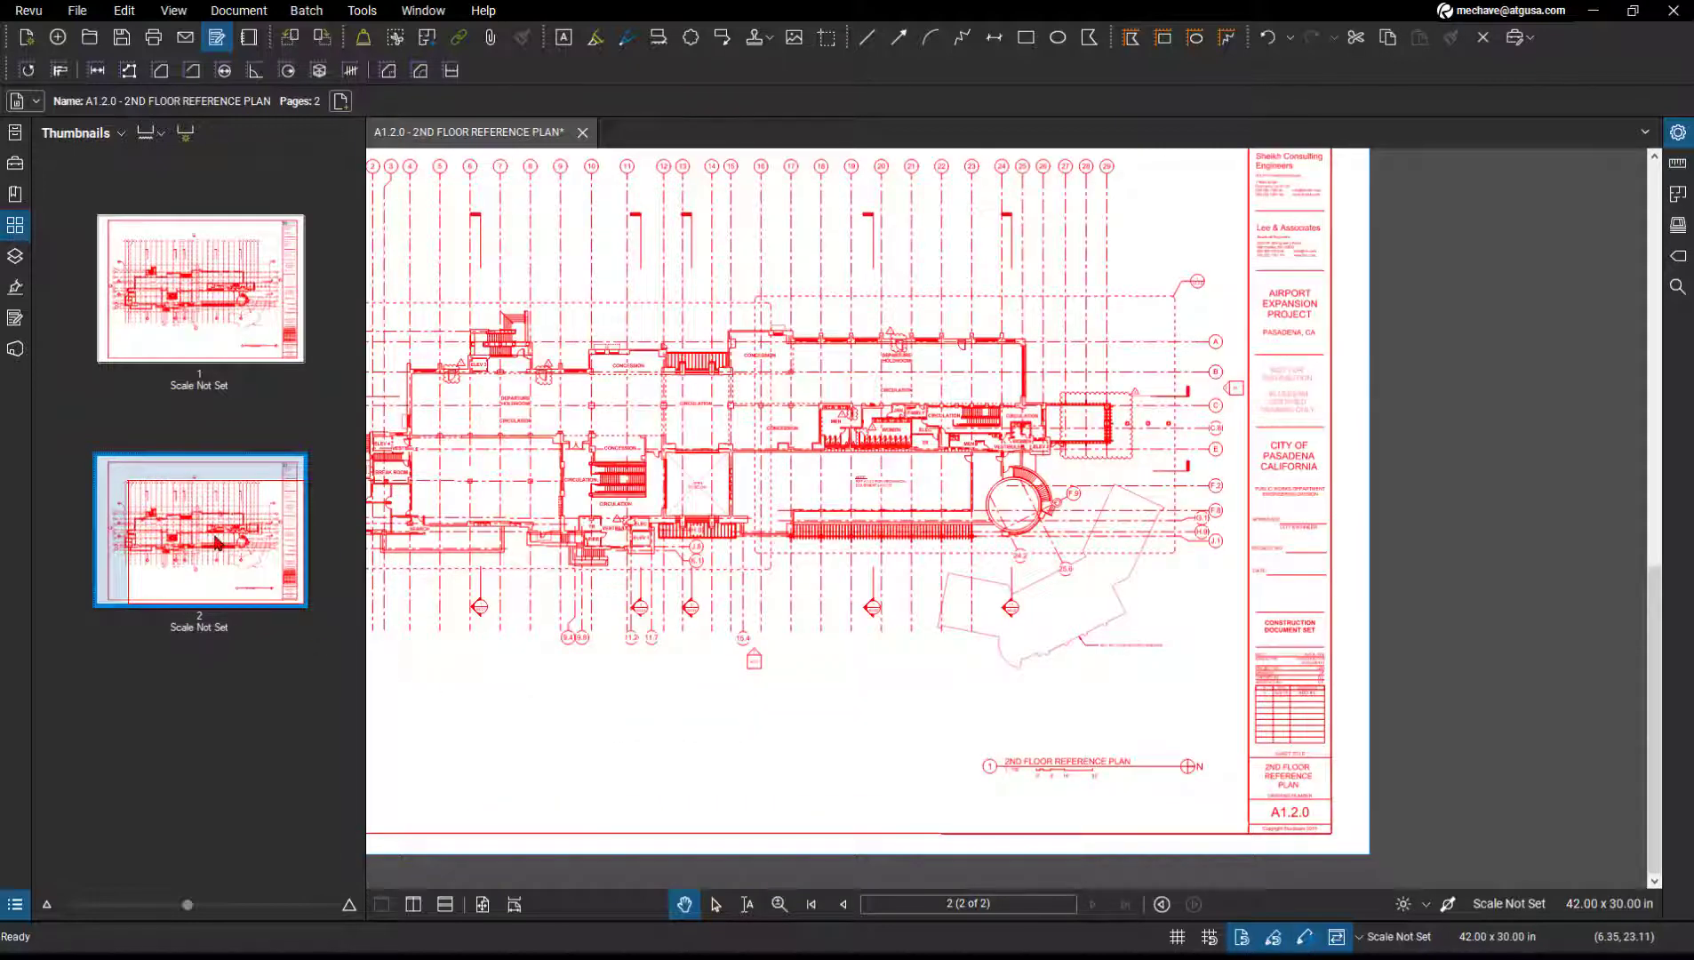
key("ctrl+z")
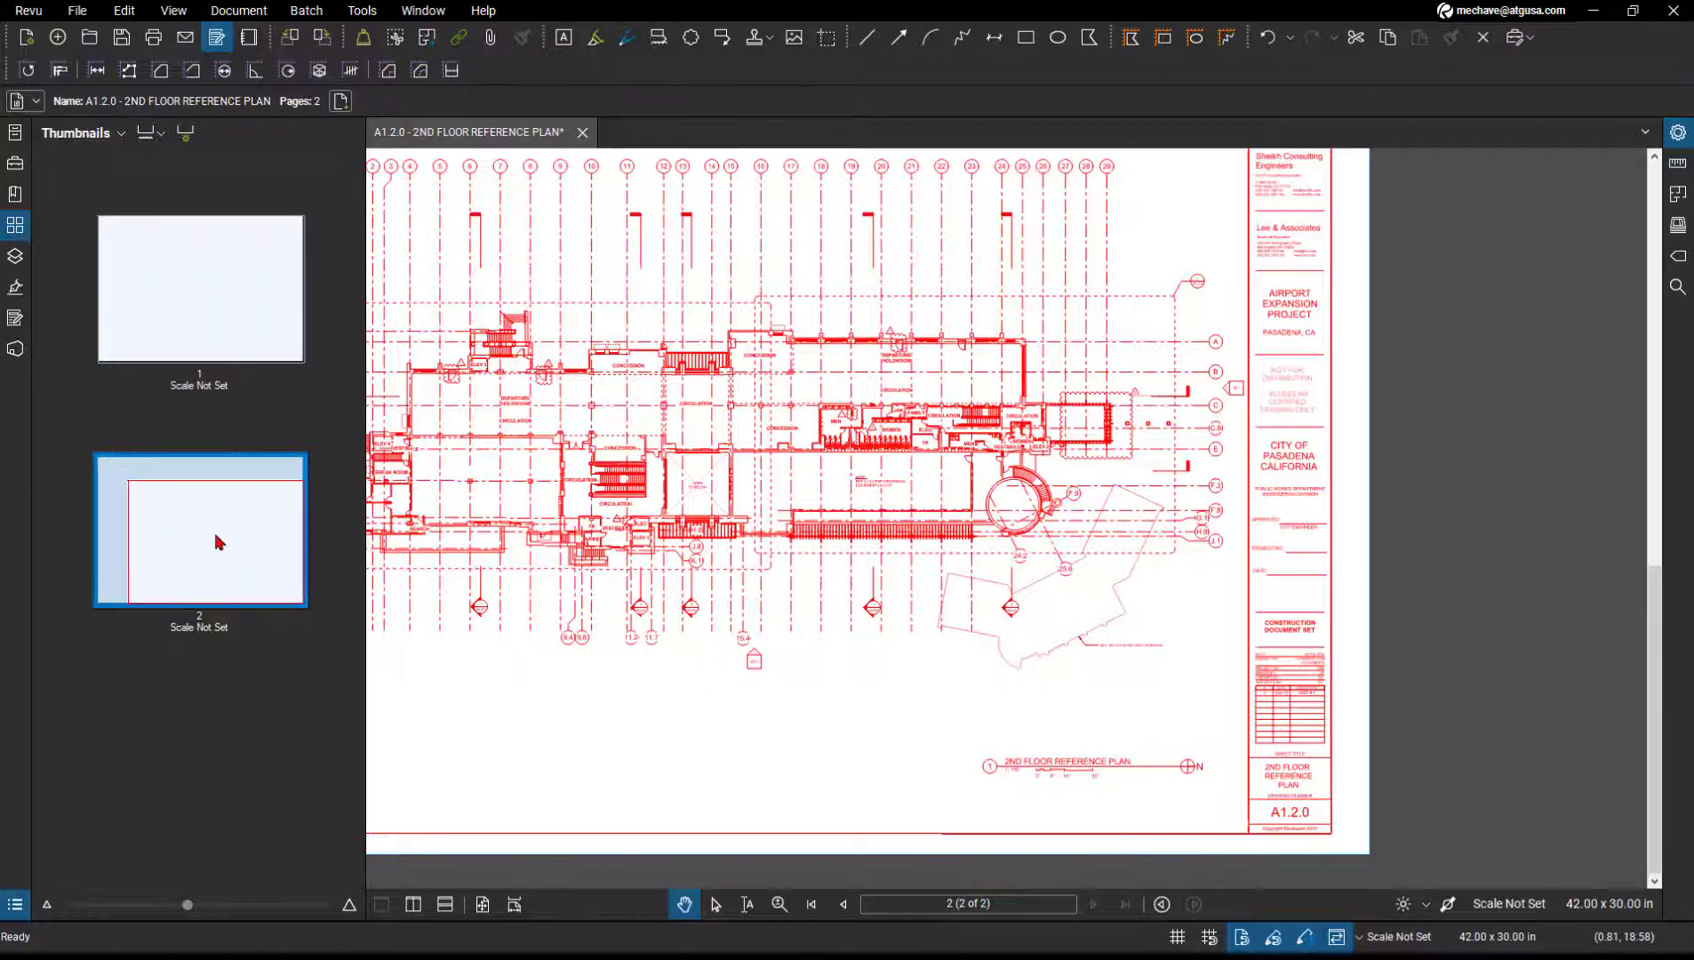
- Colorize only the current page 2 red using Color Processing
right_click(261, 538)
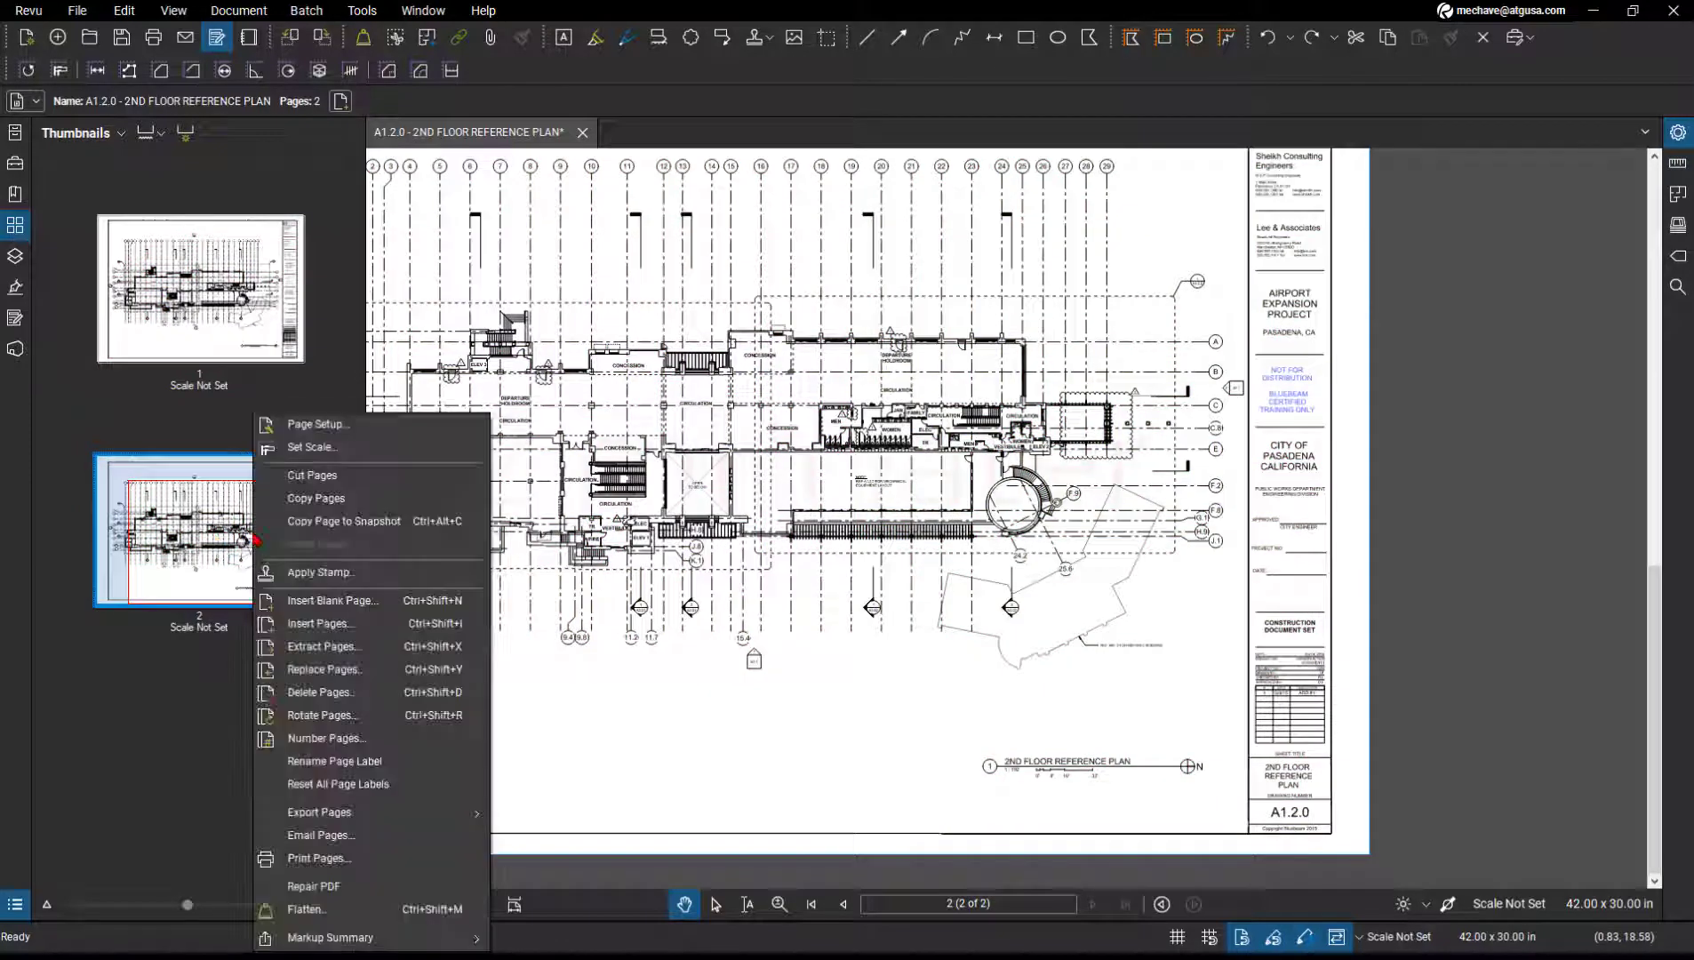
left_click(196, 718)
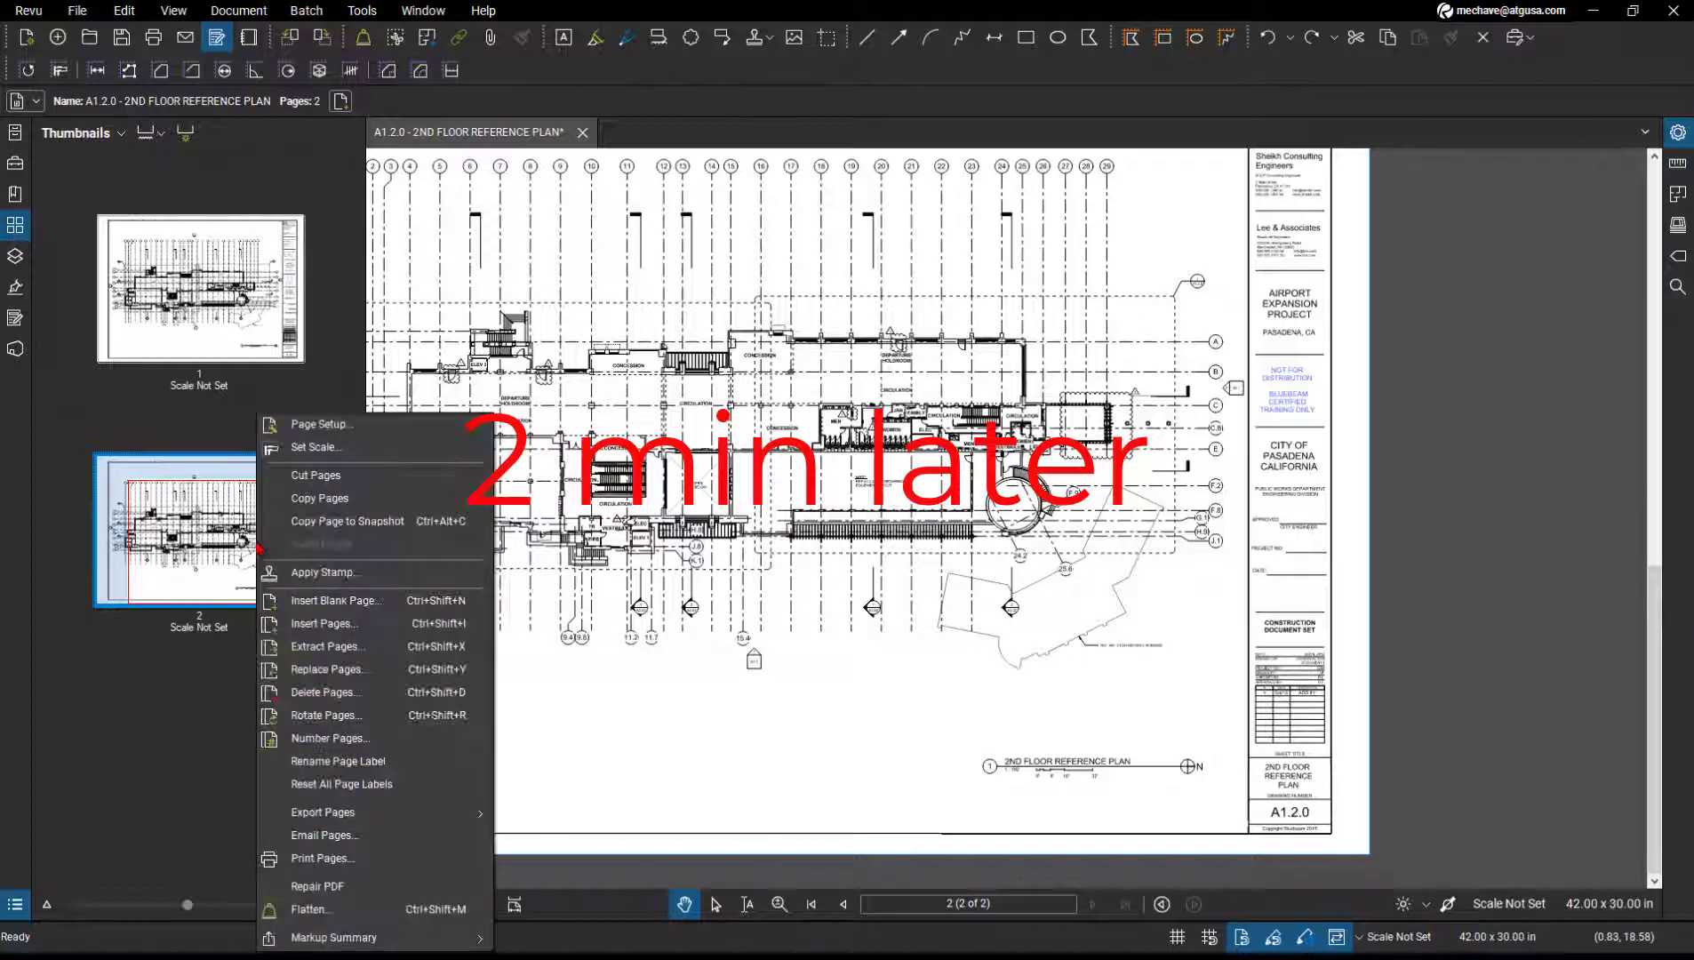
right_click(258, 545)
key("Escape")
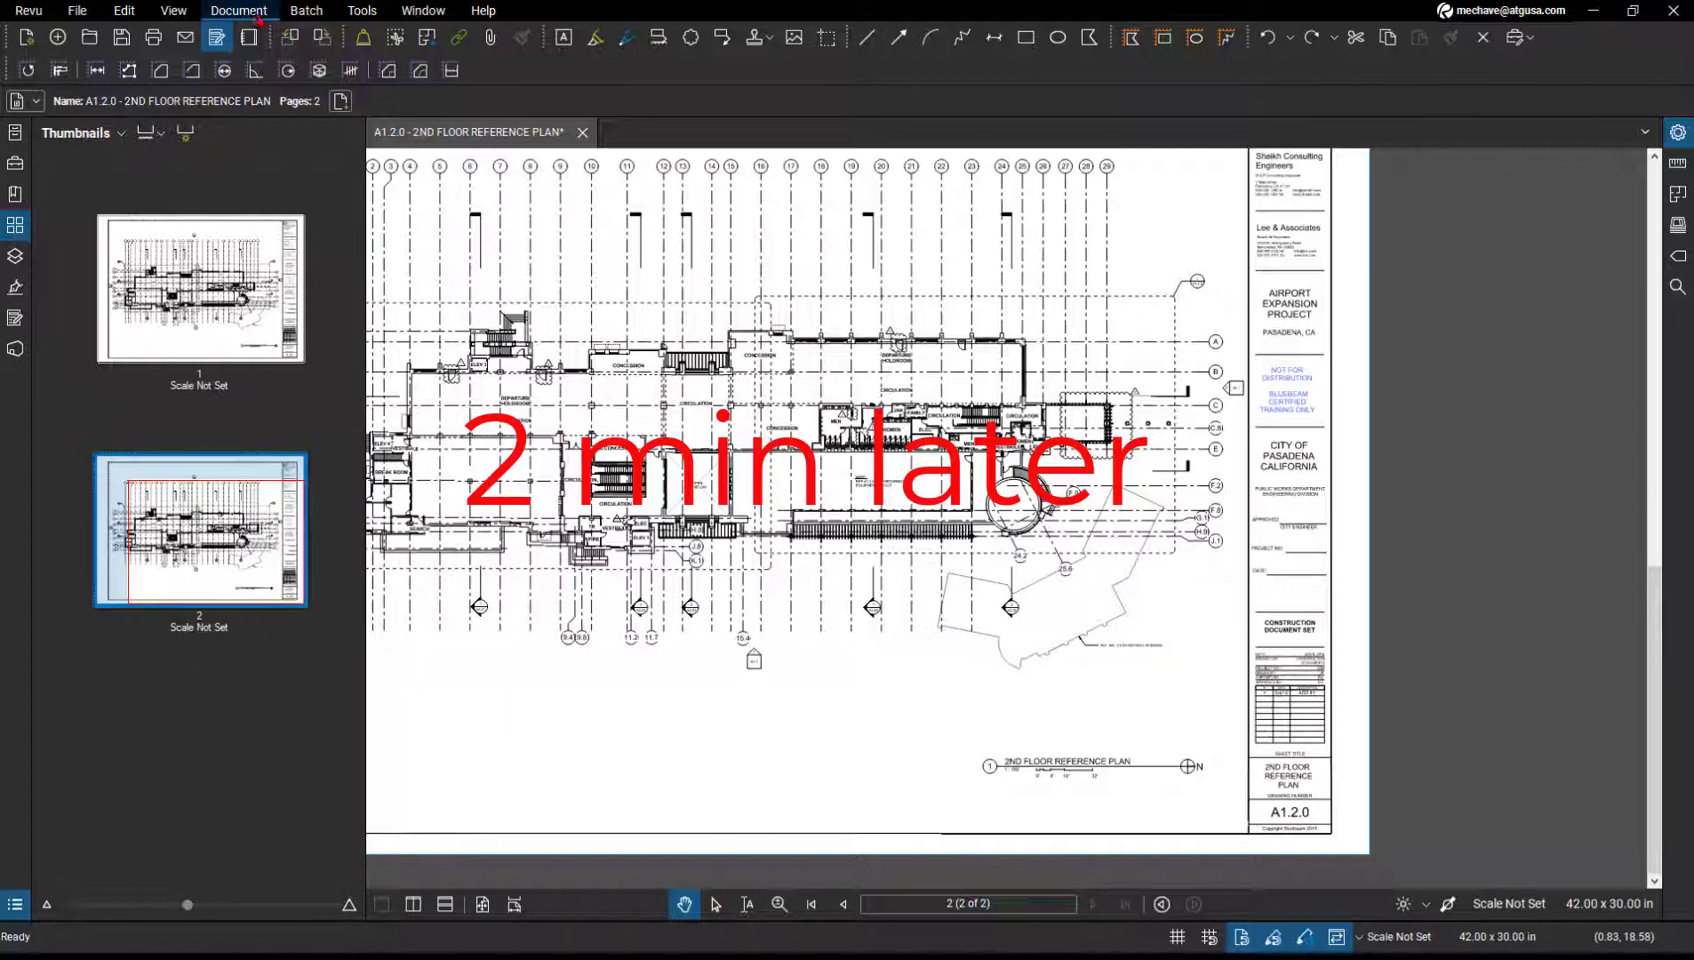
left_click(238, 11)
left_click(338, 477)
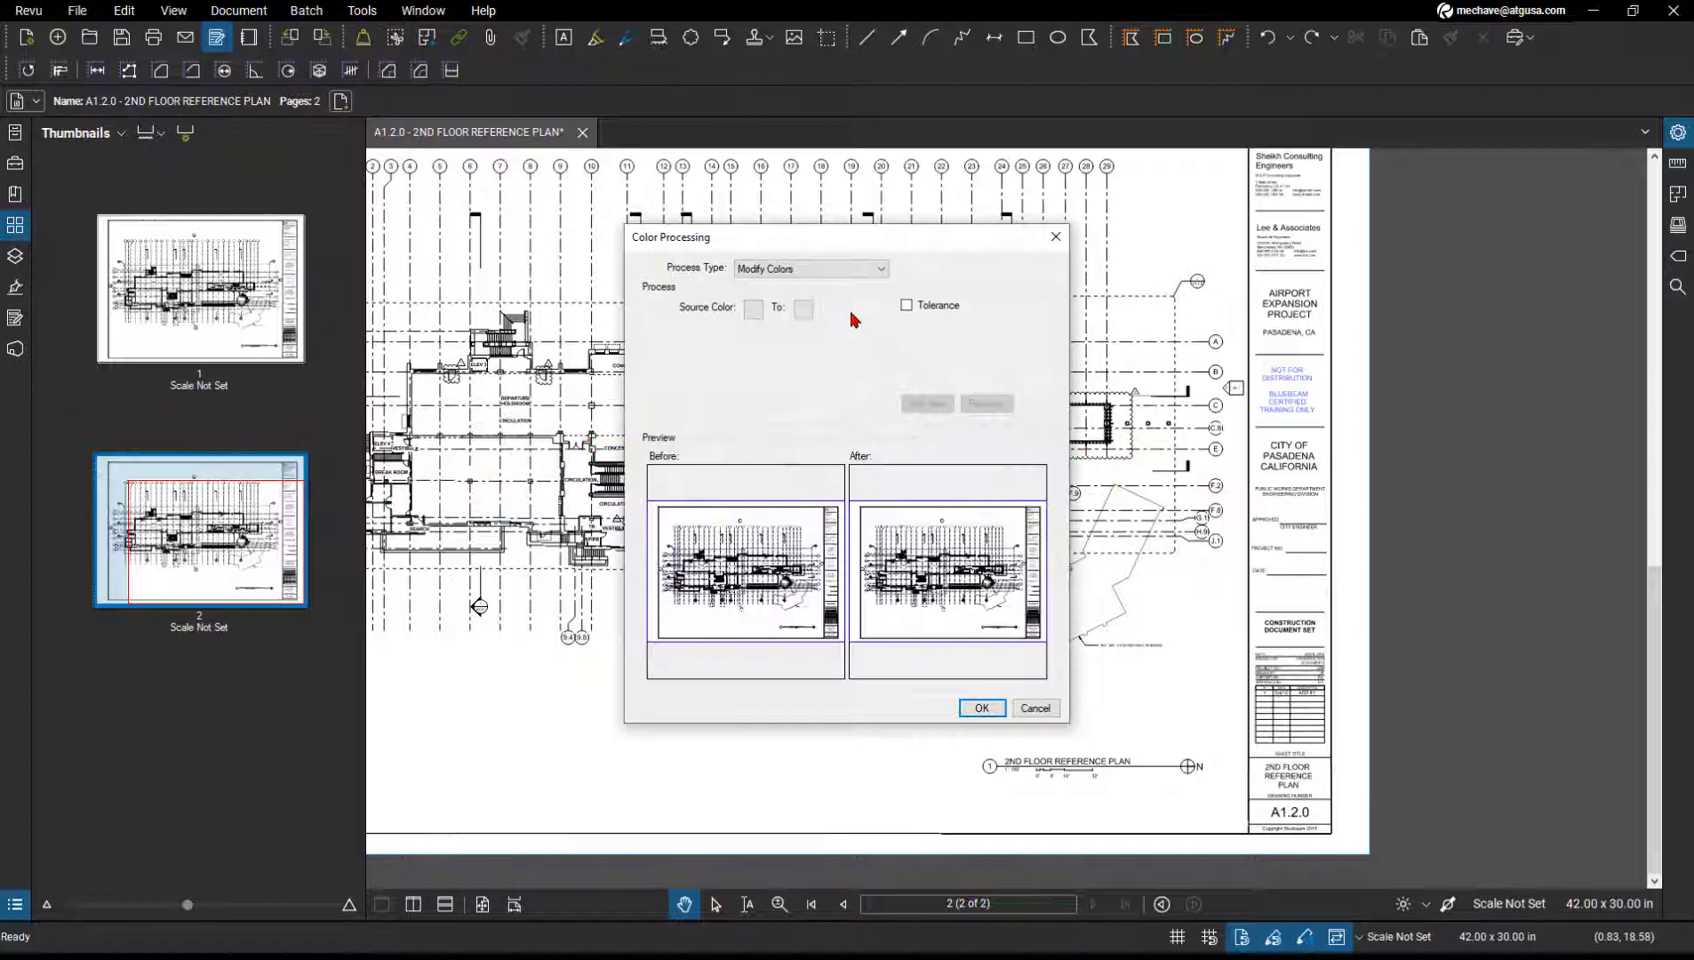
left_click(792, 271)
left_click(782, 295)
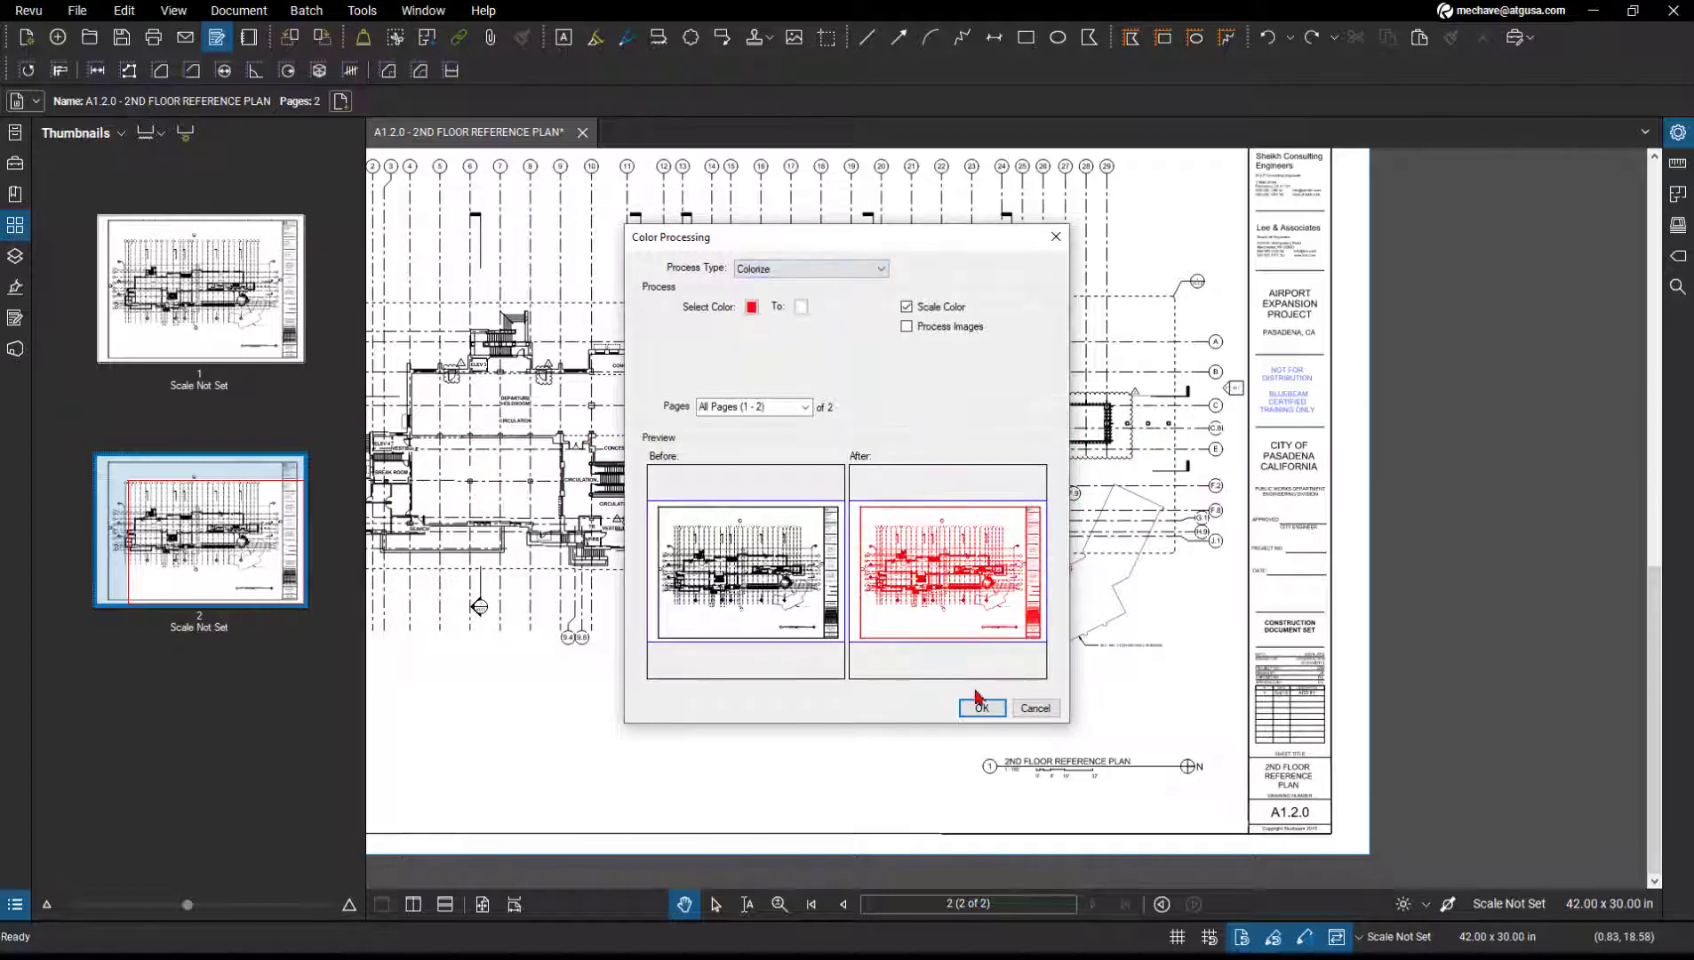
left_click(805, 408)
left_click(746, 435)
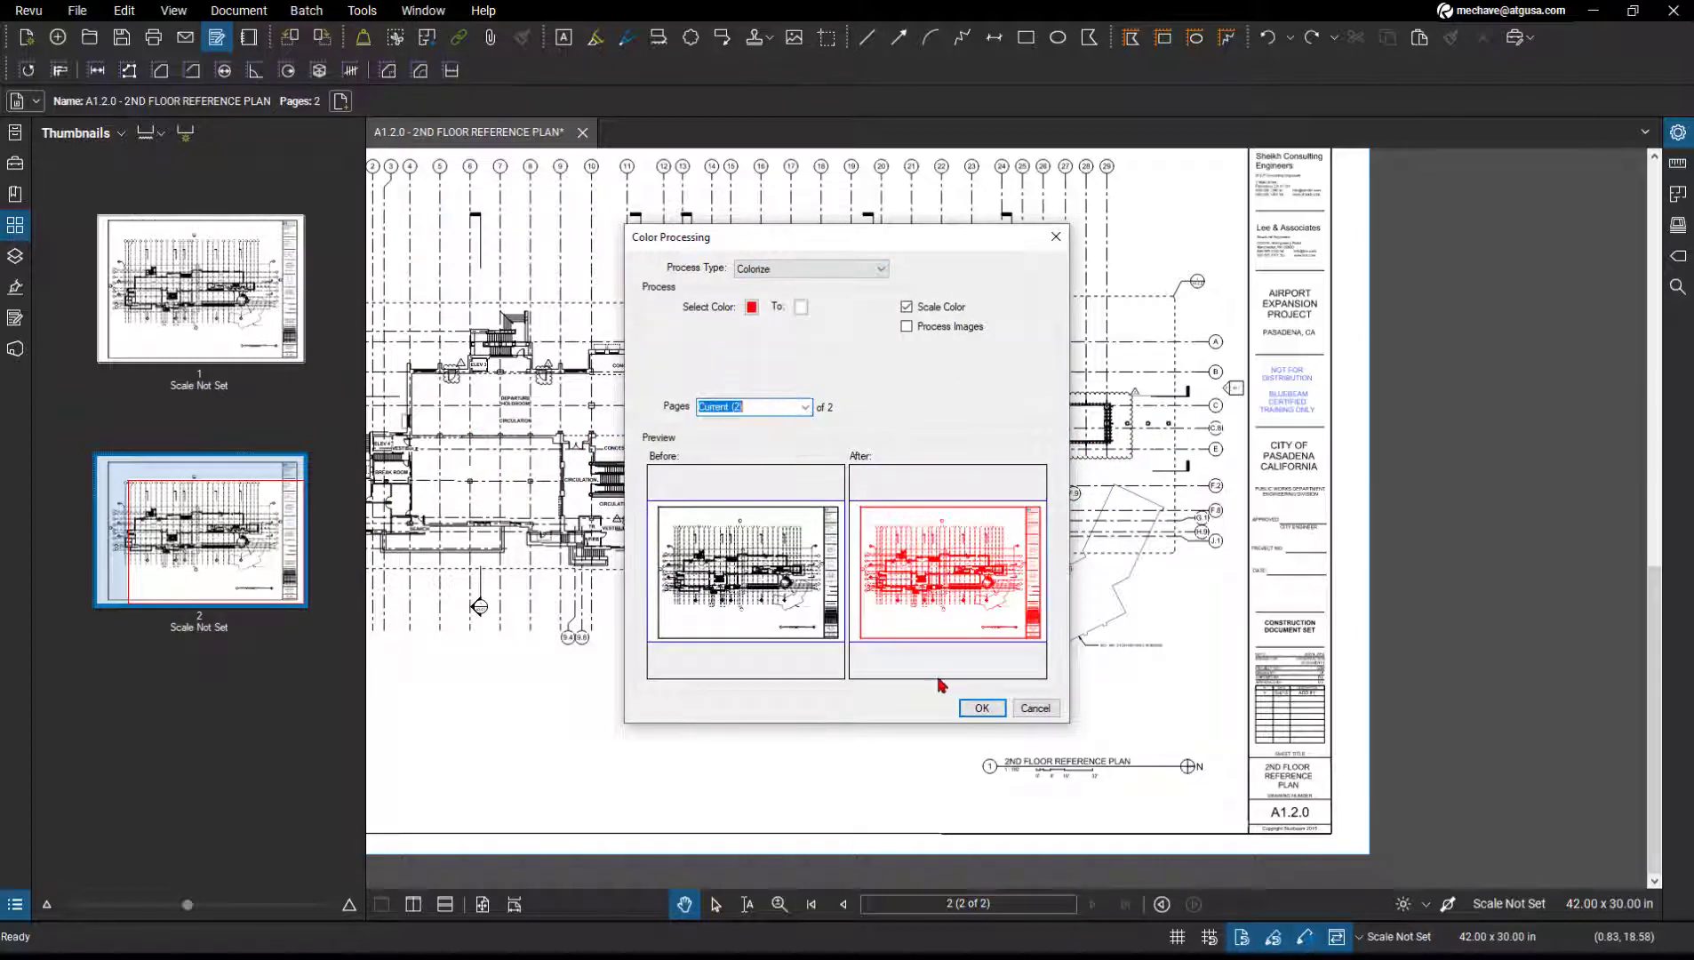
left_click(977, 708)
right_click(230, 524)
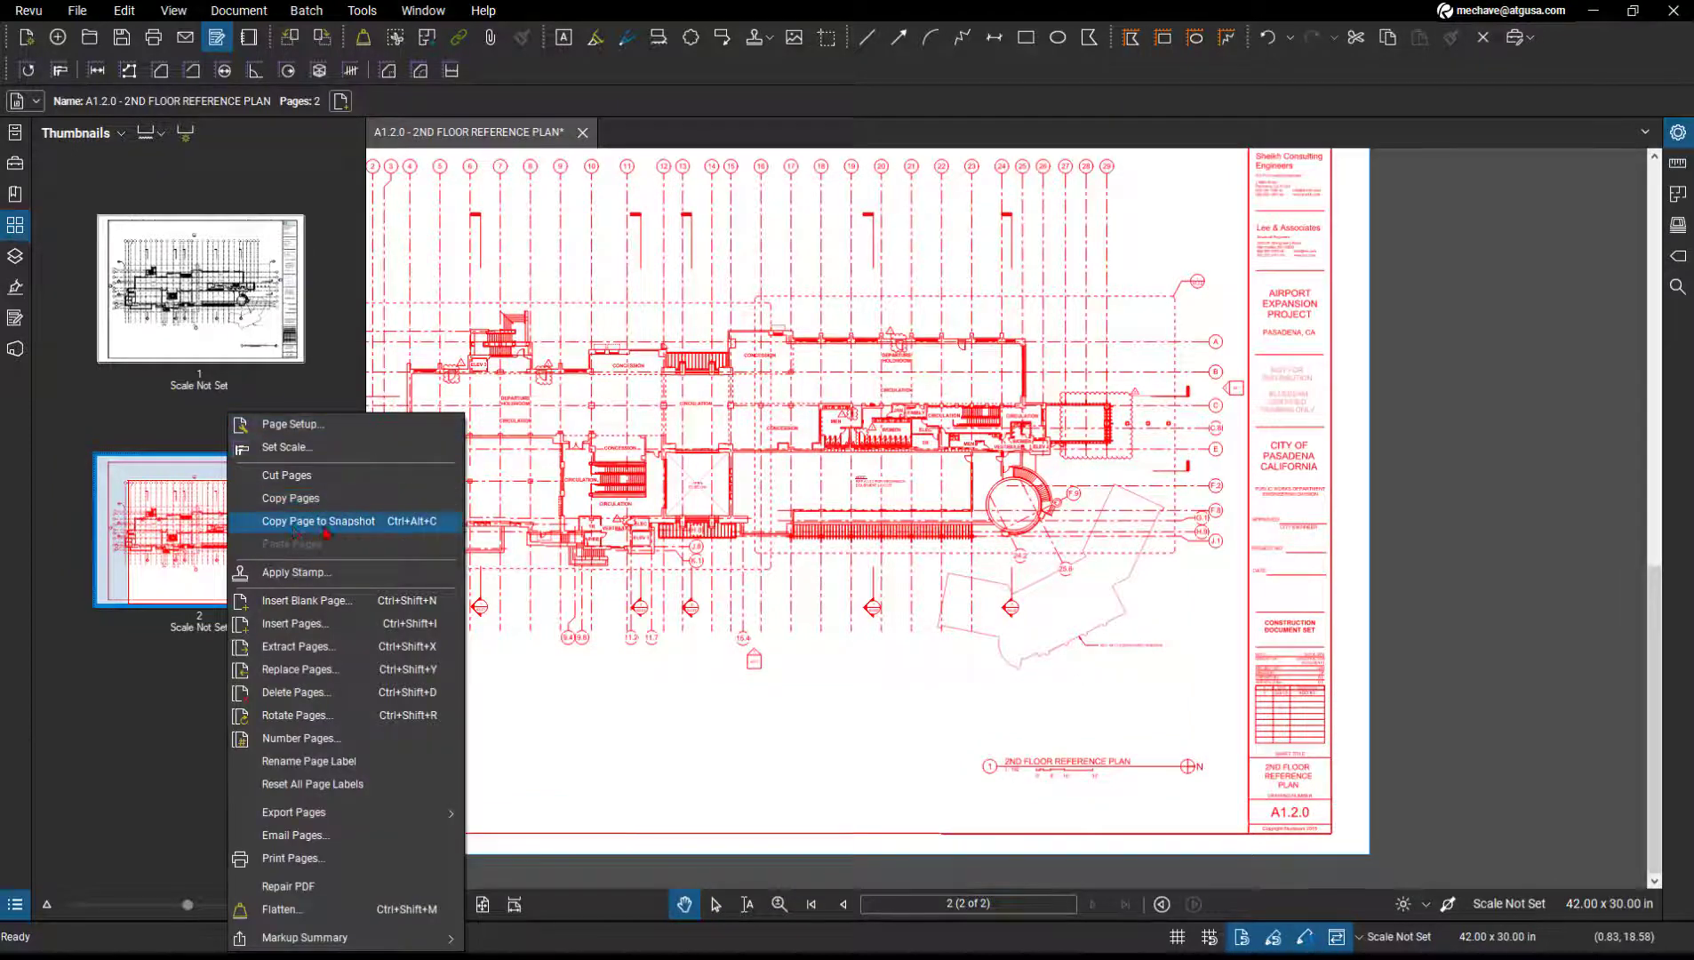
- Copy page 2 to a snapshot and paste it onto page 1
left_click(325, 521)
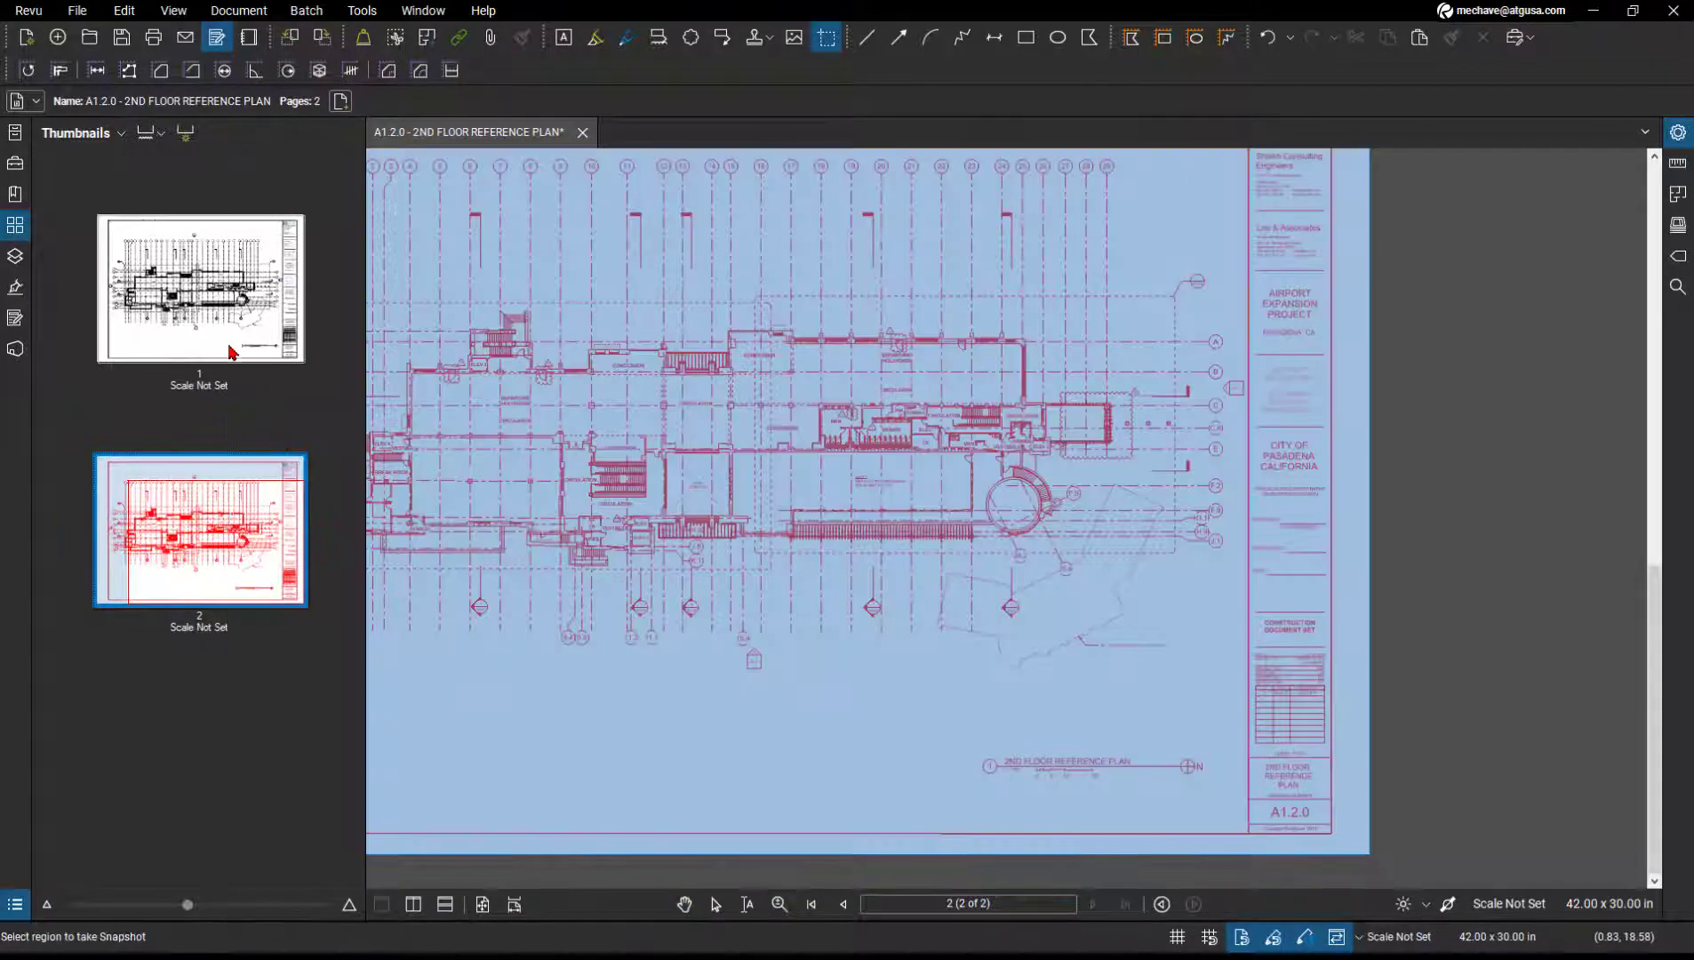
left_click(255, 328)
right_click(661, 435)
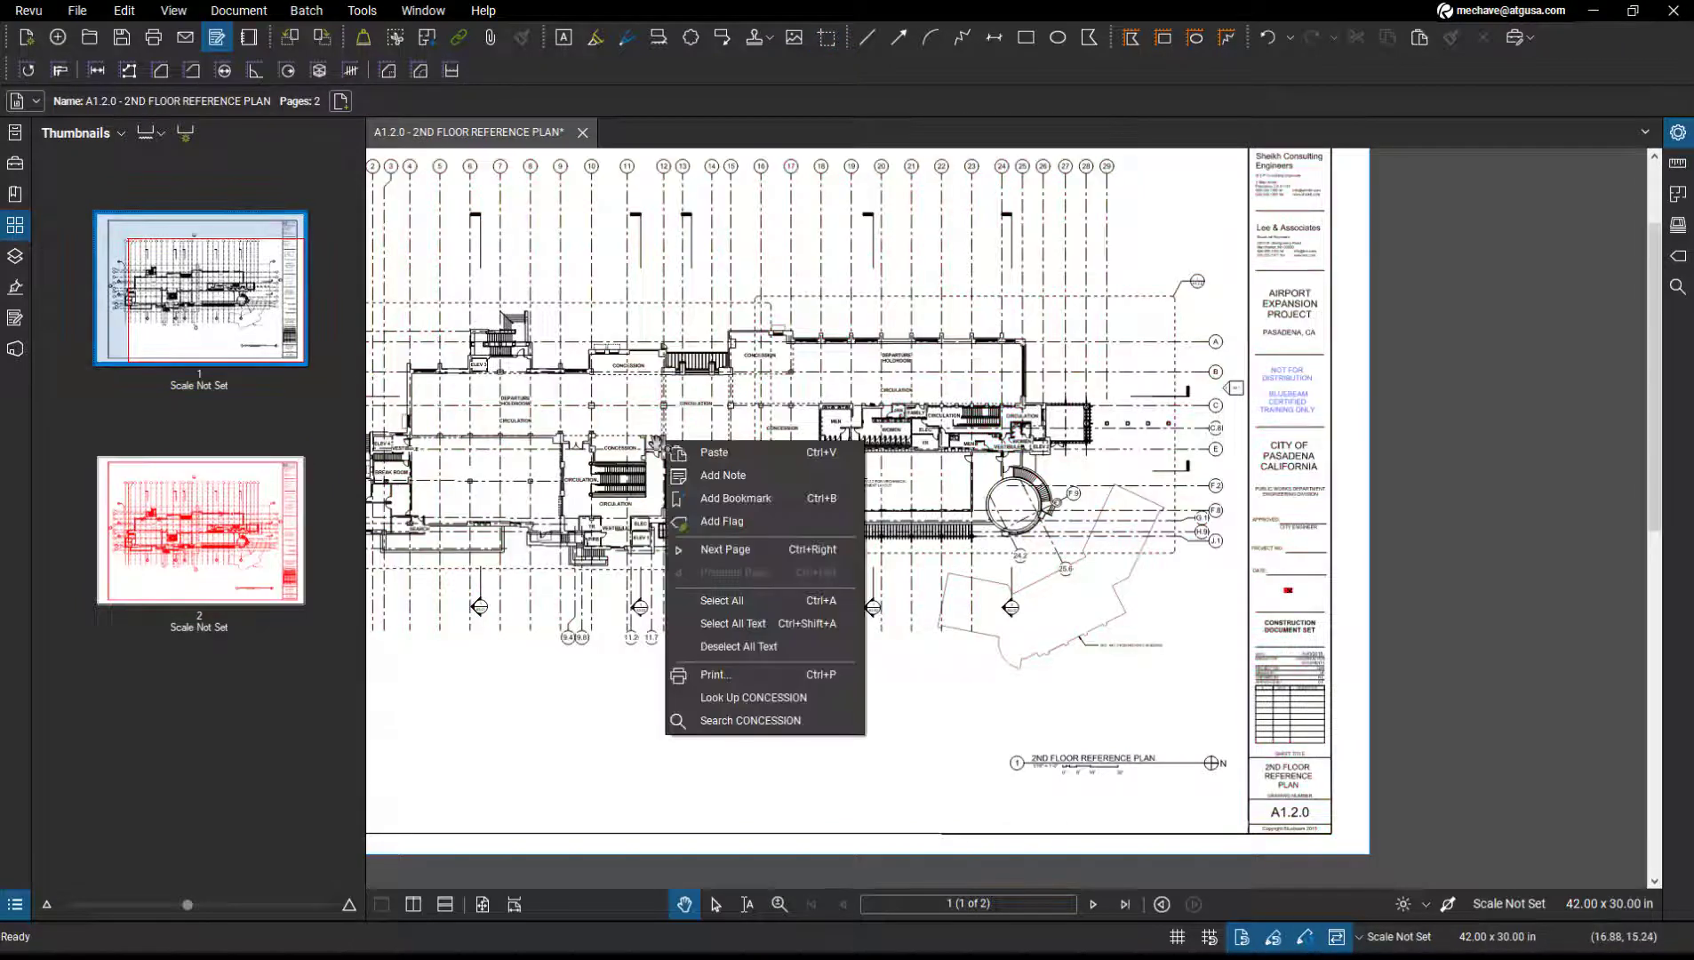
left_click(685, 448)
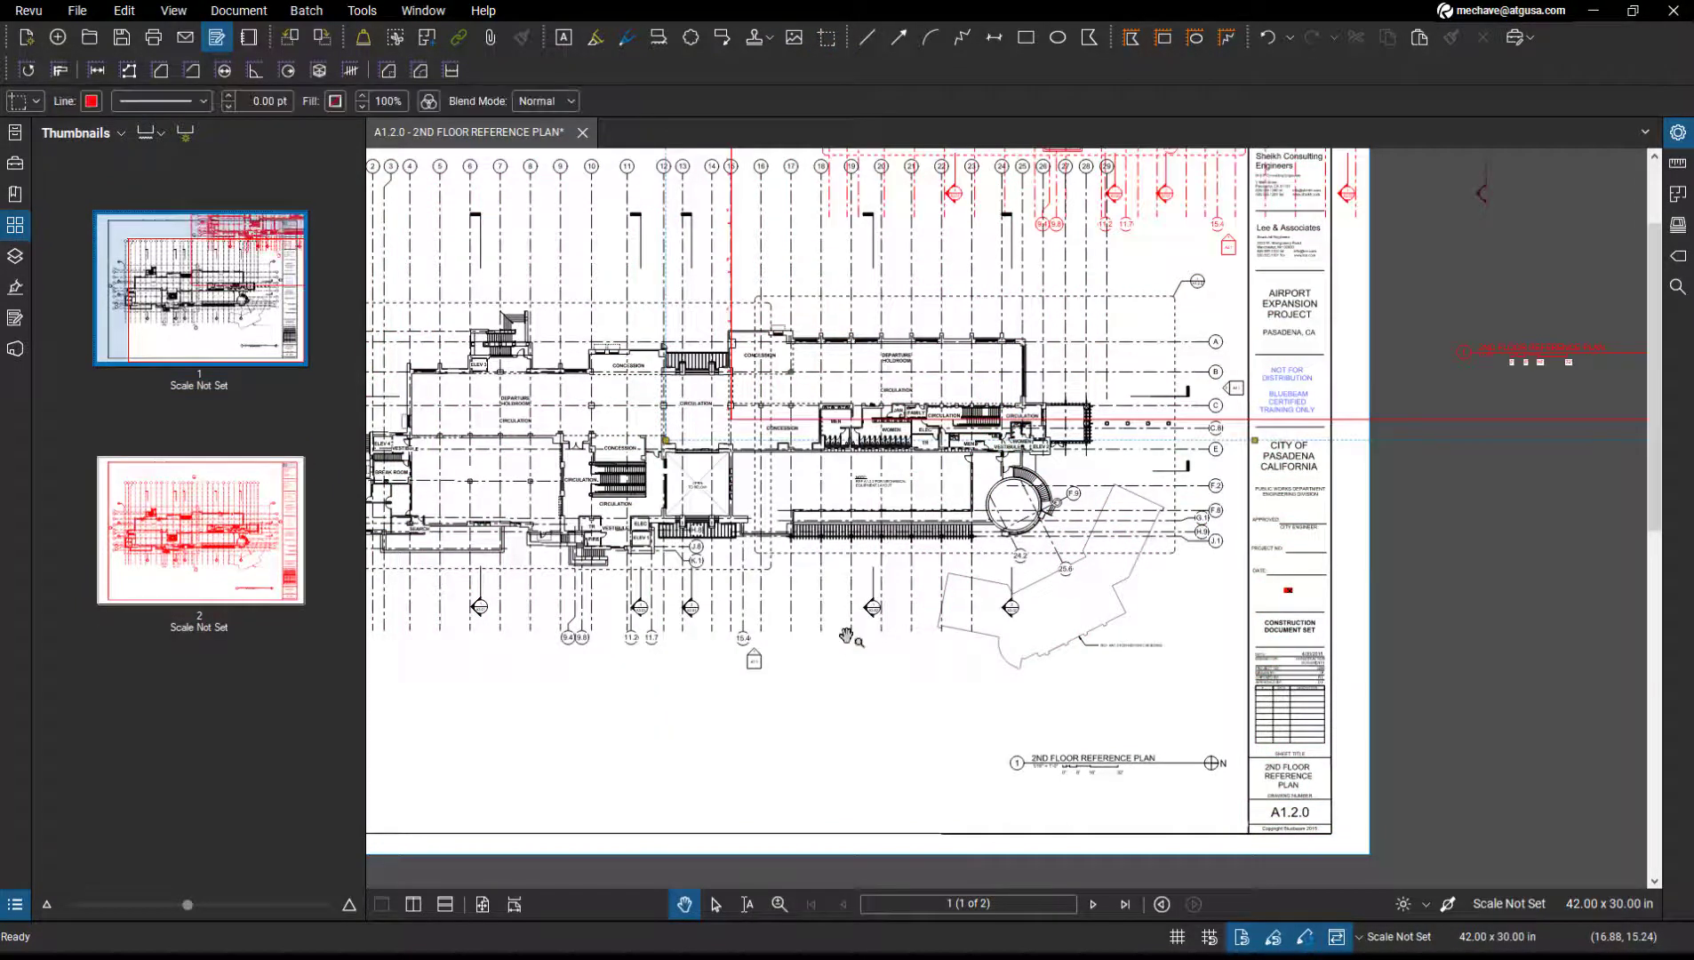
- Delete the misplaced paste and paste the snapshot in place with Ctrl+Shift+V
scroll(852, 633, "down", 3)
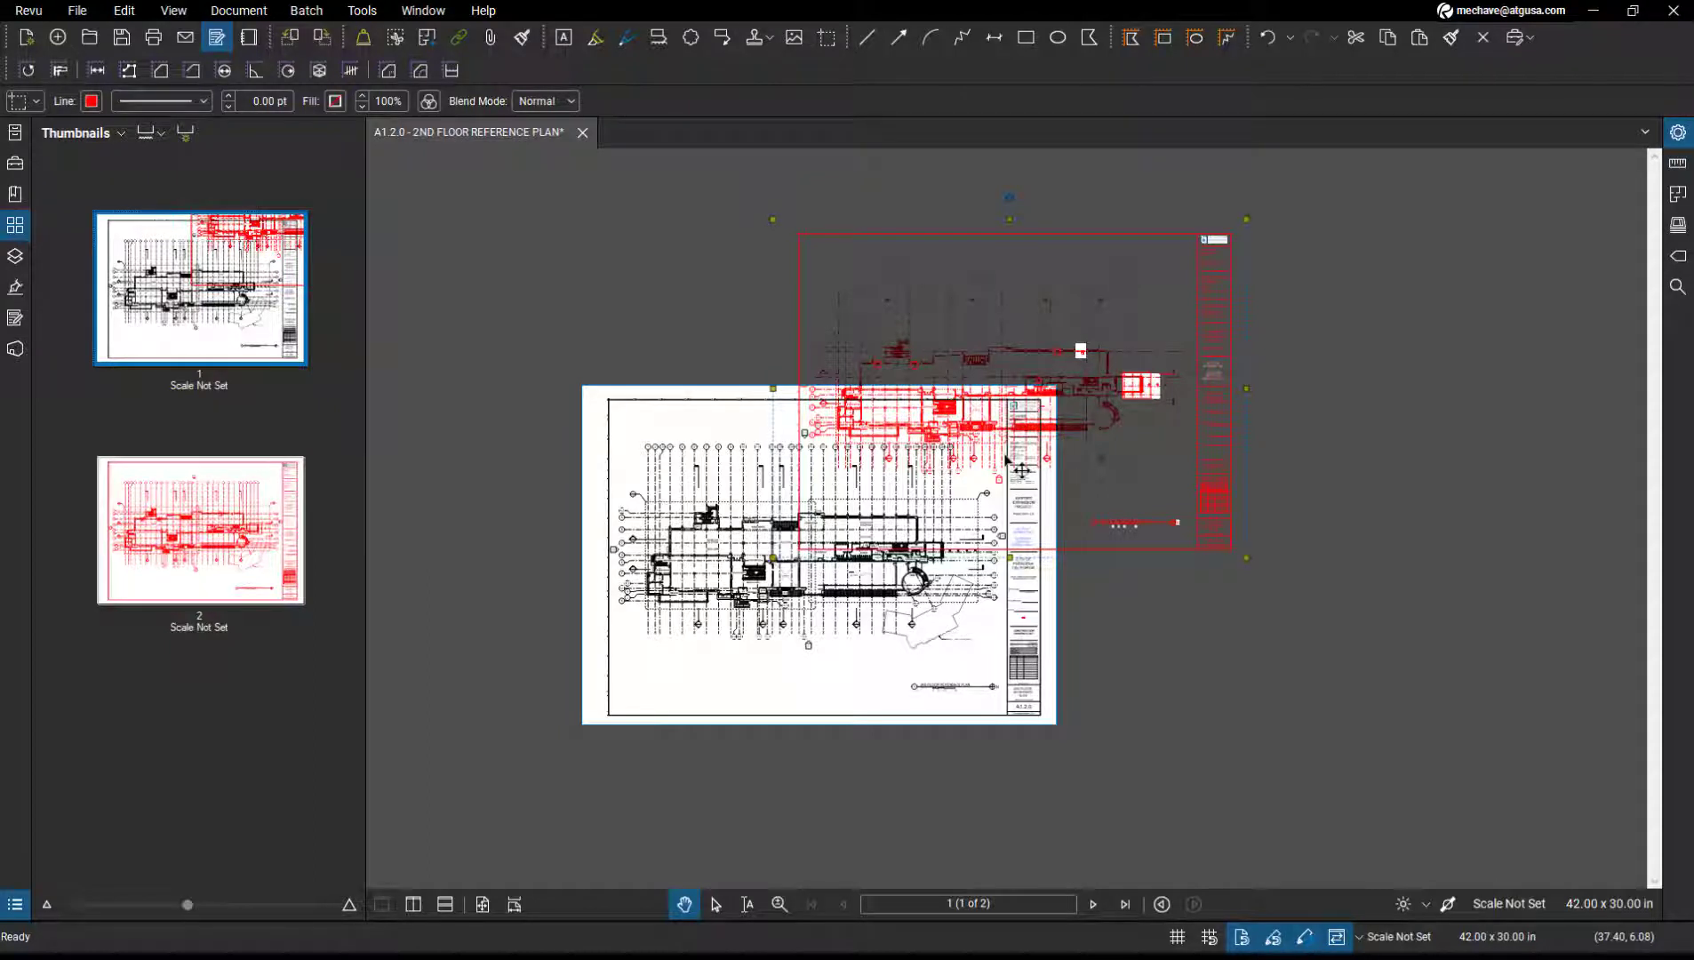
key("Delete")
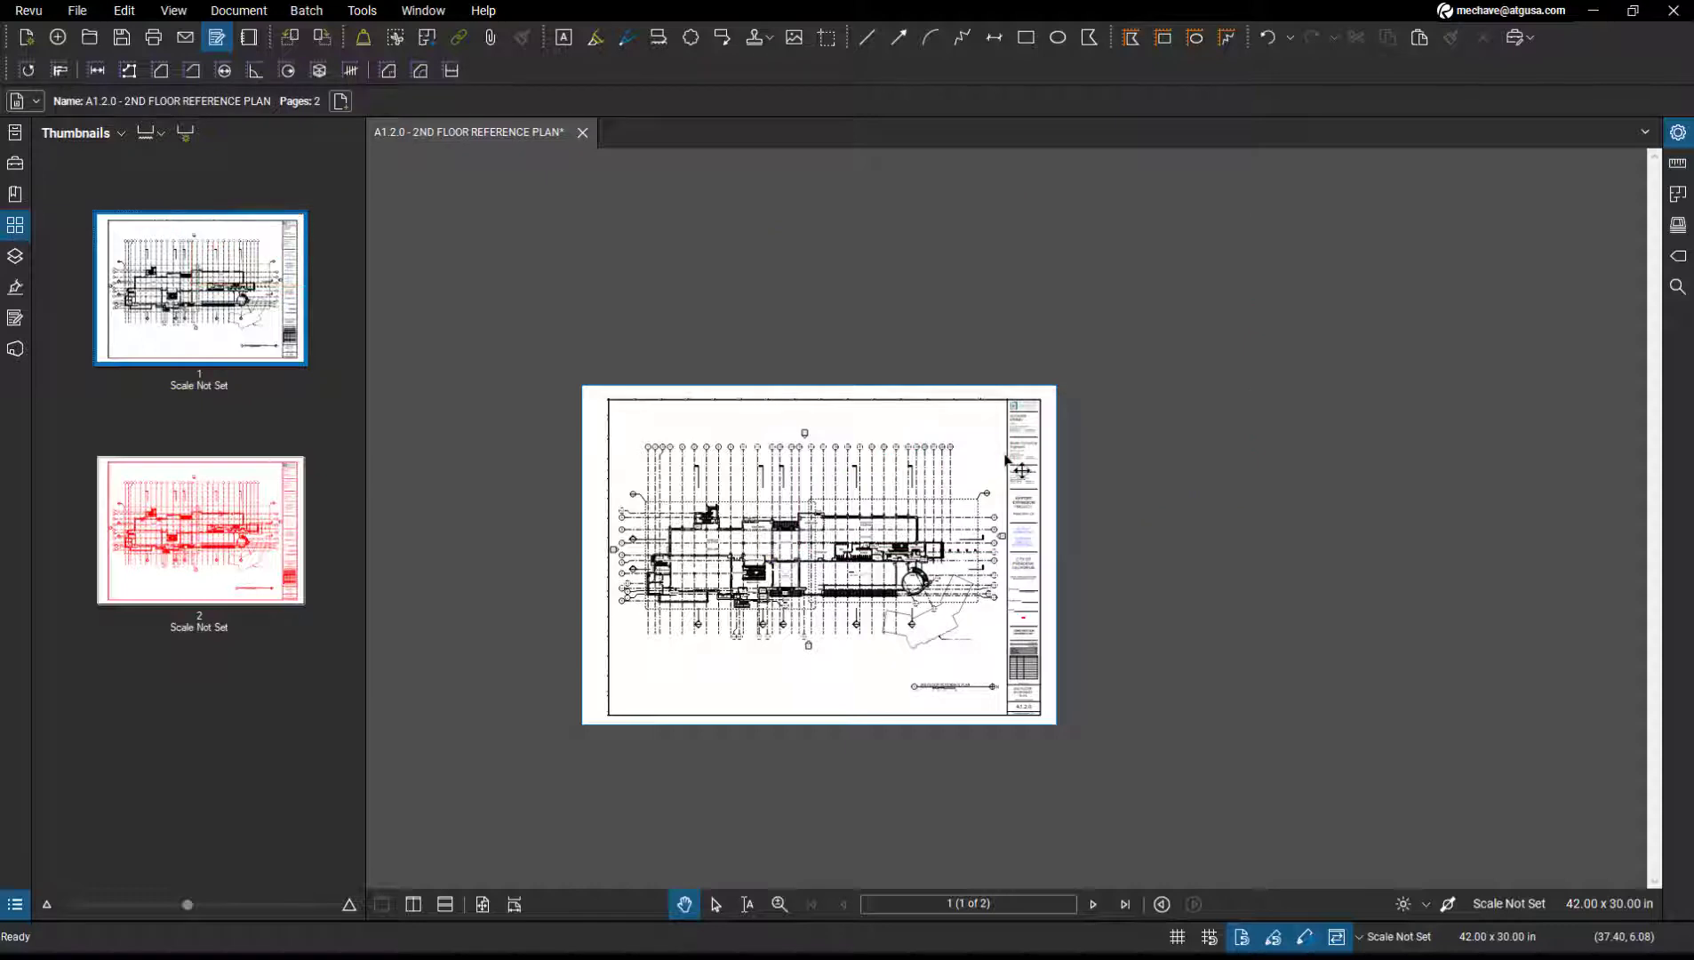
scroll(853, 622, "up", 3)
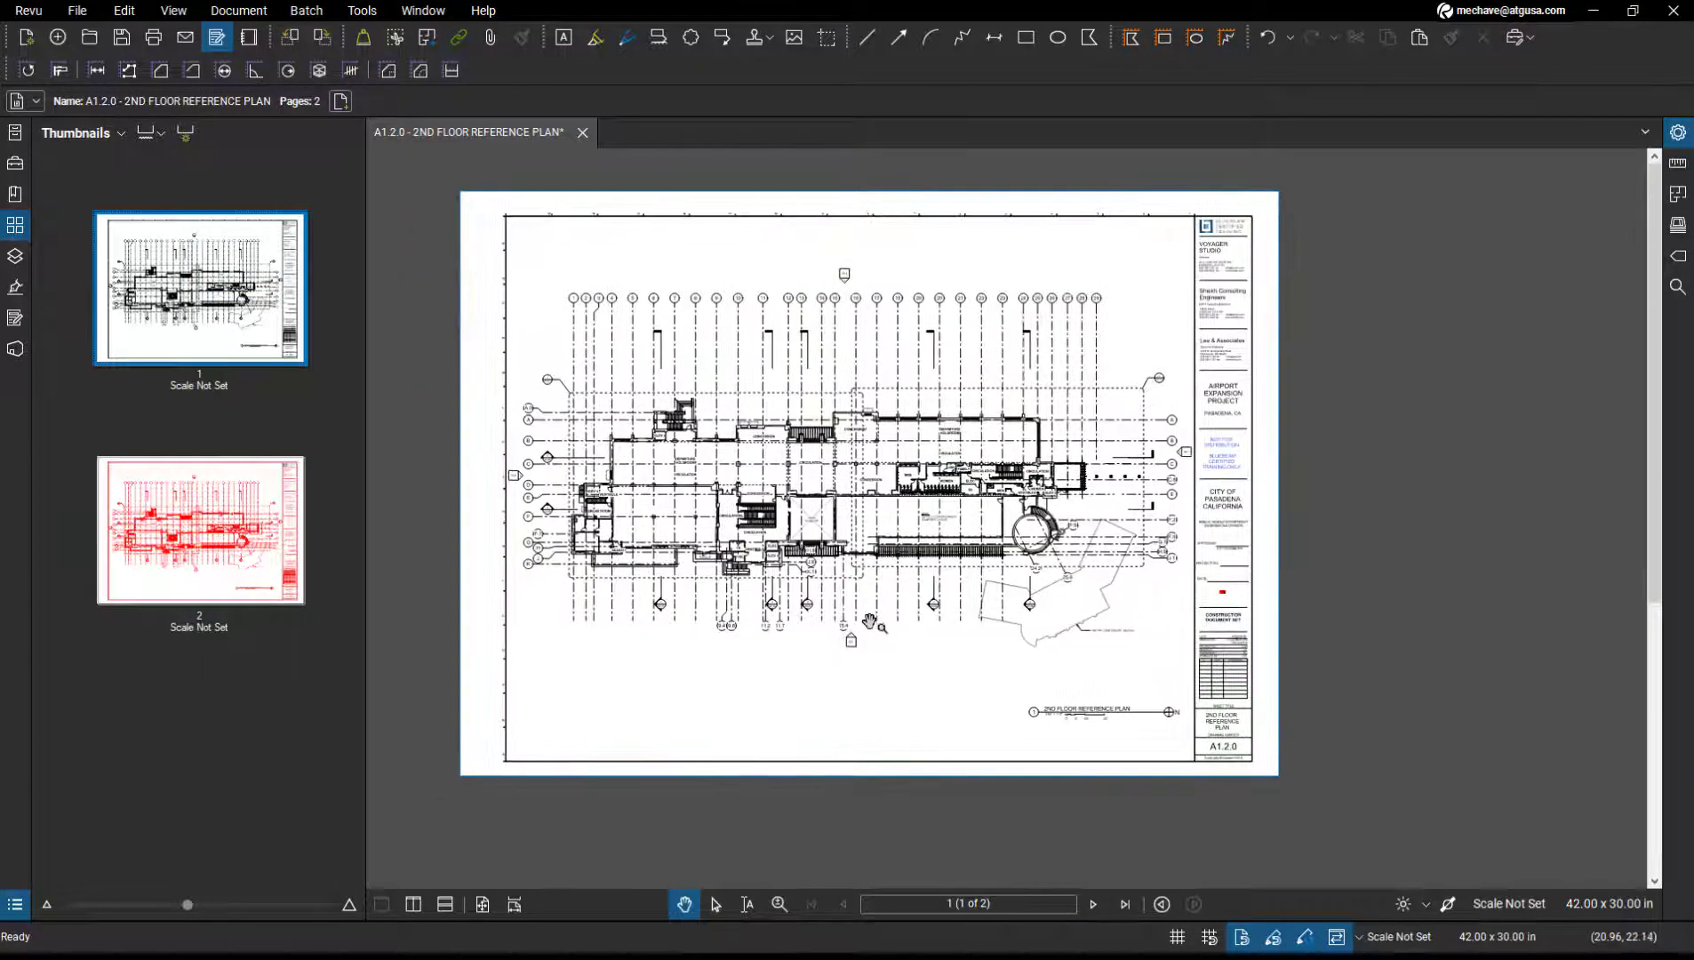
key("ctrl+shift+v")
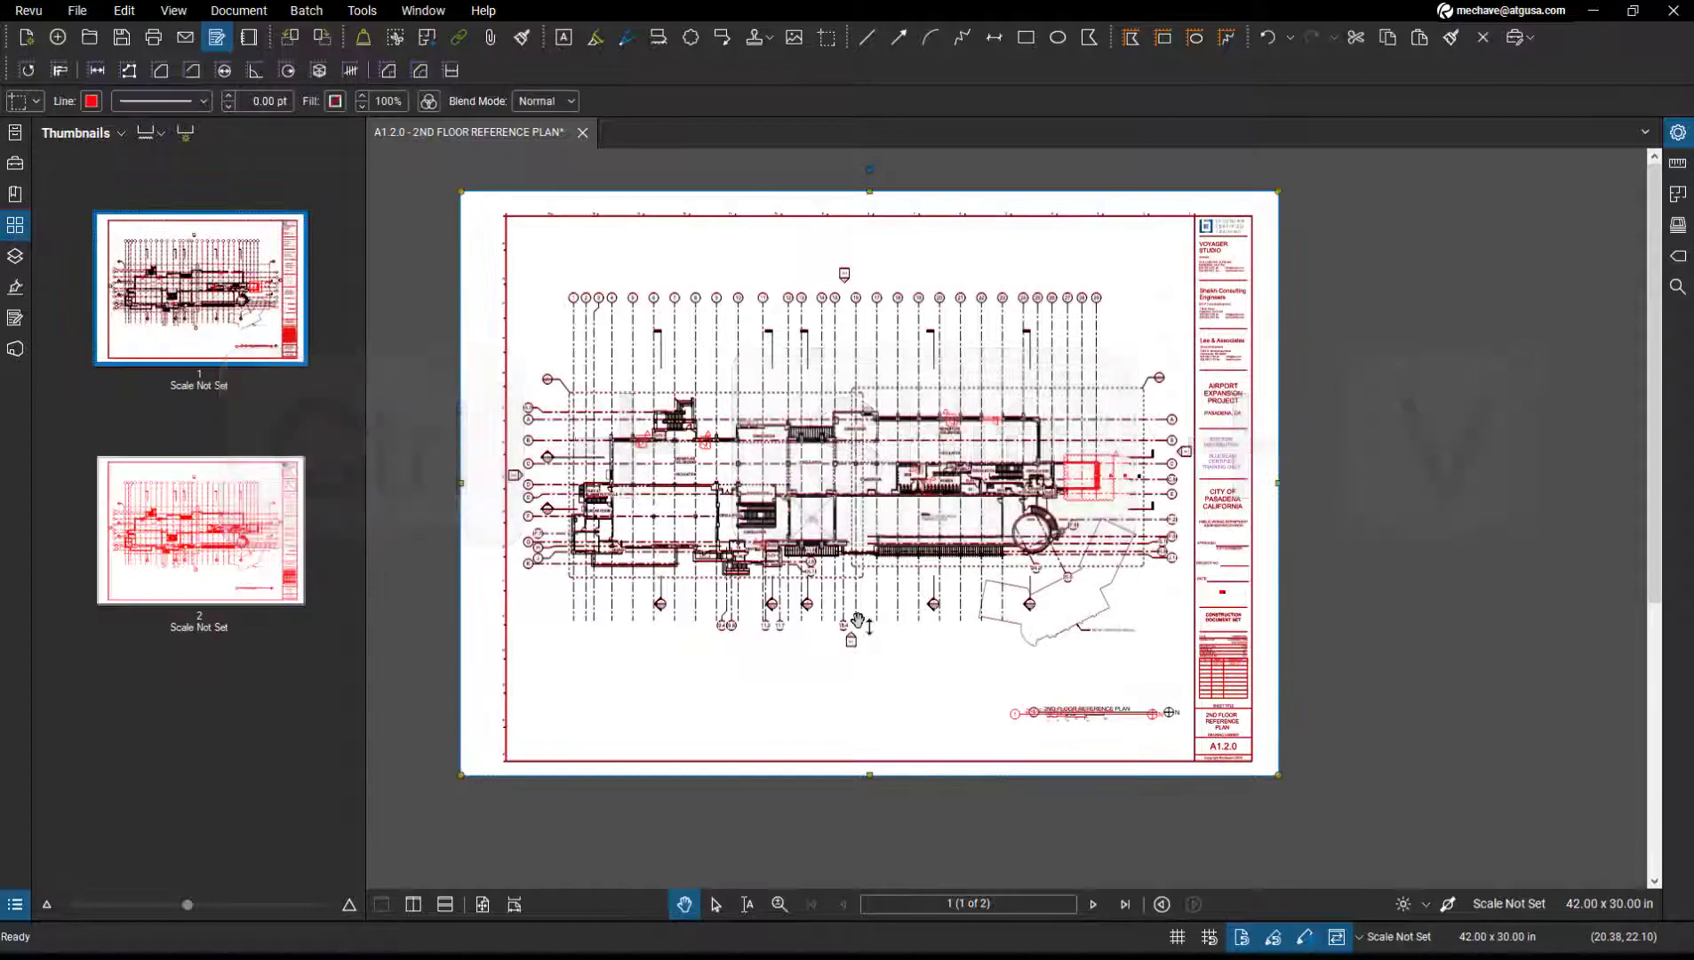
- Zoom in on the red revision cloud near grid lines C to E on page 1
scroll(1054, 650, "up", 2)
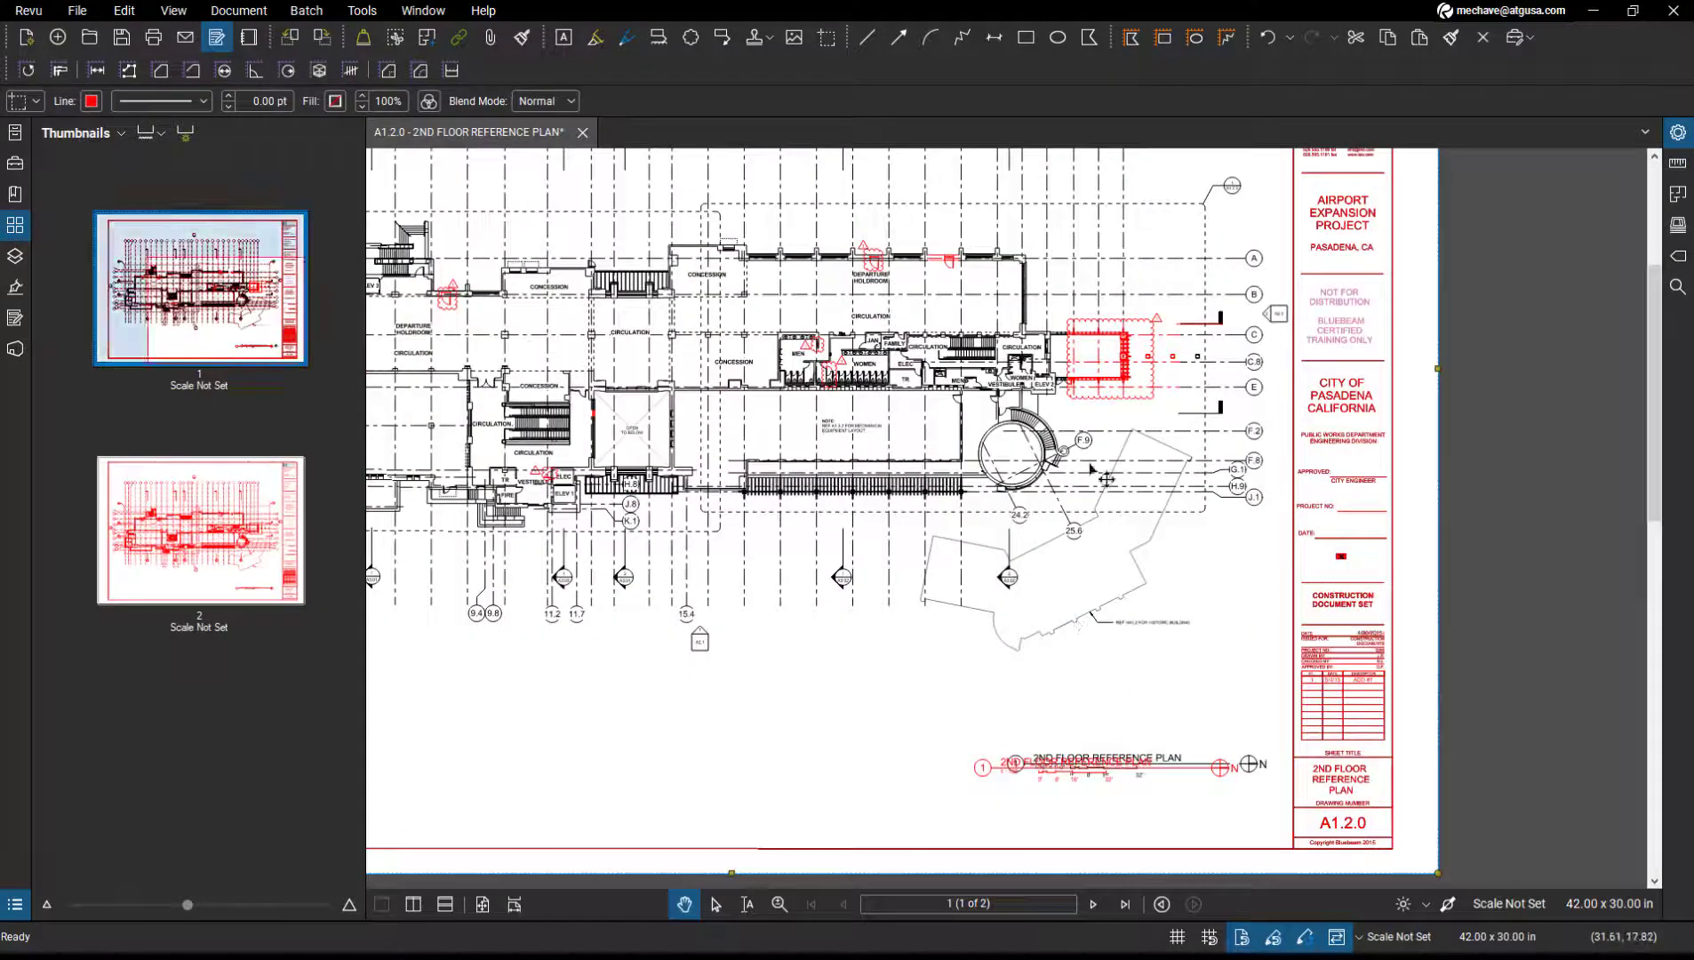
scroll(1089, 462, "up", 2)
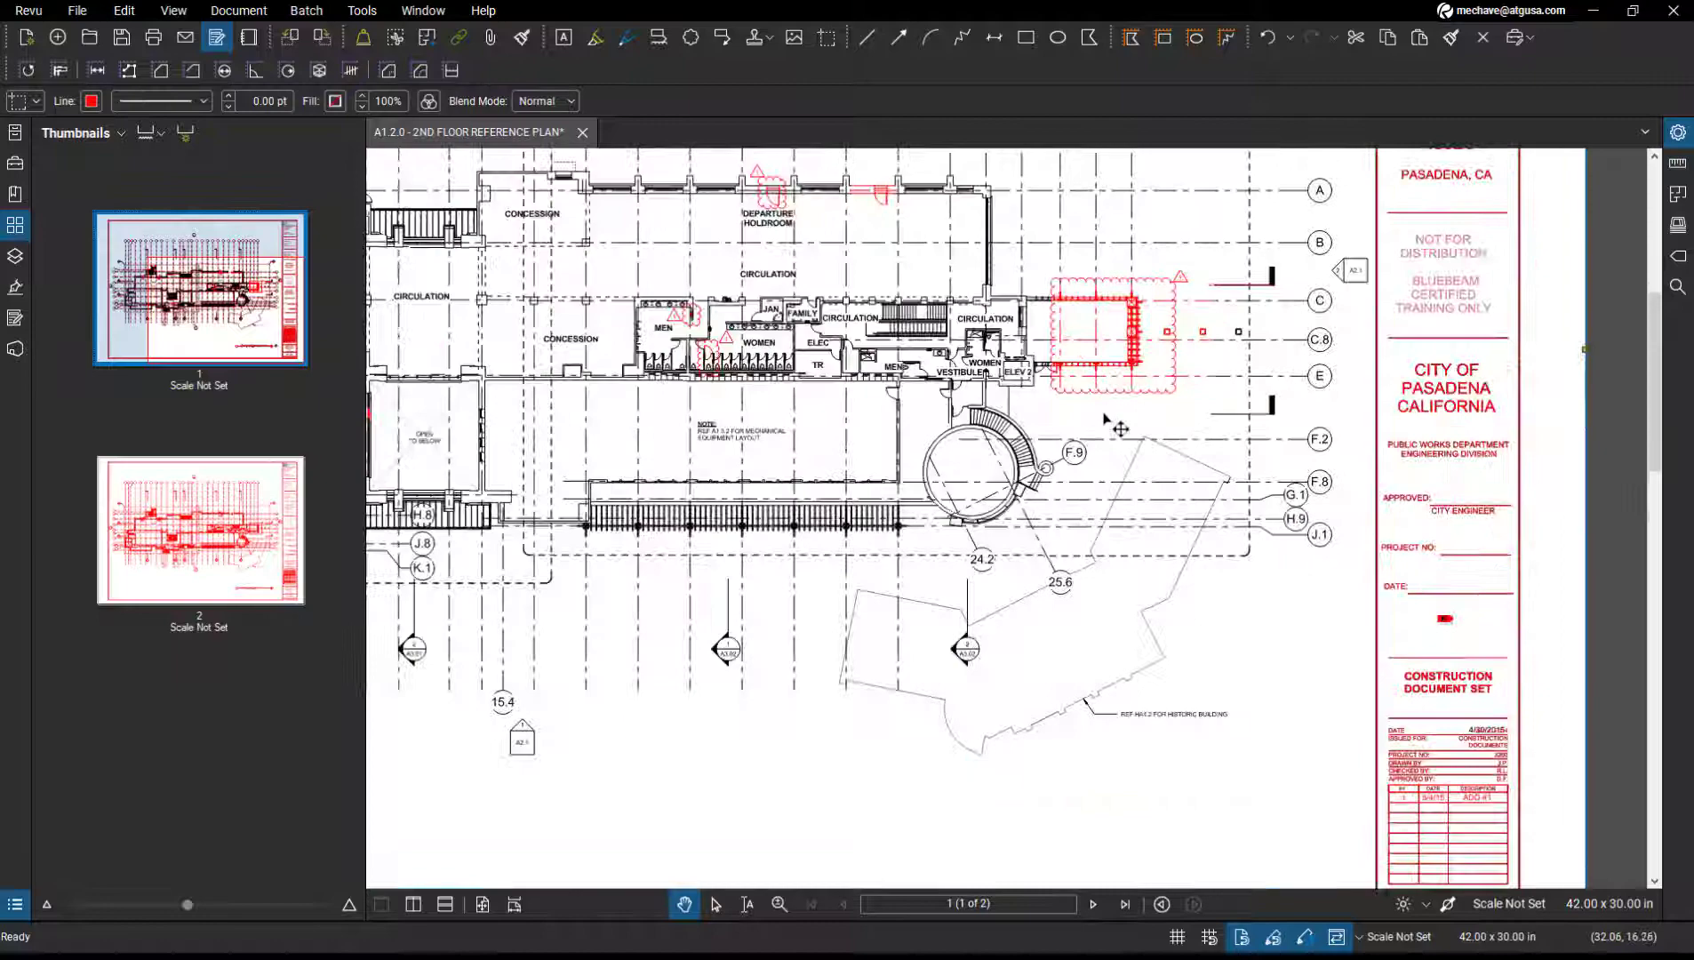
scroll(1084, 458, "up", 2)
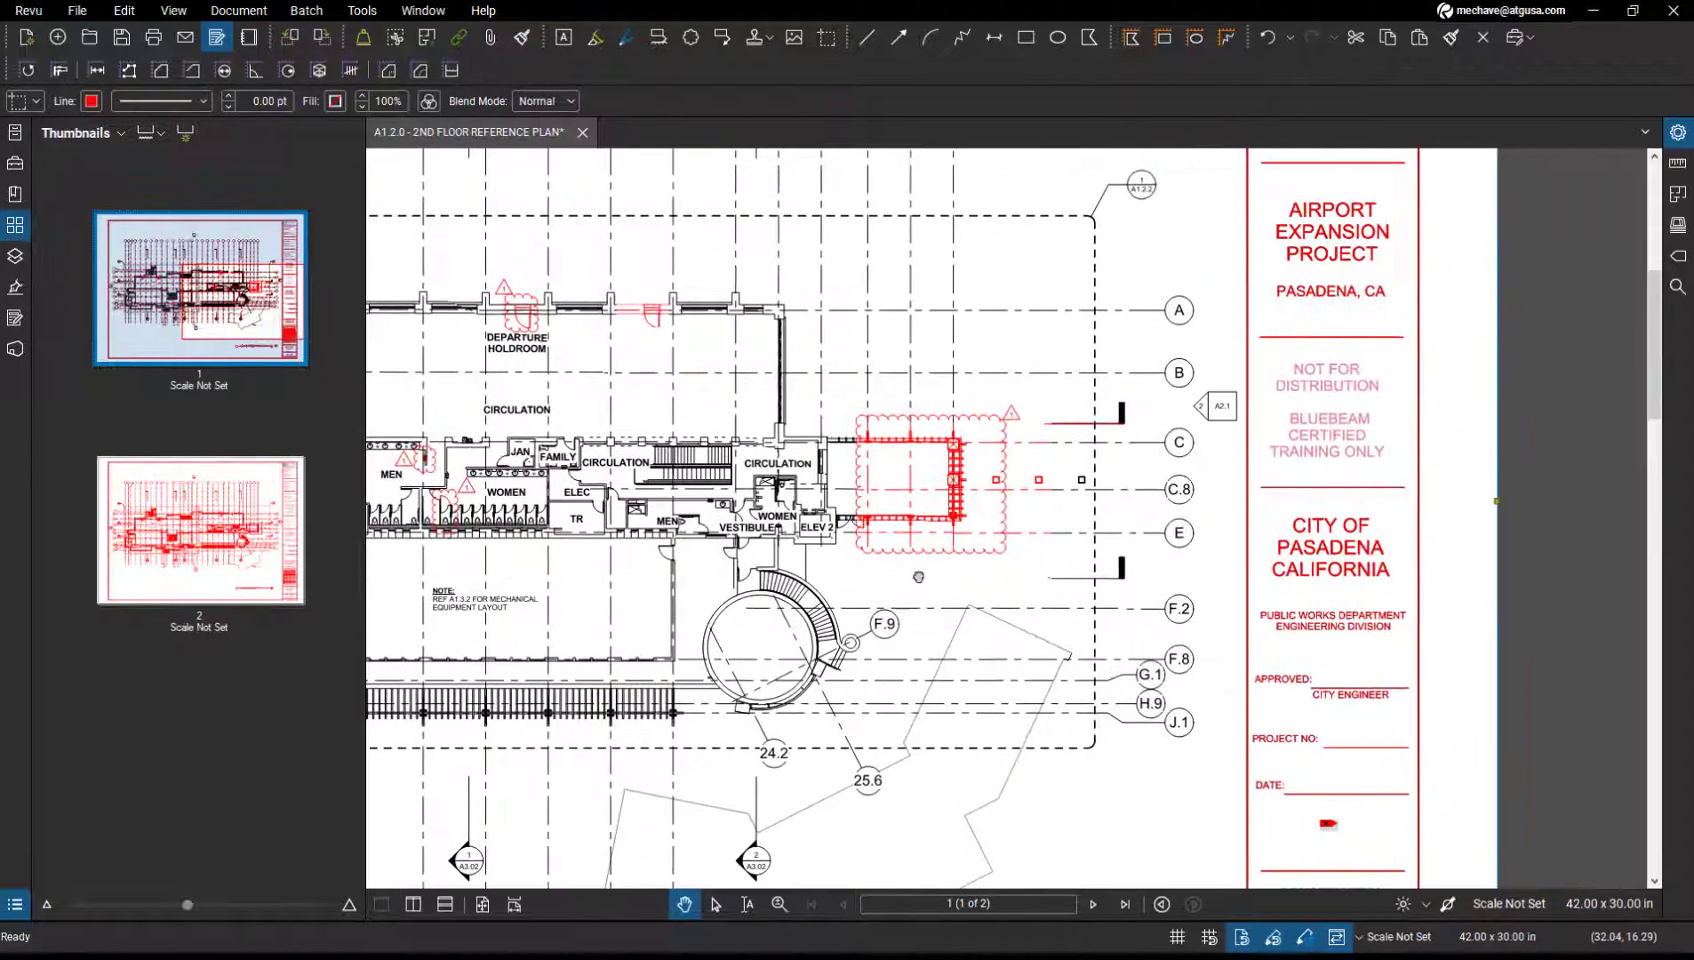
scroll(924, 574, "up", 3)
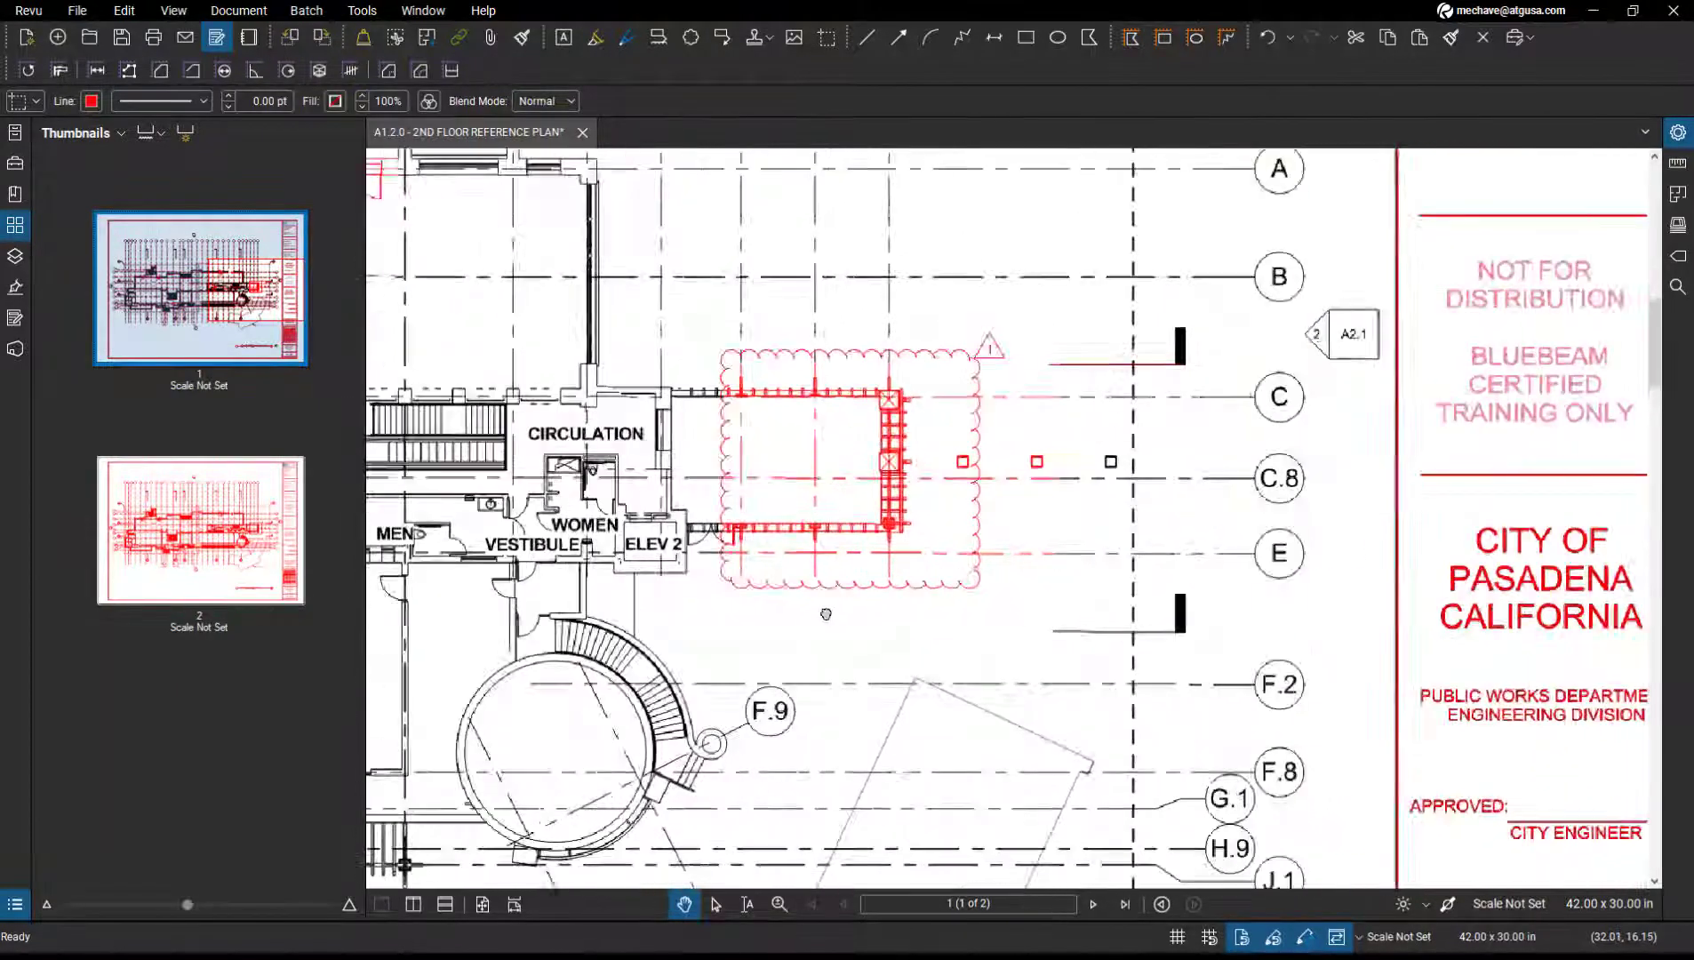
scroll(804, 718, "up", 1)
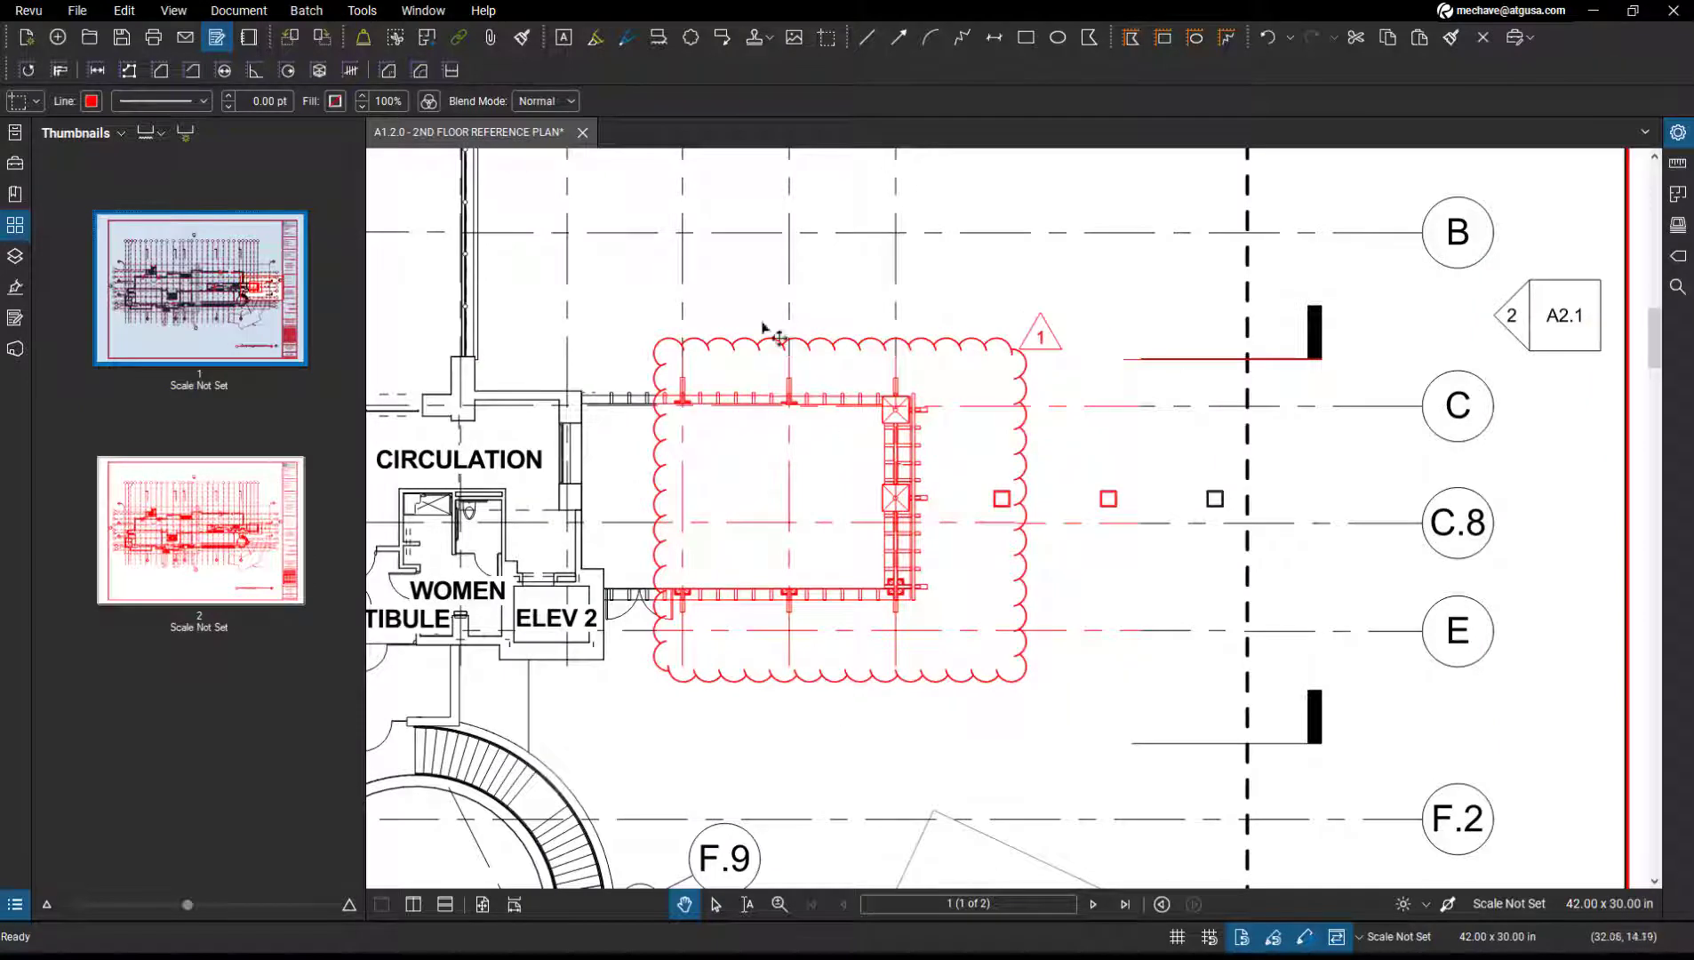
- Set the overlay's Blend Mode to Multiply, compare it with Normal, then return to Multiply
left_click(559, 101)
left_click(545, 135)
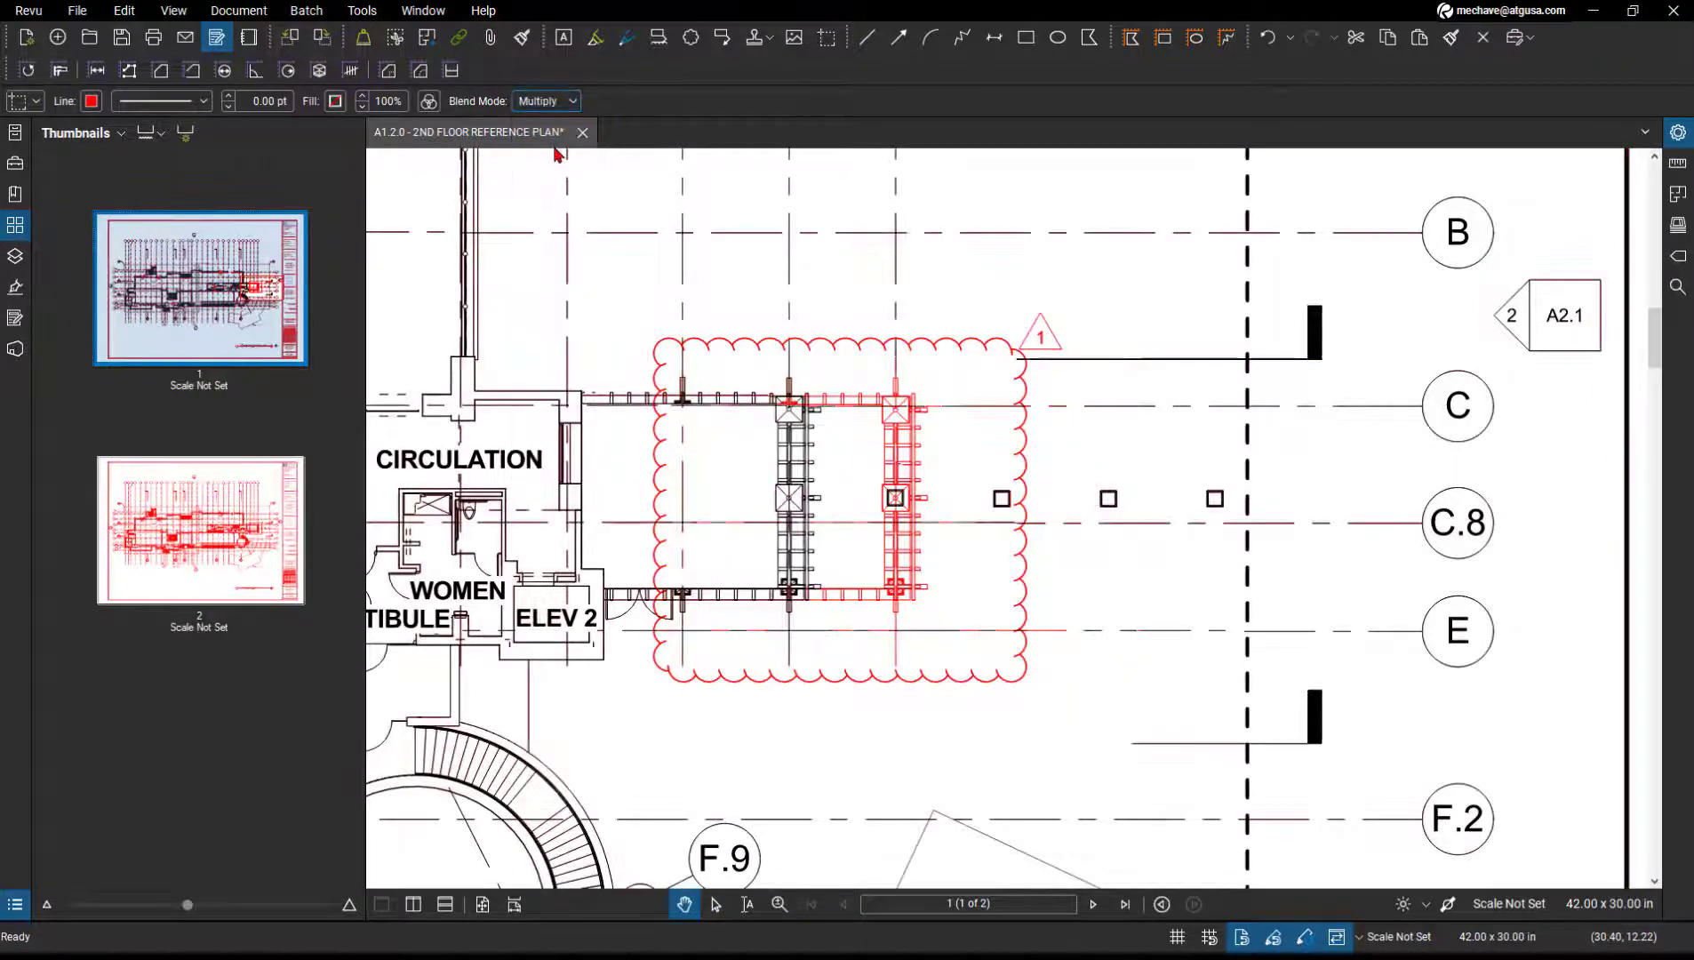
left_click(546, 102)
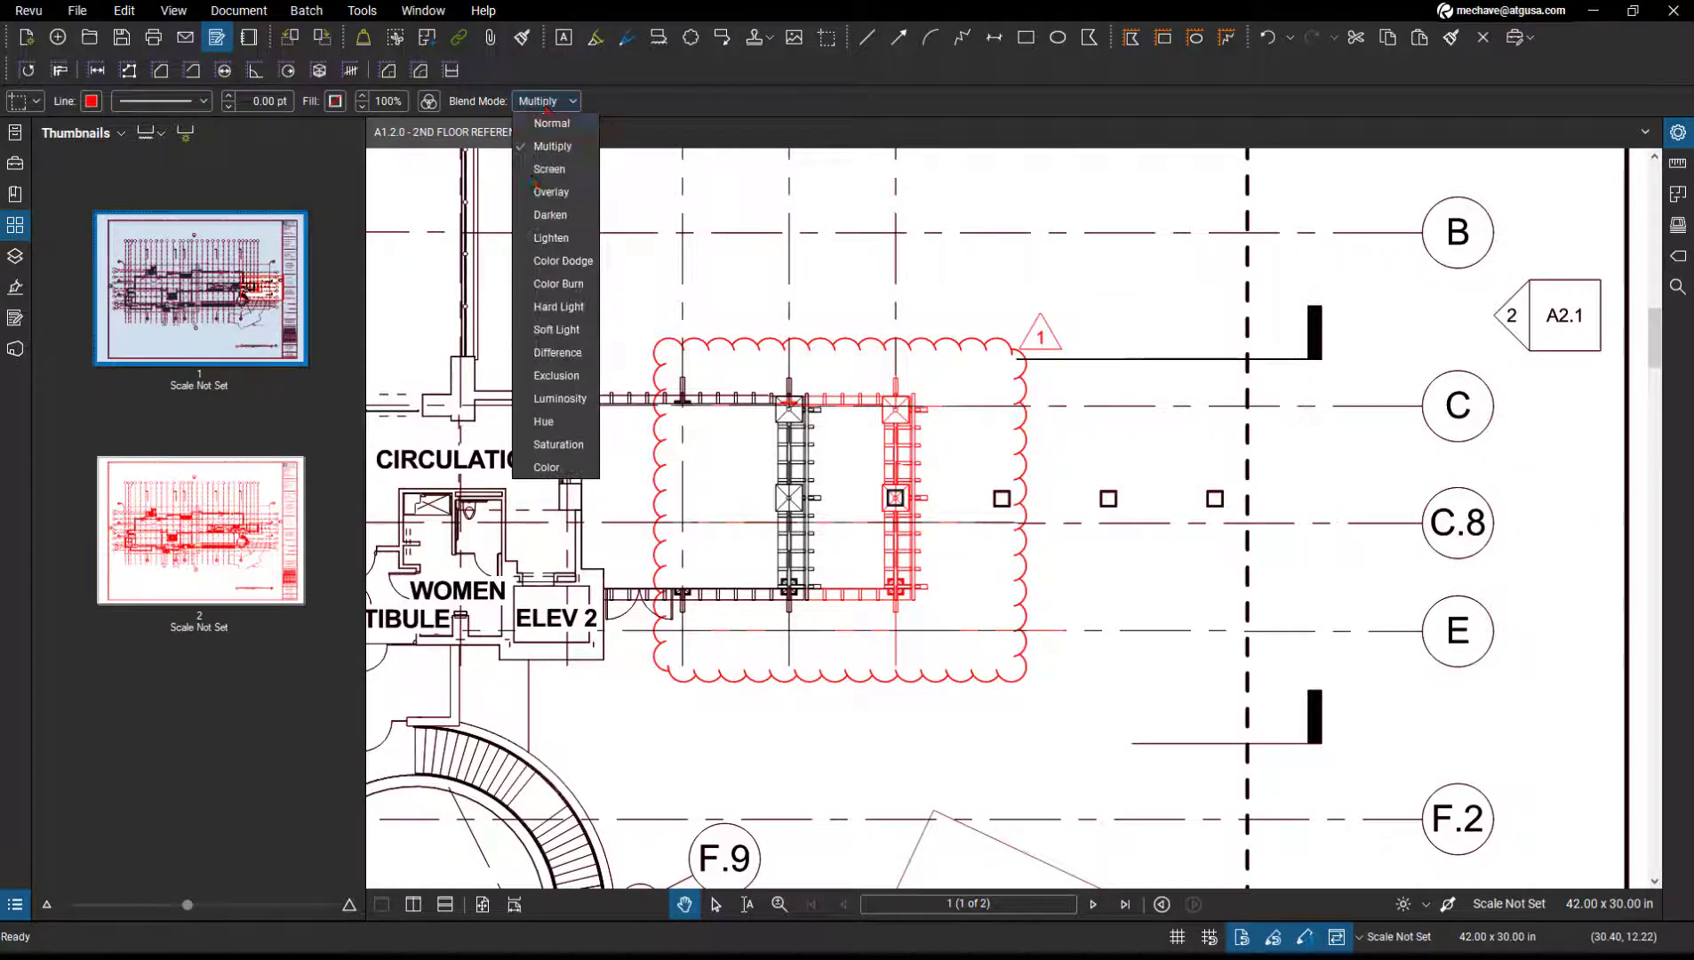
left_click(551, 124)
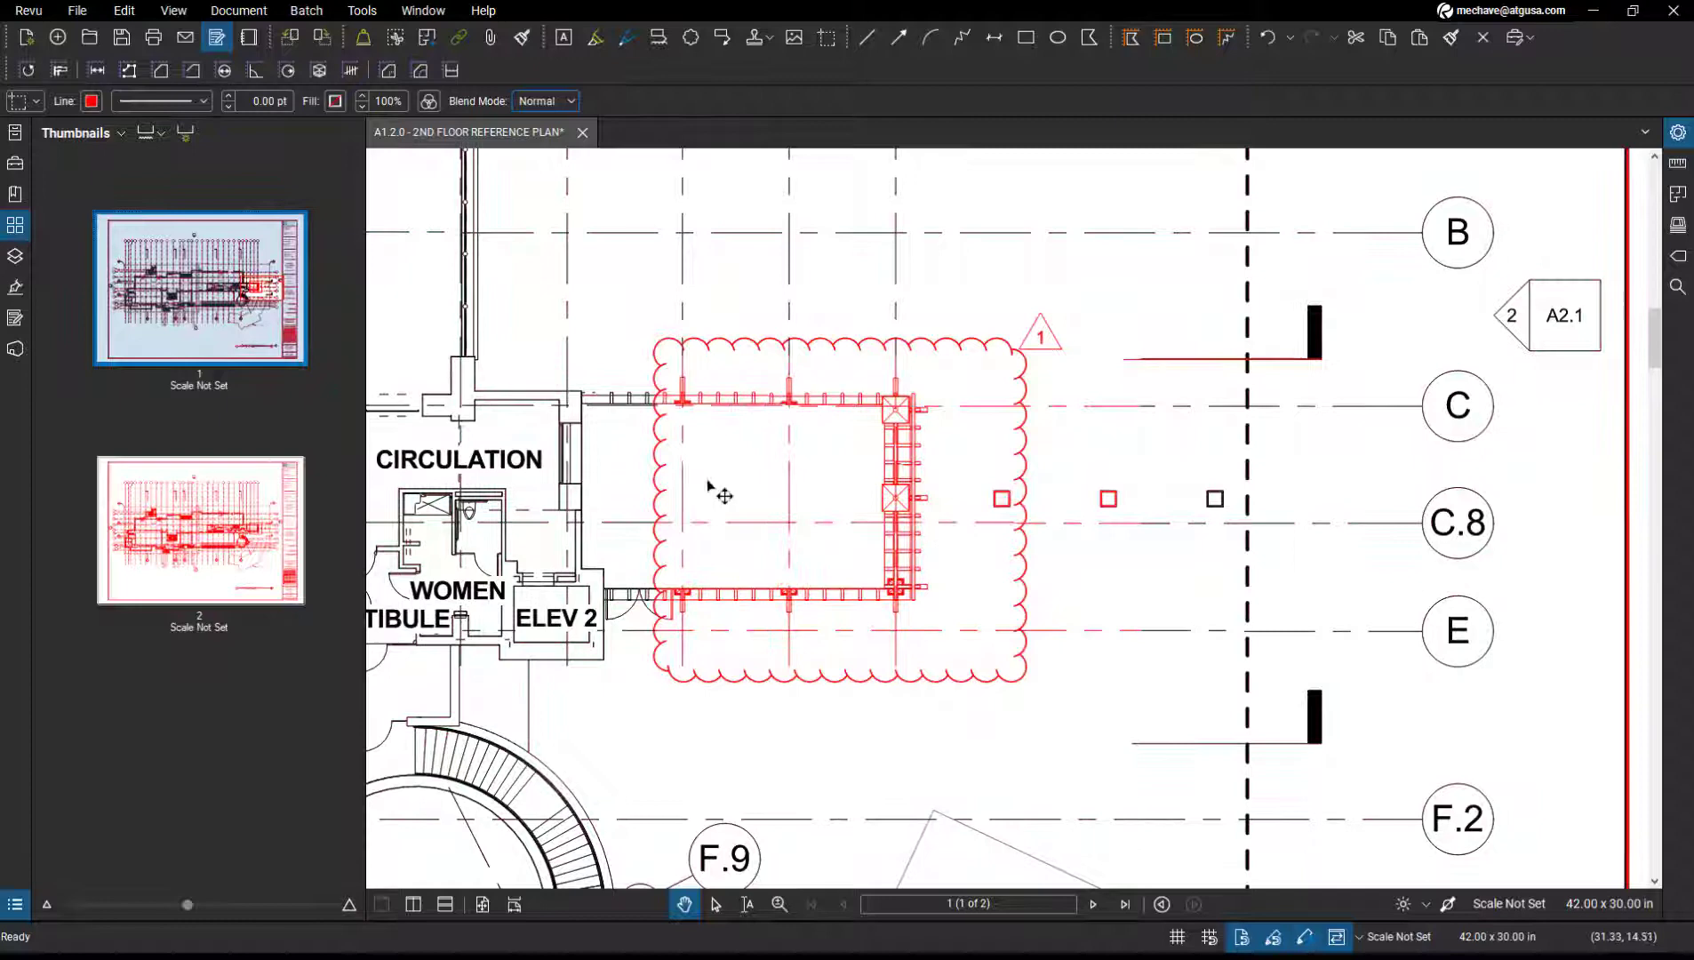
left_click(542, 103)
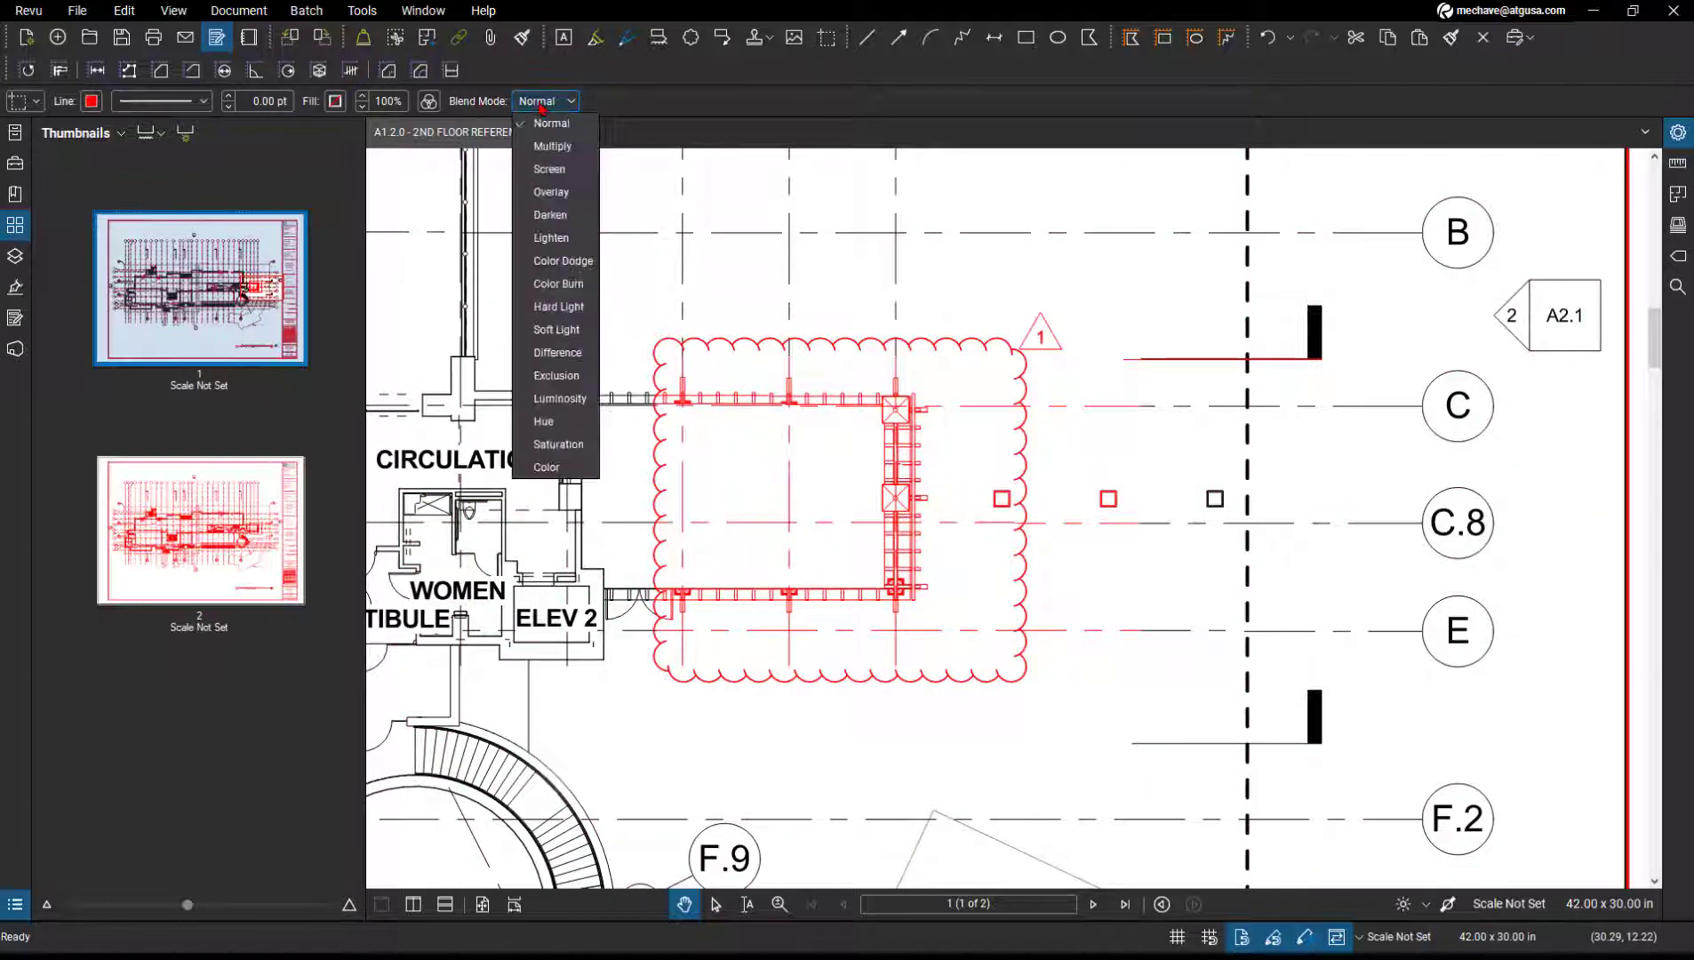
left_click(552, 148)
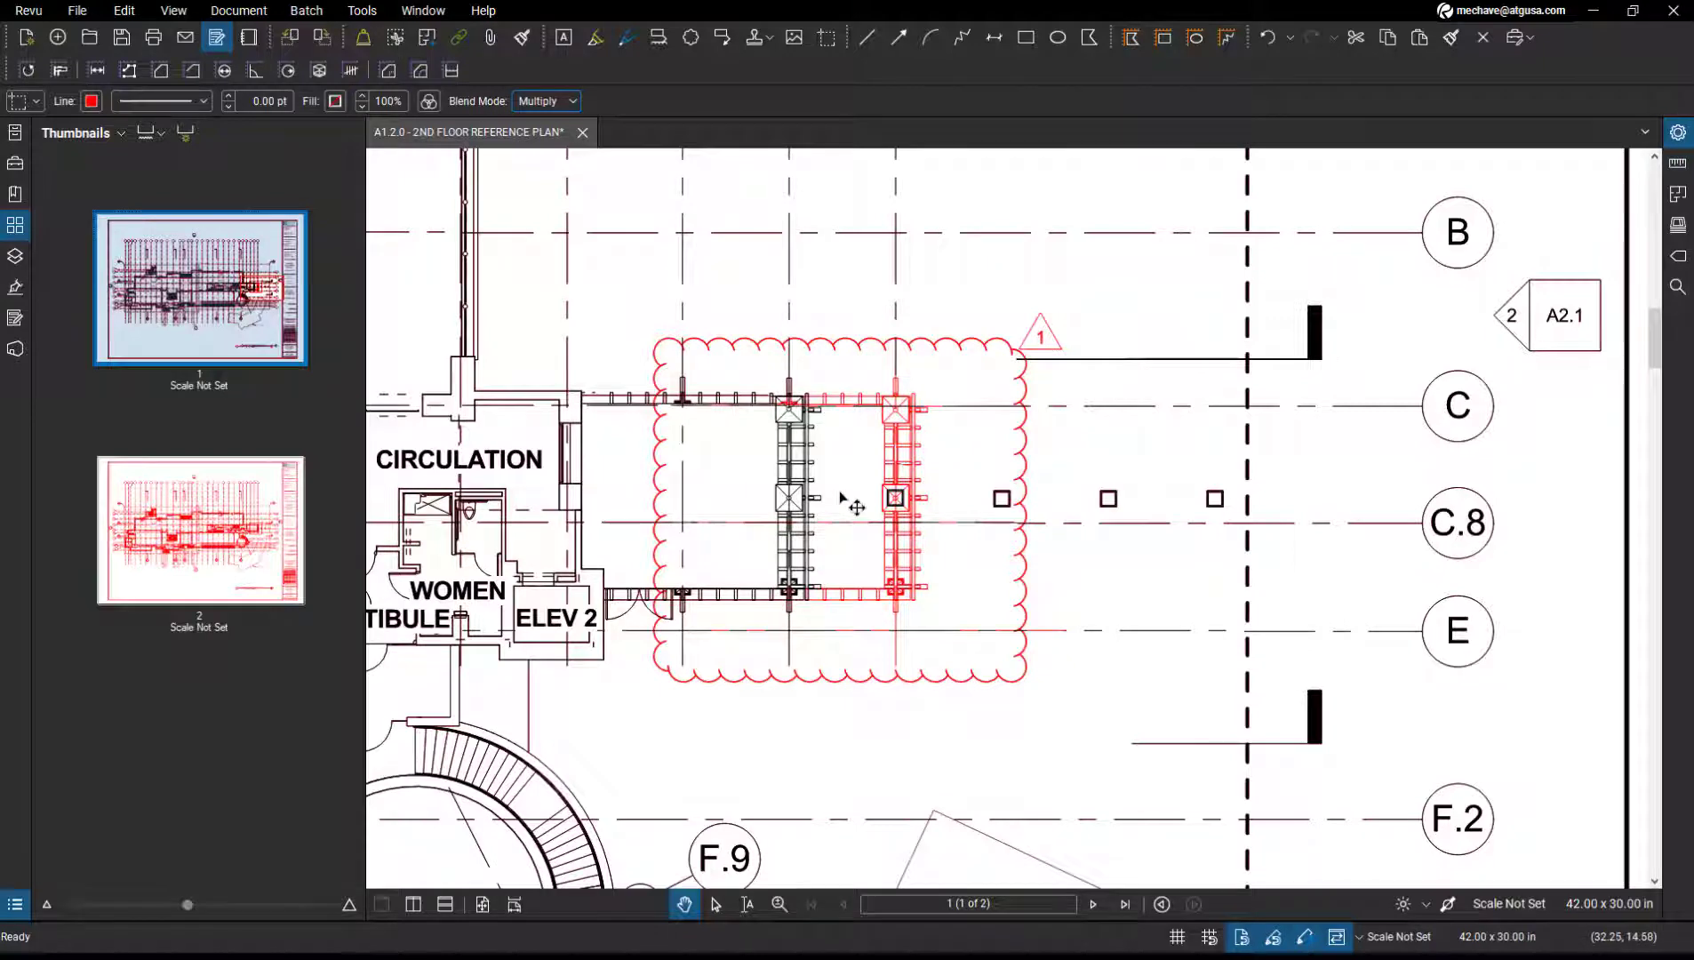
left_click(240, 11)
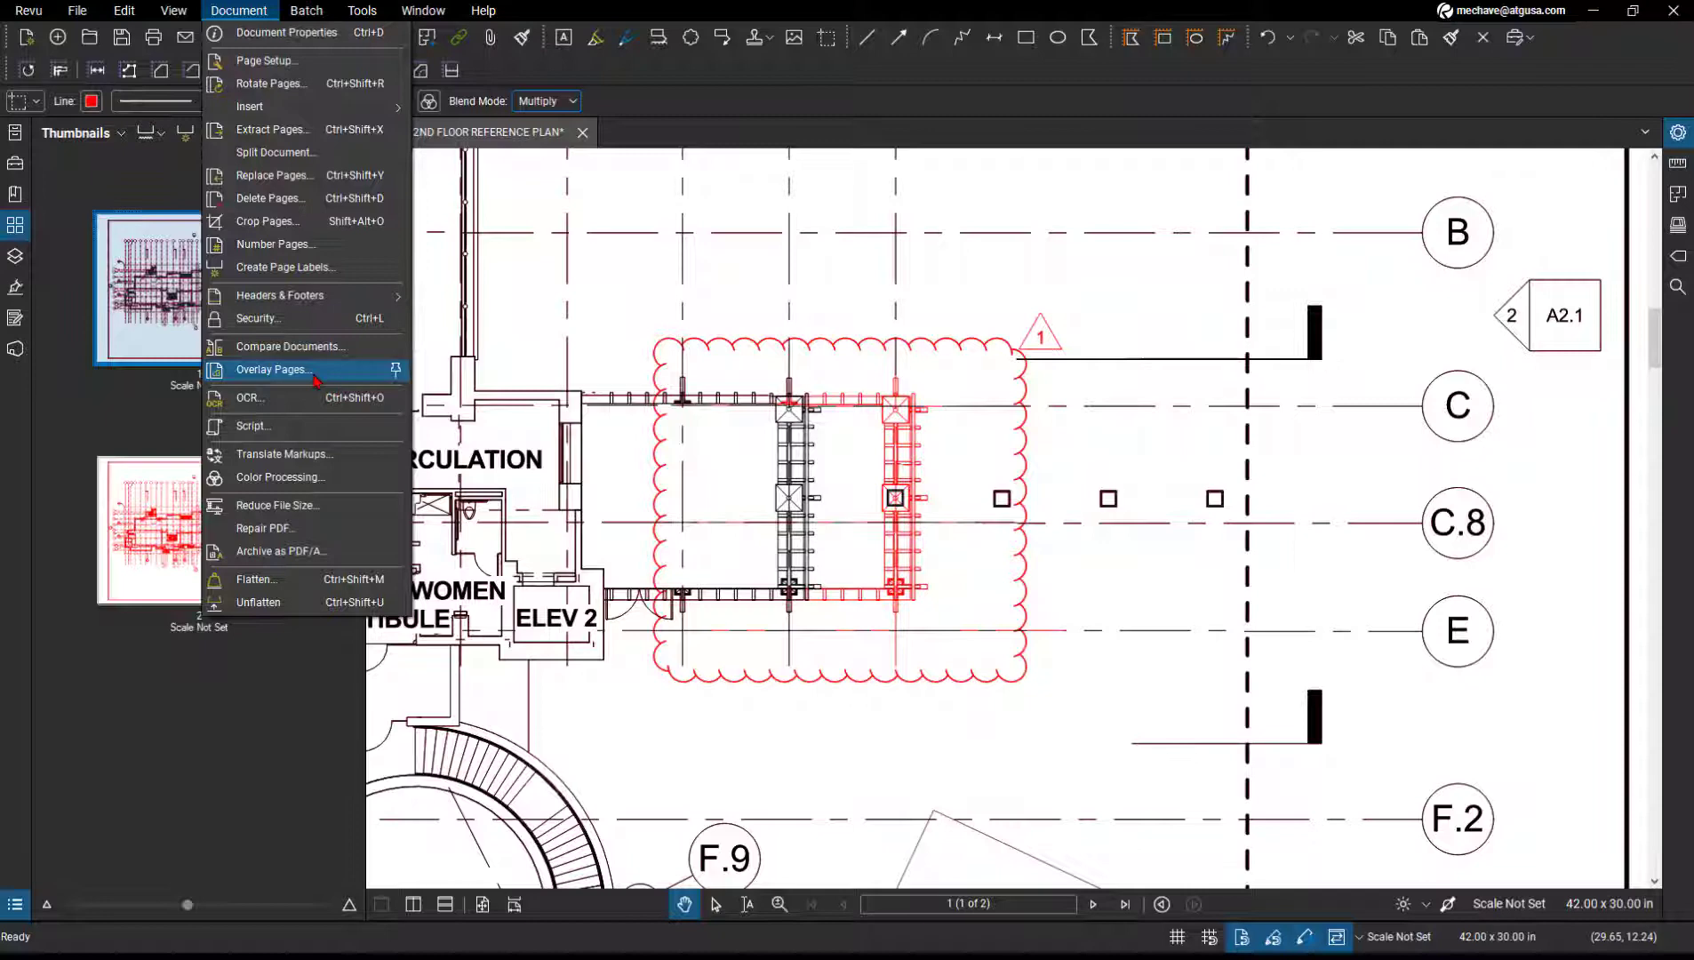
- Drag the red overlay left and up until its grid bubbles B through F.2 match page 1
left_click(748, 457)
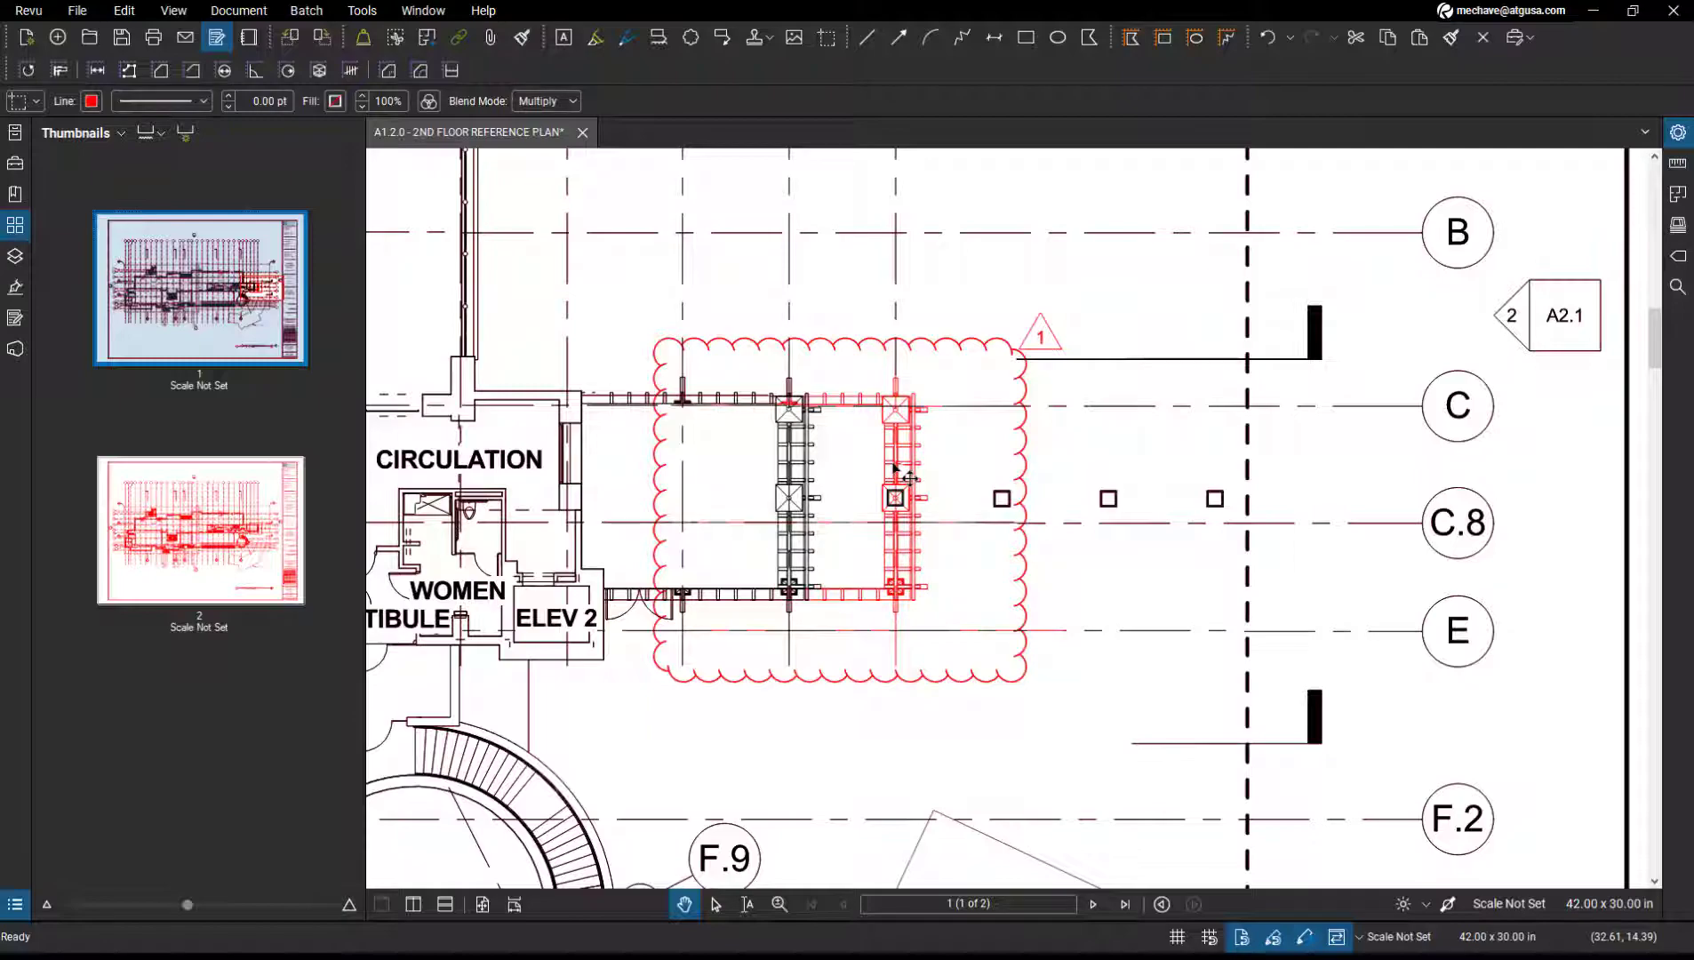
key("Escape")
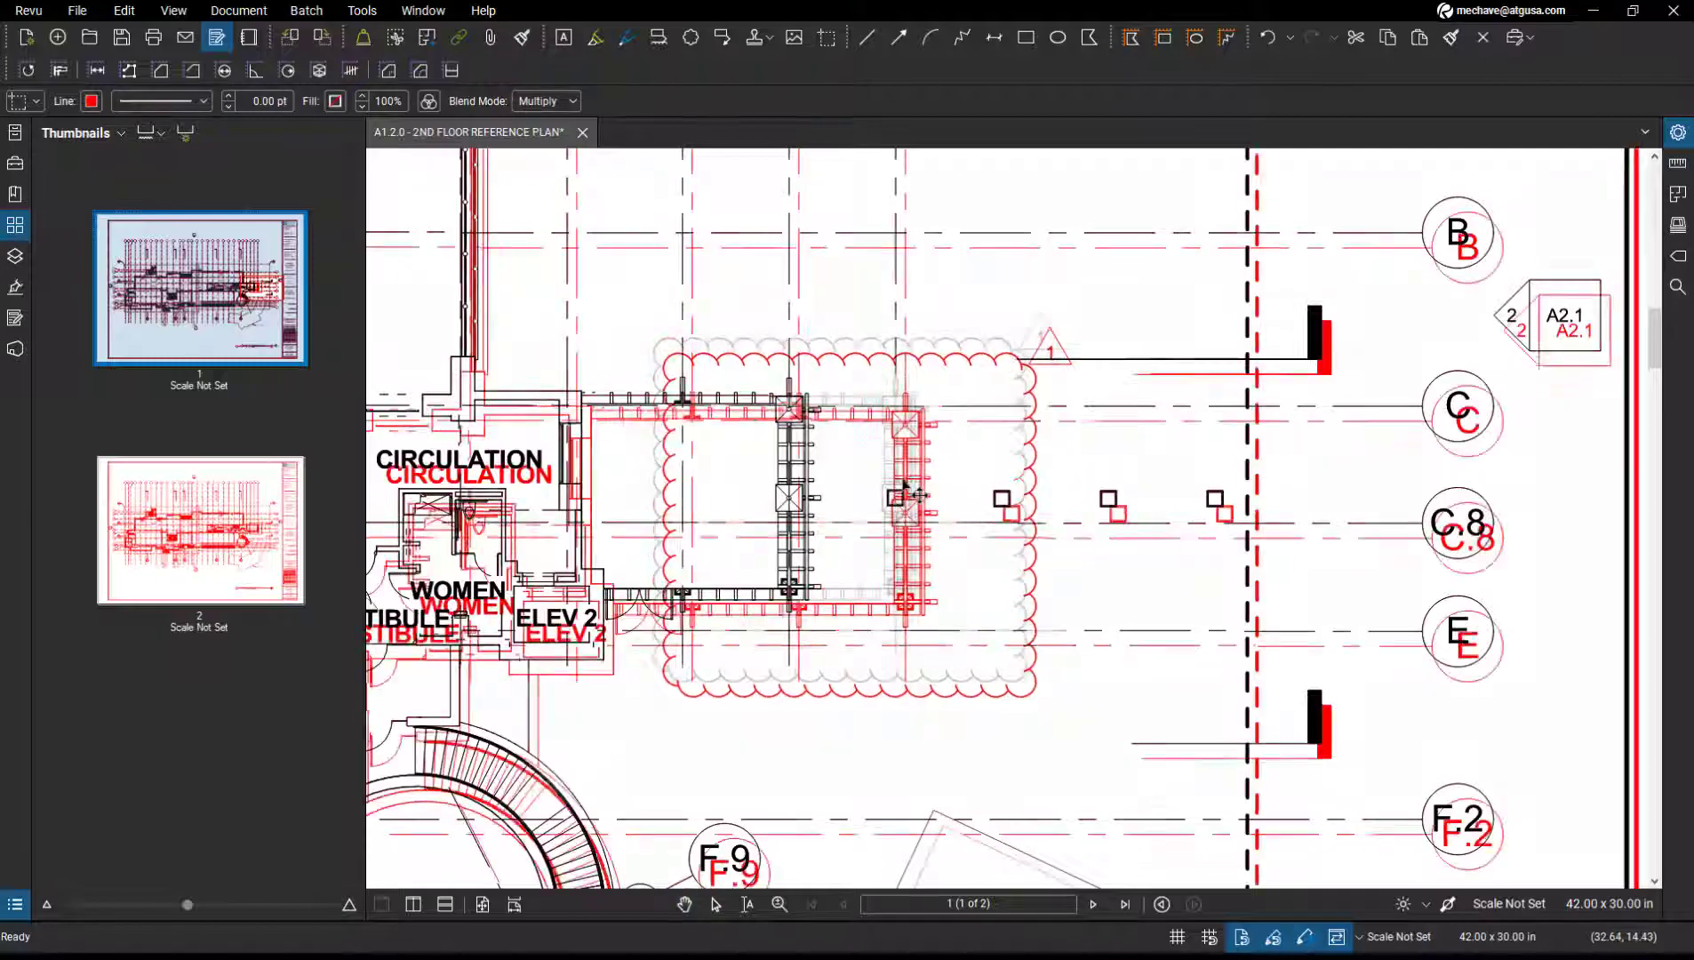
left_click_drag(903, 489, 924, 458)
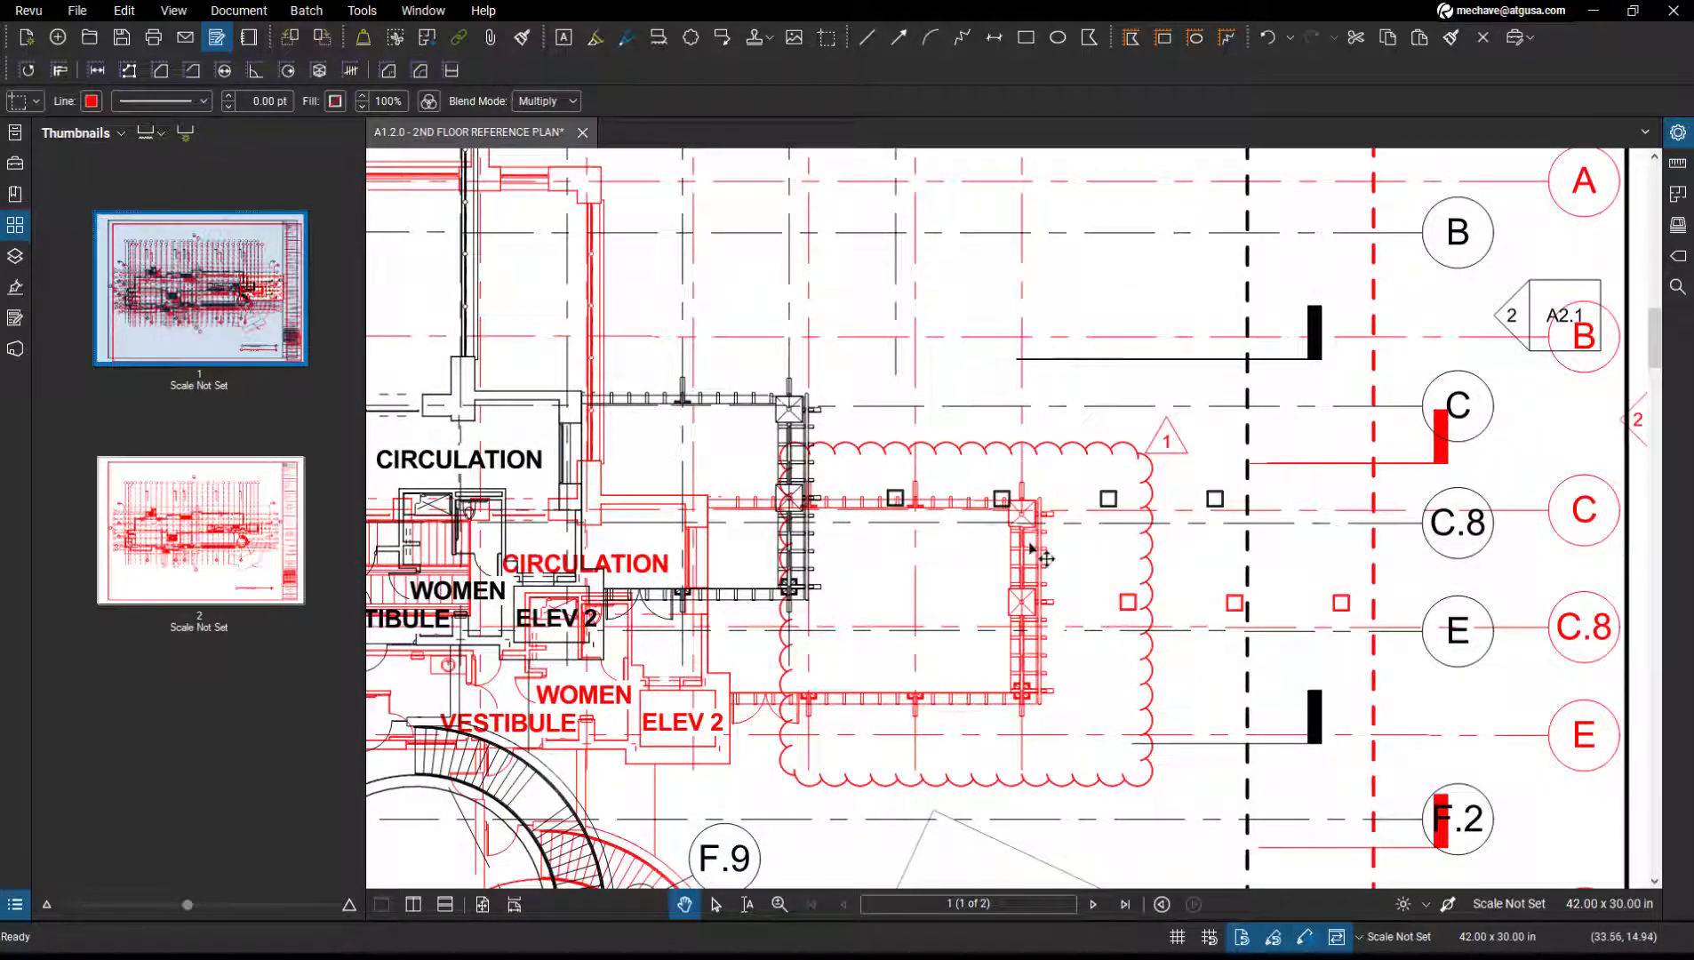
mouse_move(1040, 574)
left_mouse_down()
mouse_move(805, 479)
mouse_move(815, 464)
mouse_move(918, 471)
left_mouse_up()
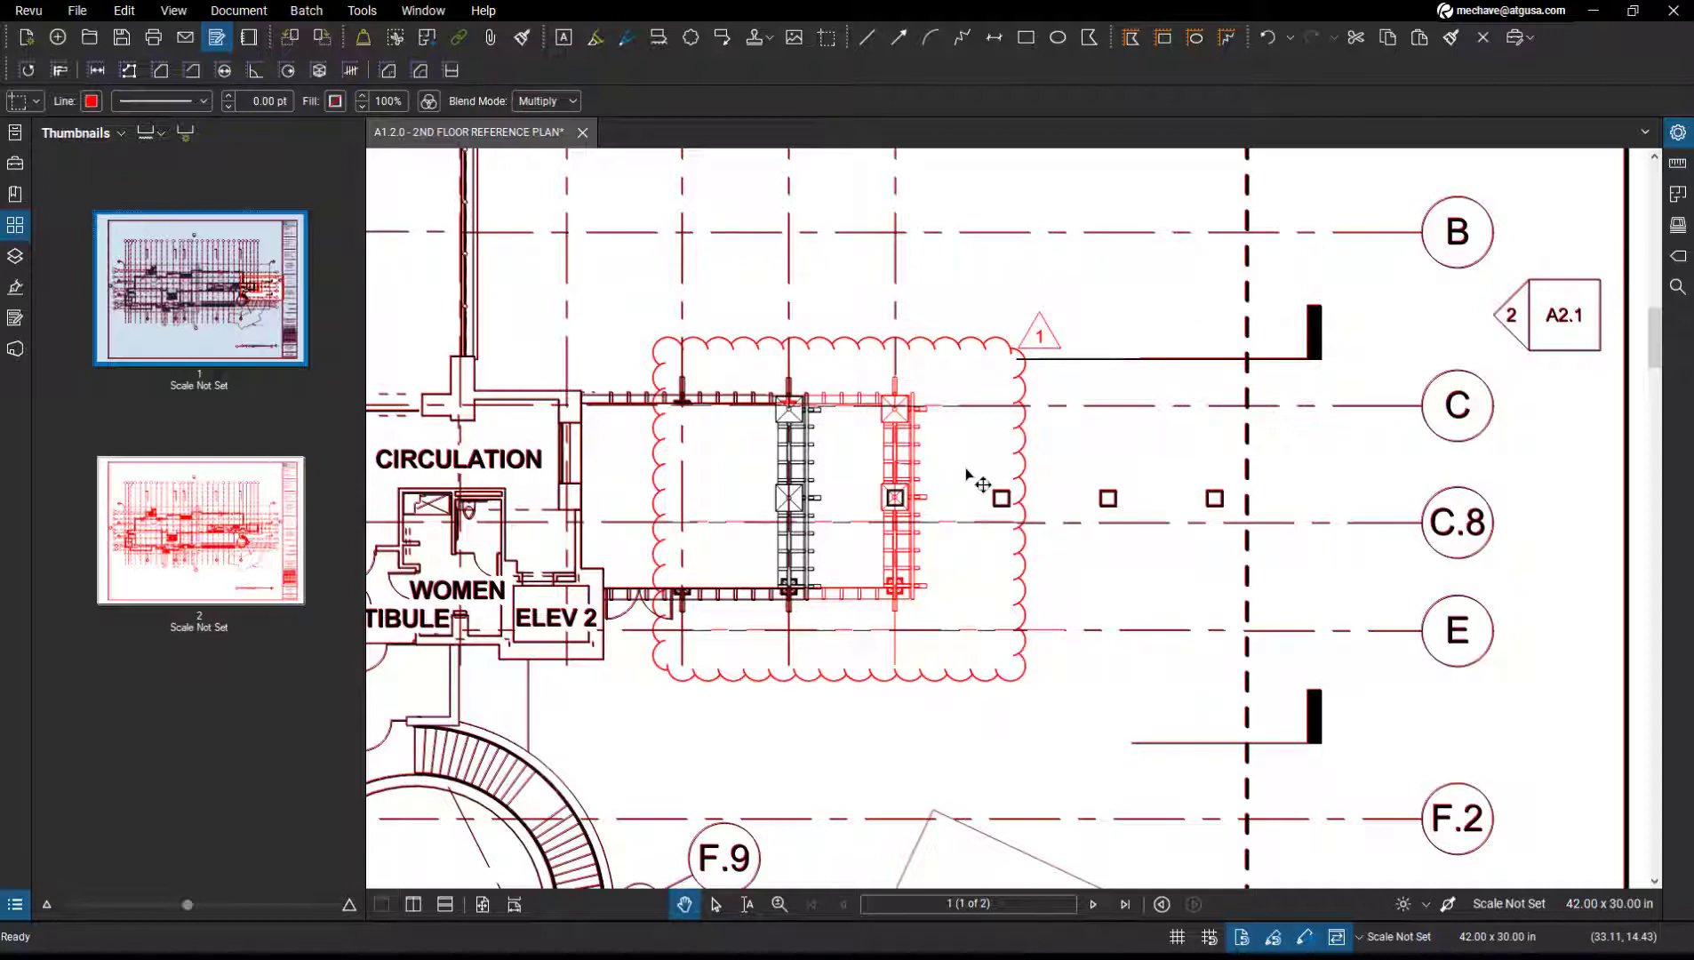
- Delete the overlay and convert page 2 to Black and White through Color Processing
key("Delete")
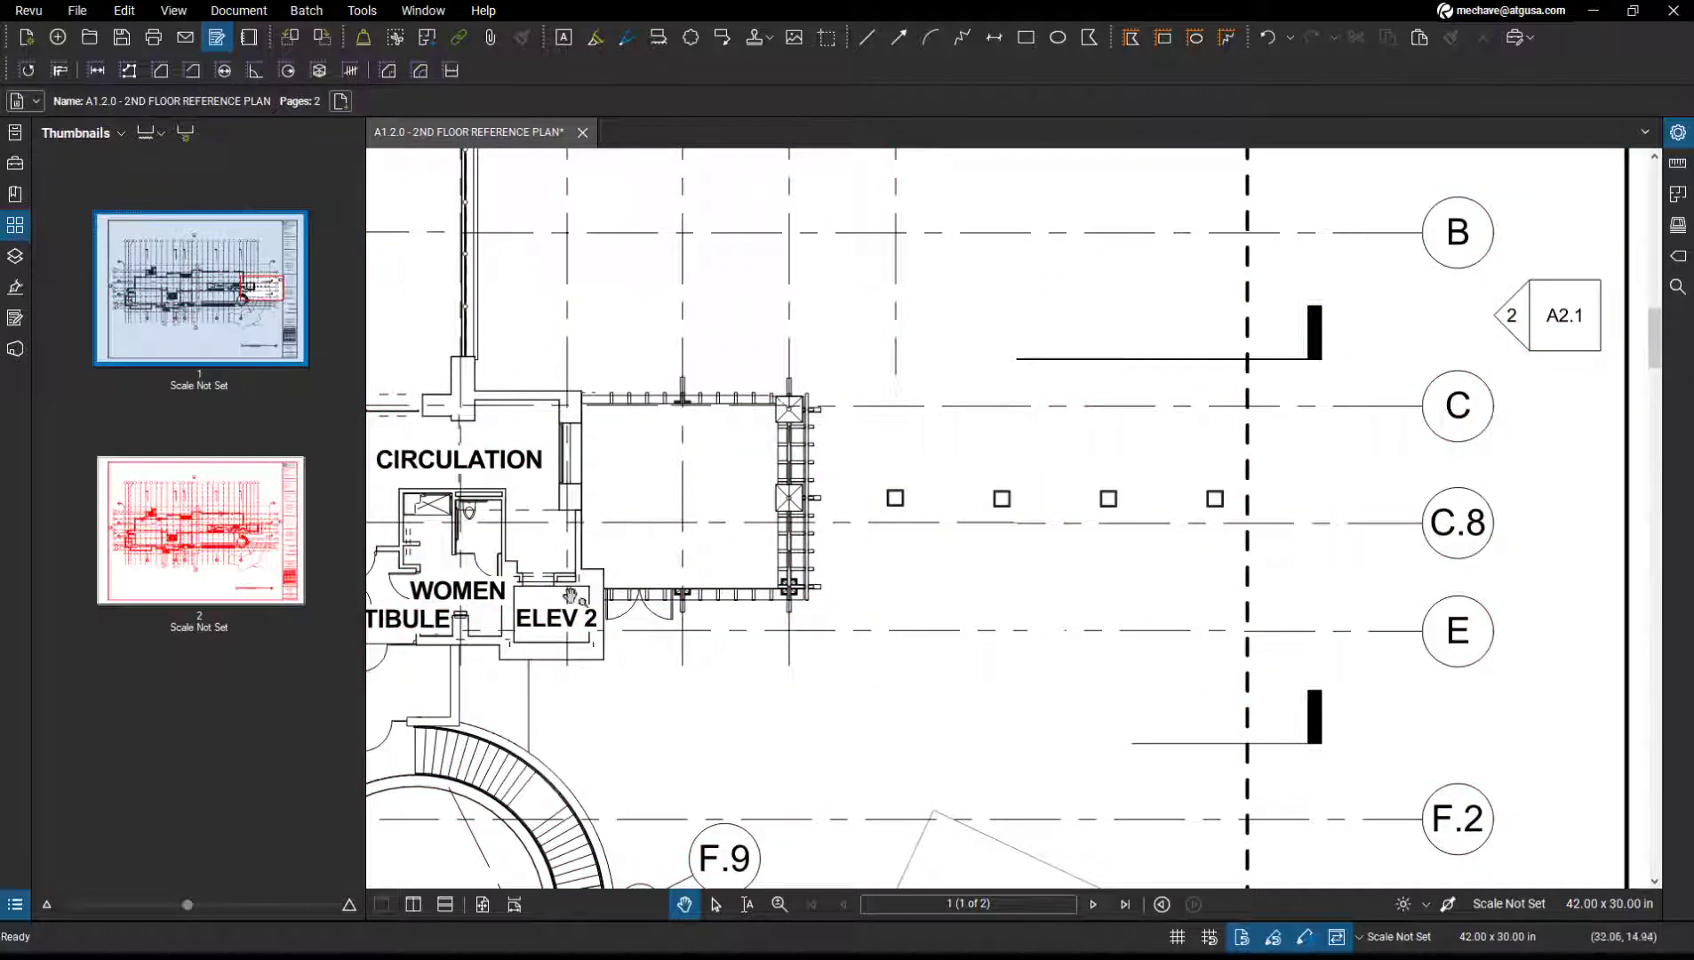
left_click(240, 556)
left_click(240, 11)
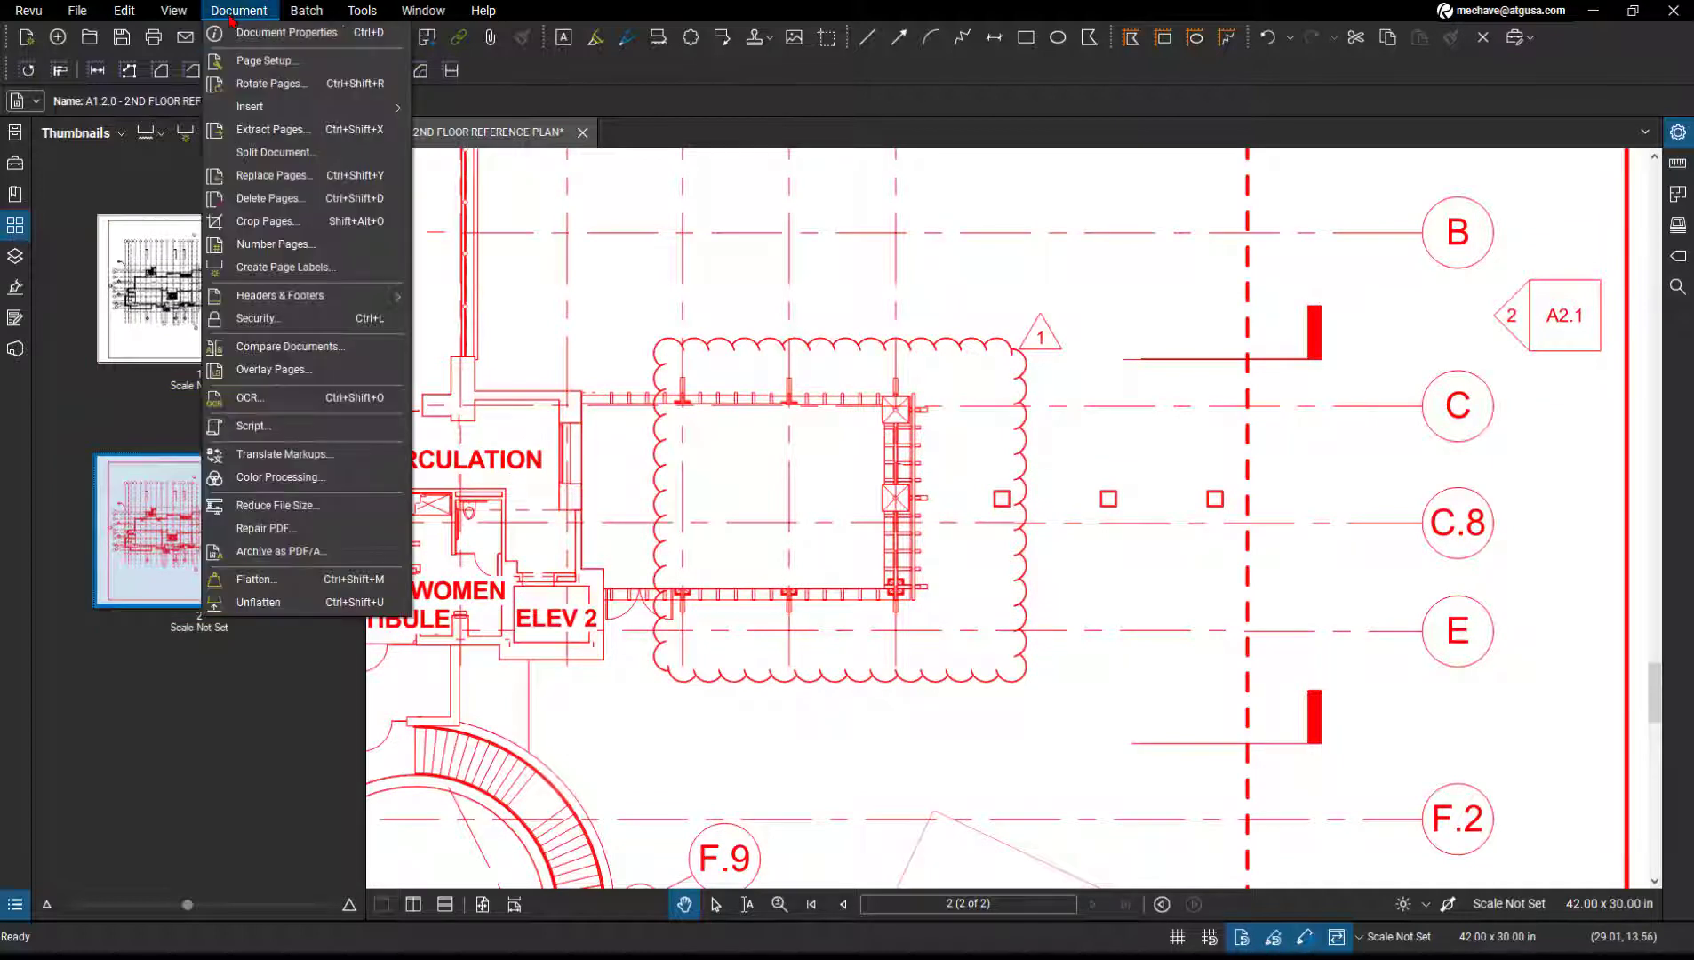
left_click(280, 477)
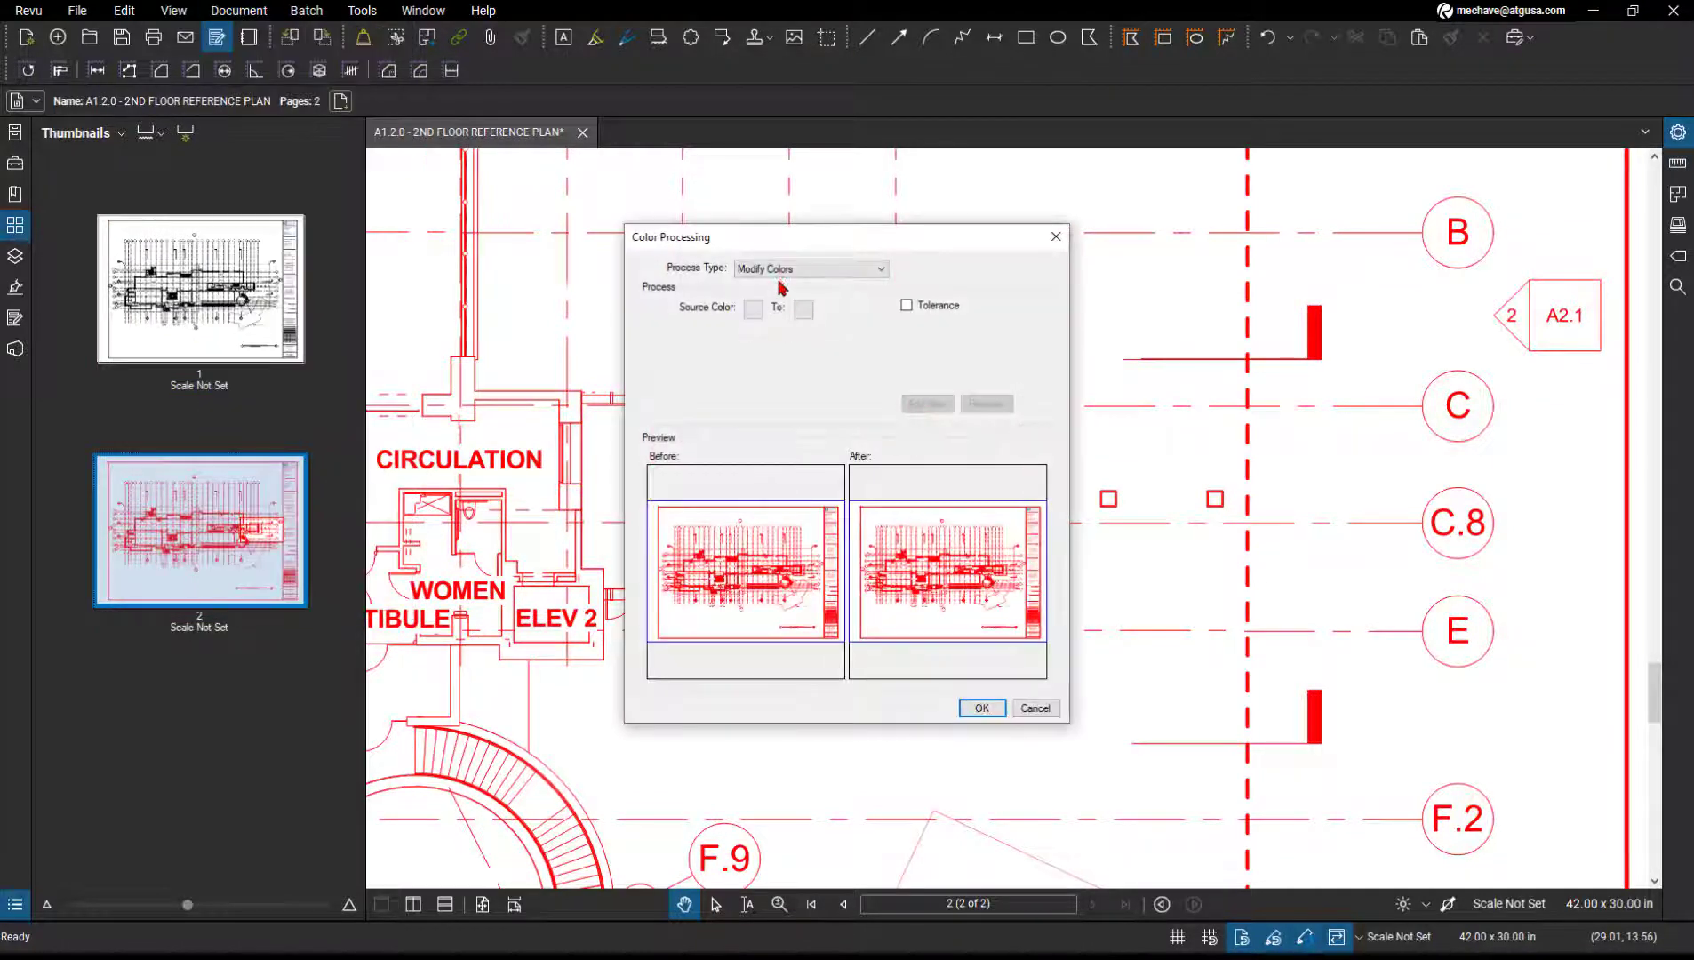
left_click(780, 271)
left_click(786, 269)
left_click(786, 270)
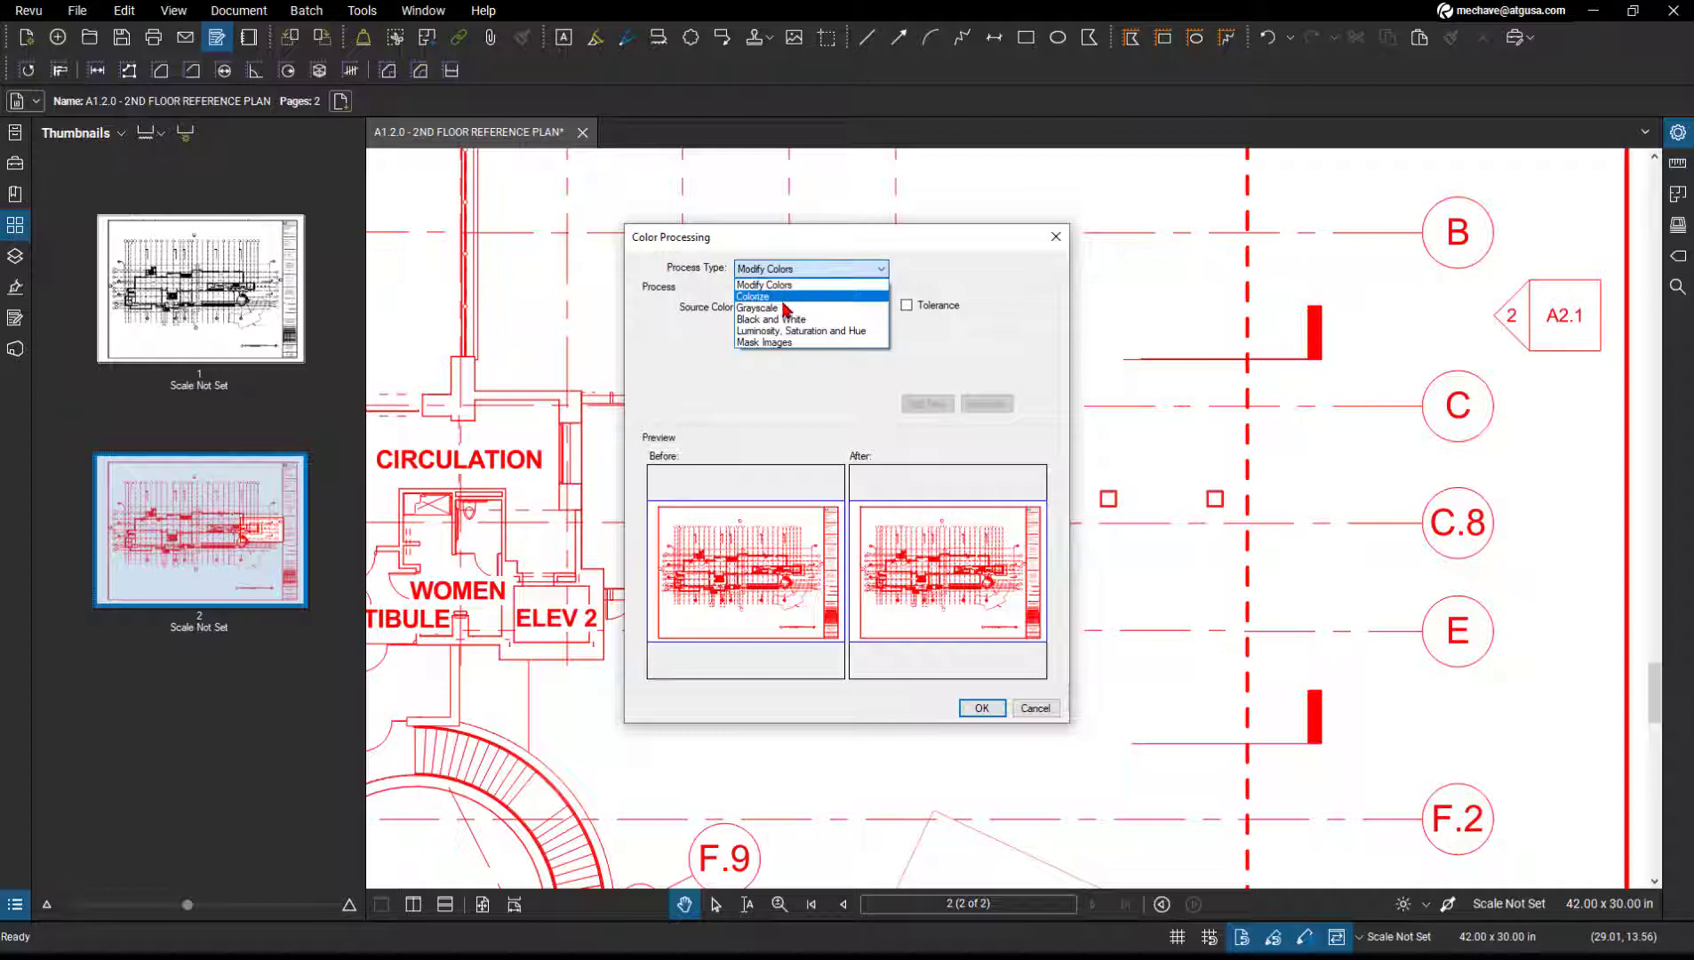
left_click(784, 302)
left_click(777, 270)
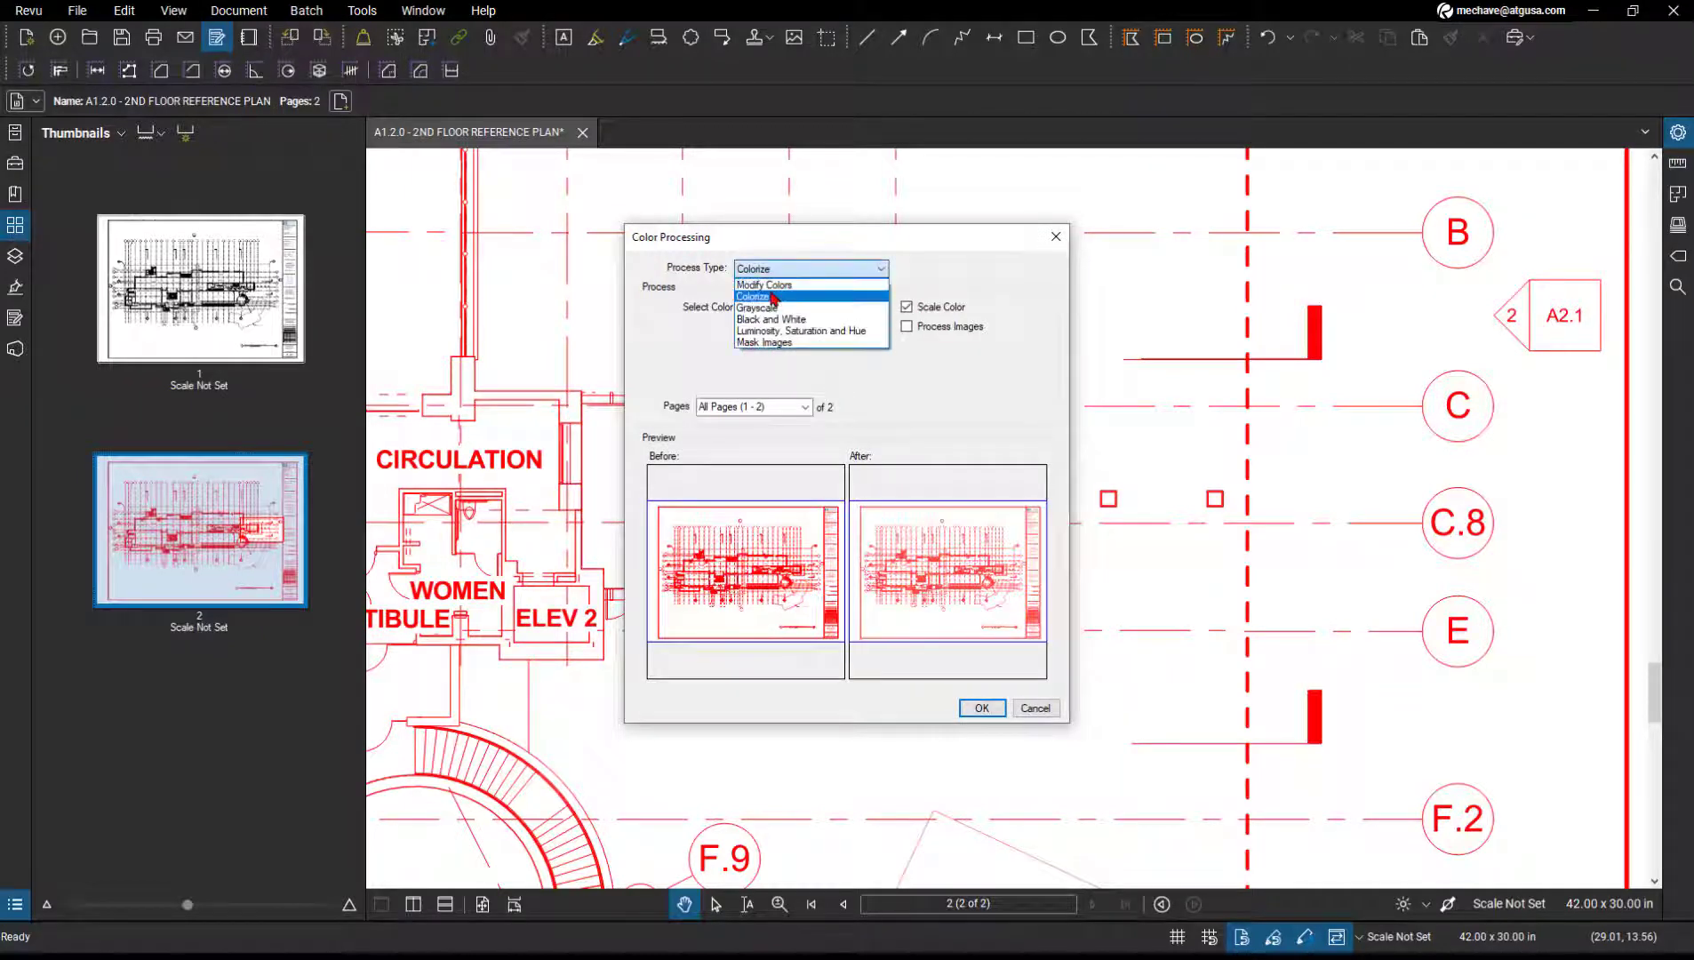
left_click(778, 308)
left_click(782, 268)
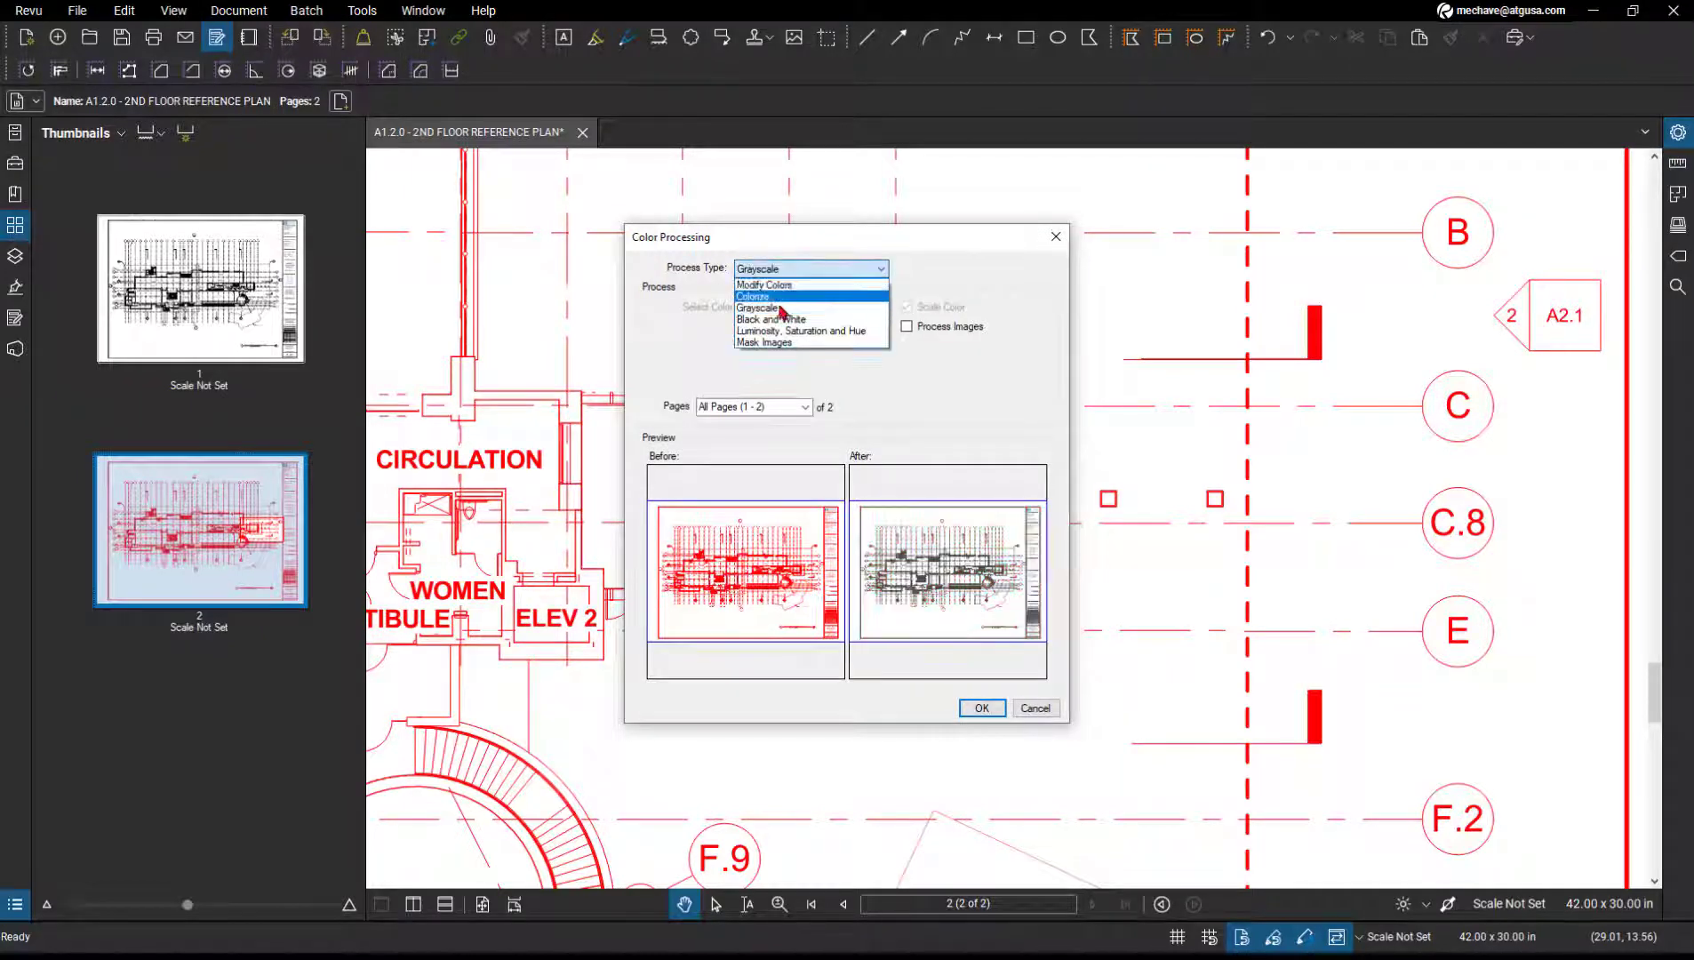
left_click(772, 319)
left_click(982, 707)
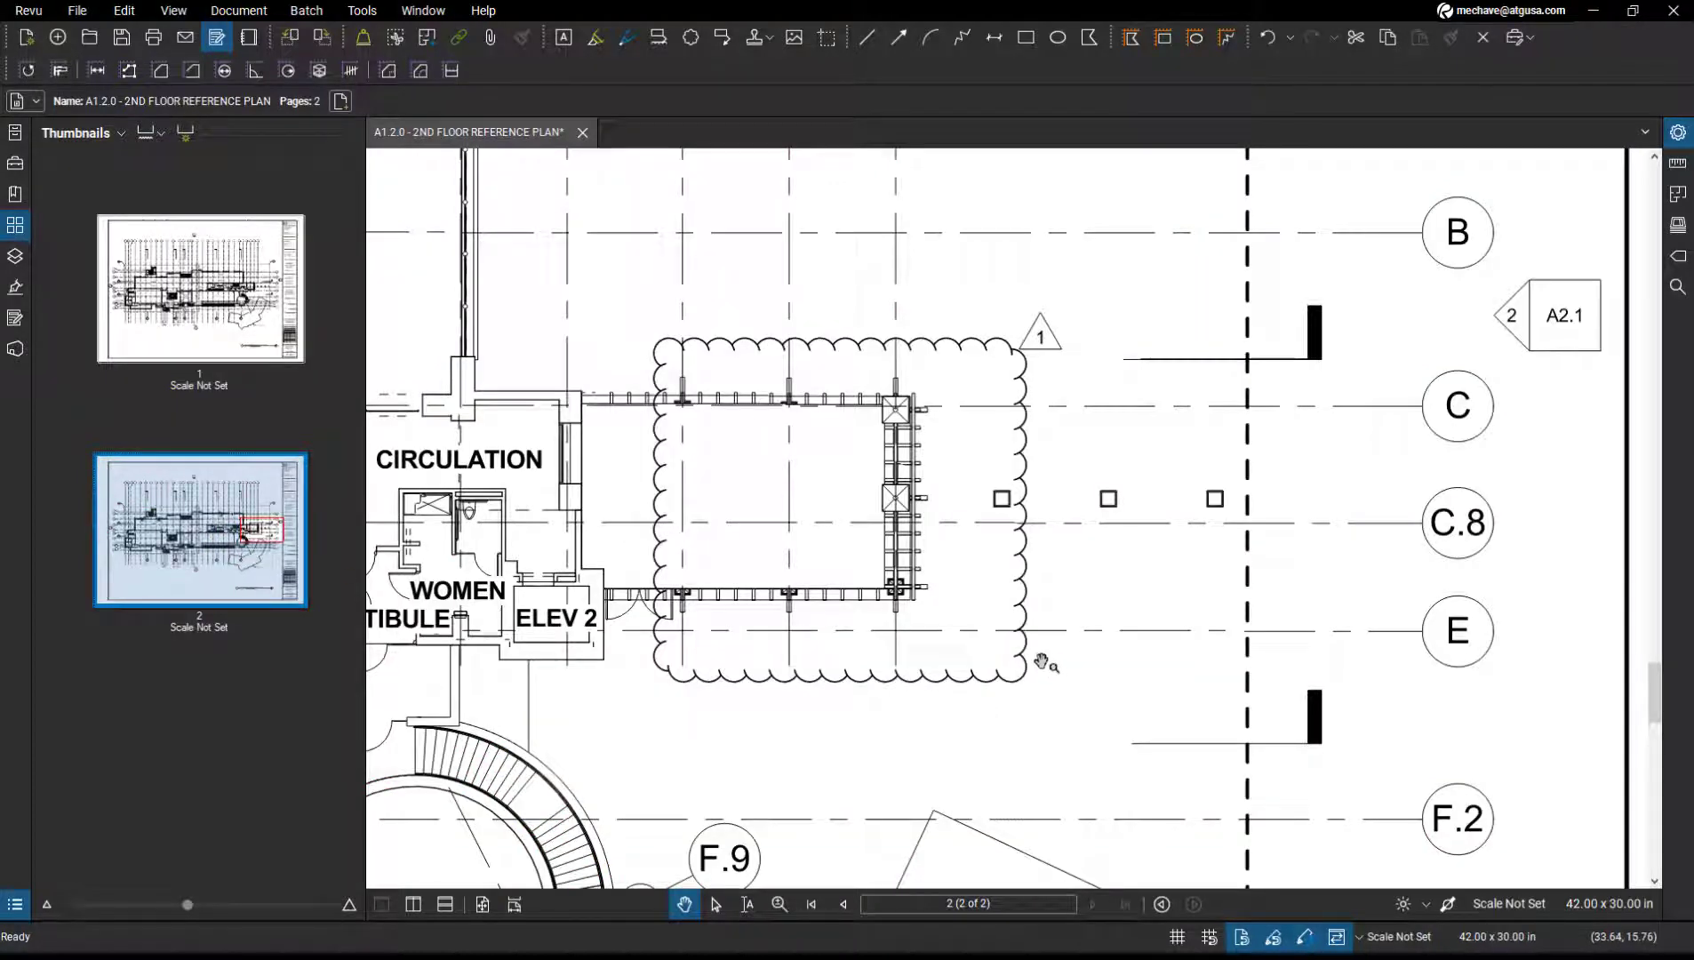
- Capture a snapshot of page 2's revision-cloud region, then display page 1
left_click_drag(1041, 662, 943, 646)
left_click(124, 13)
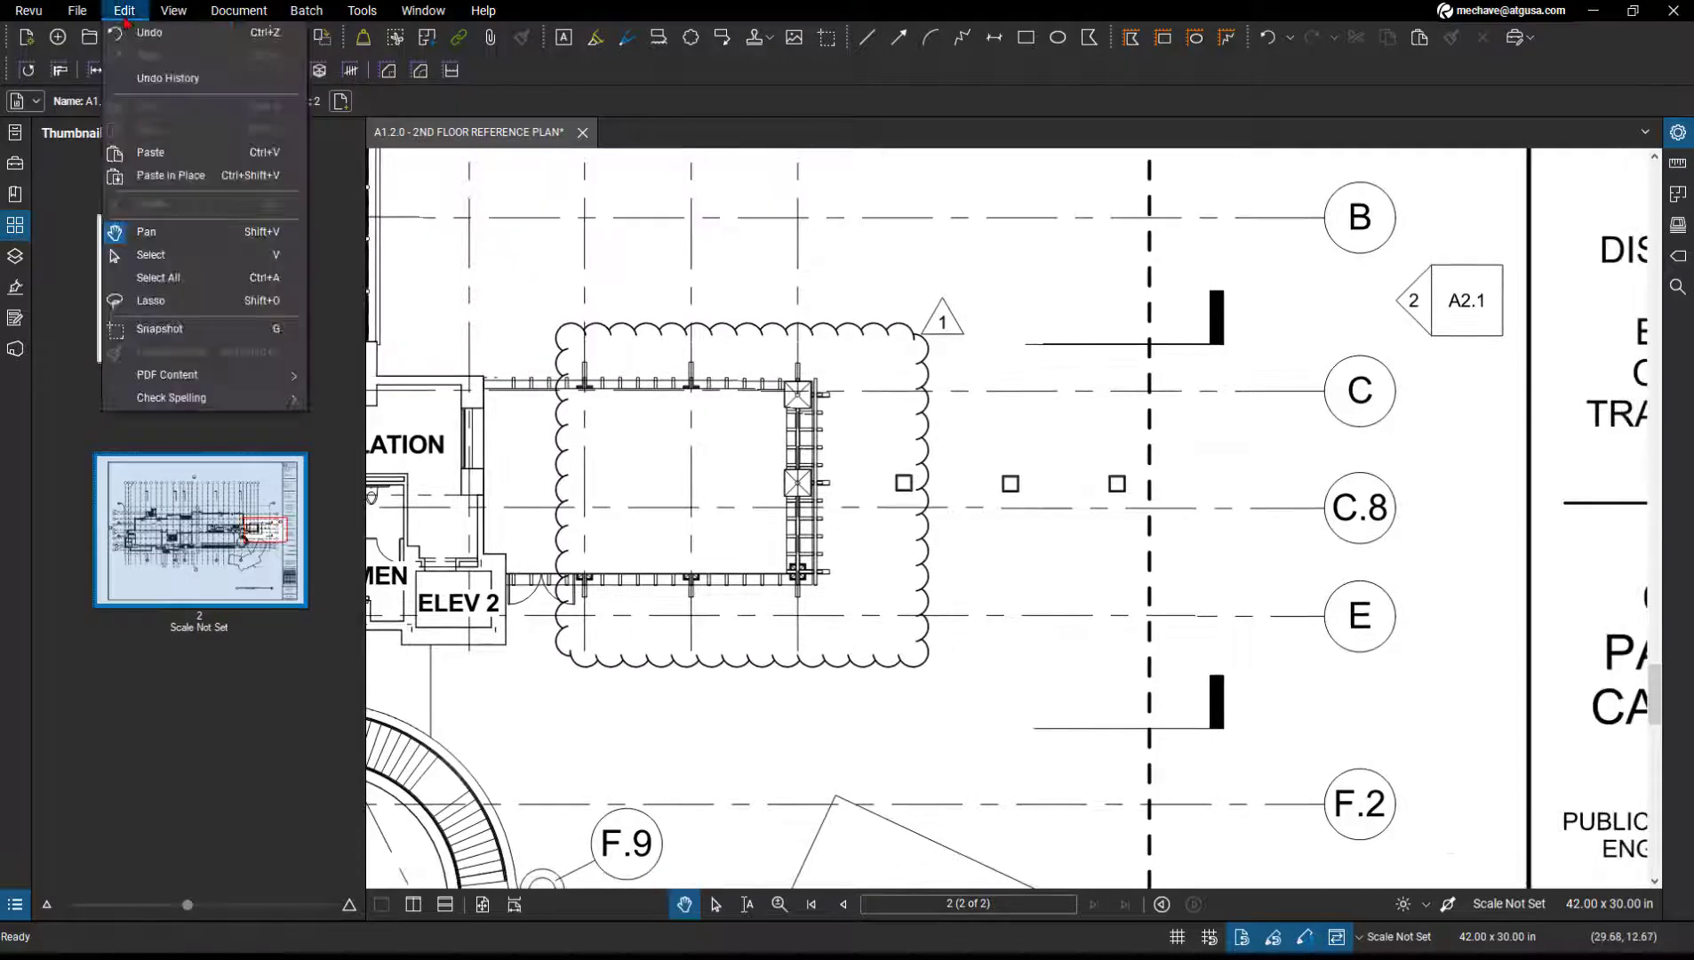
left_click(176, 336)
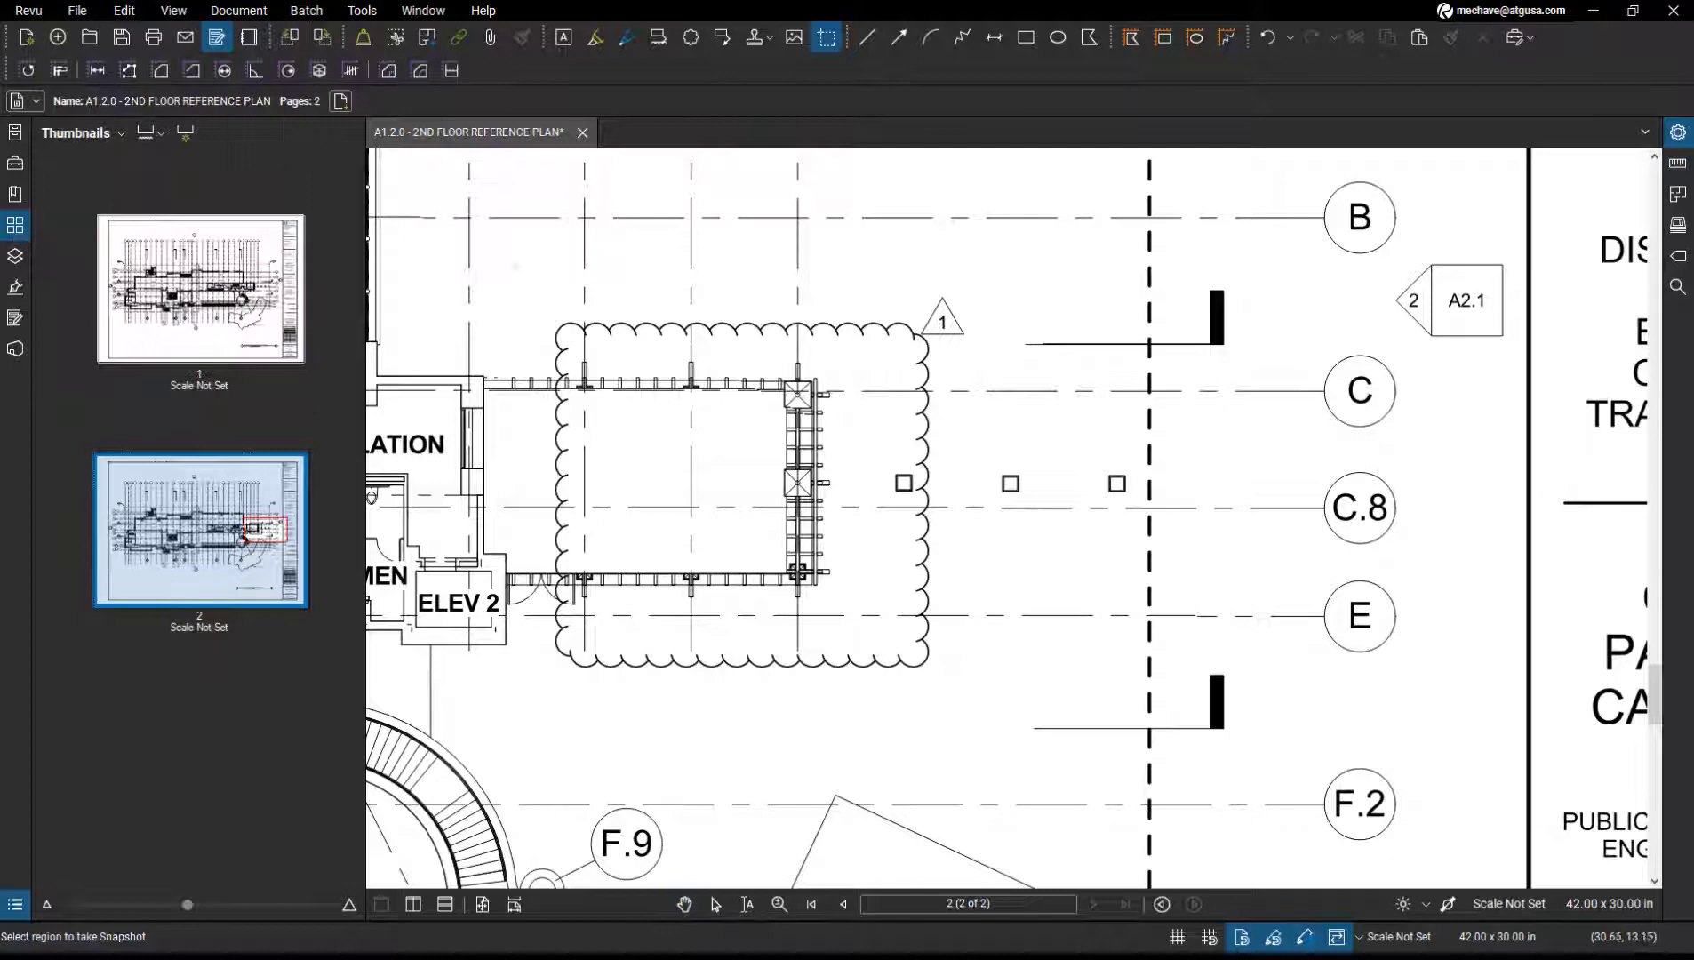
left_click_drag(521, 264, 1031, 718)
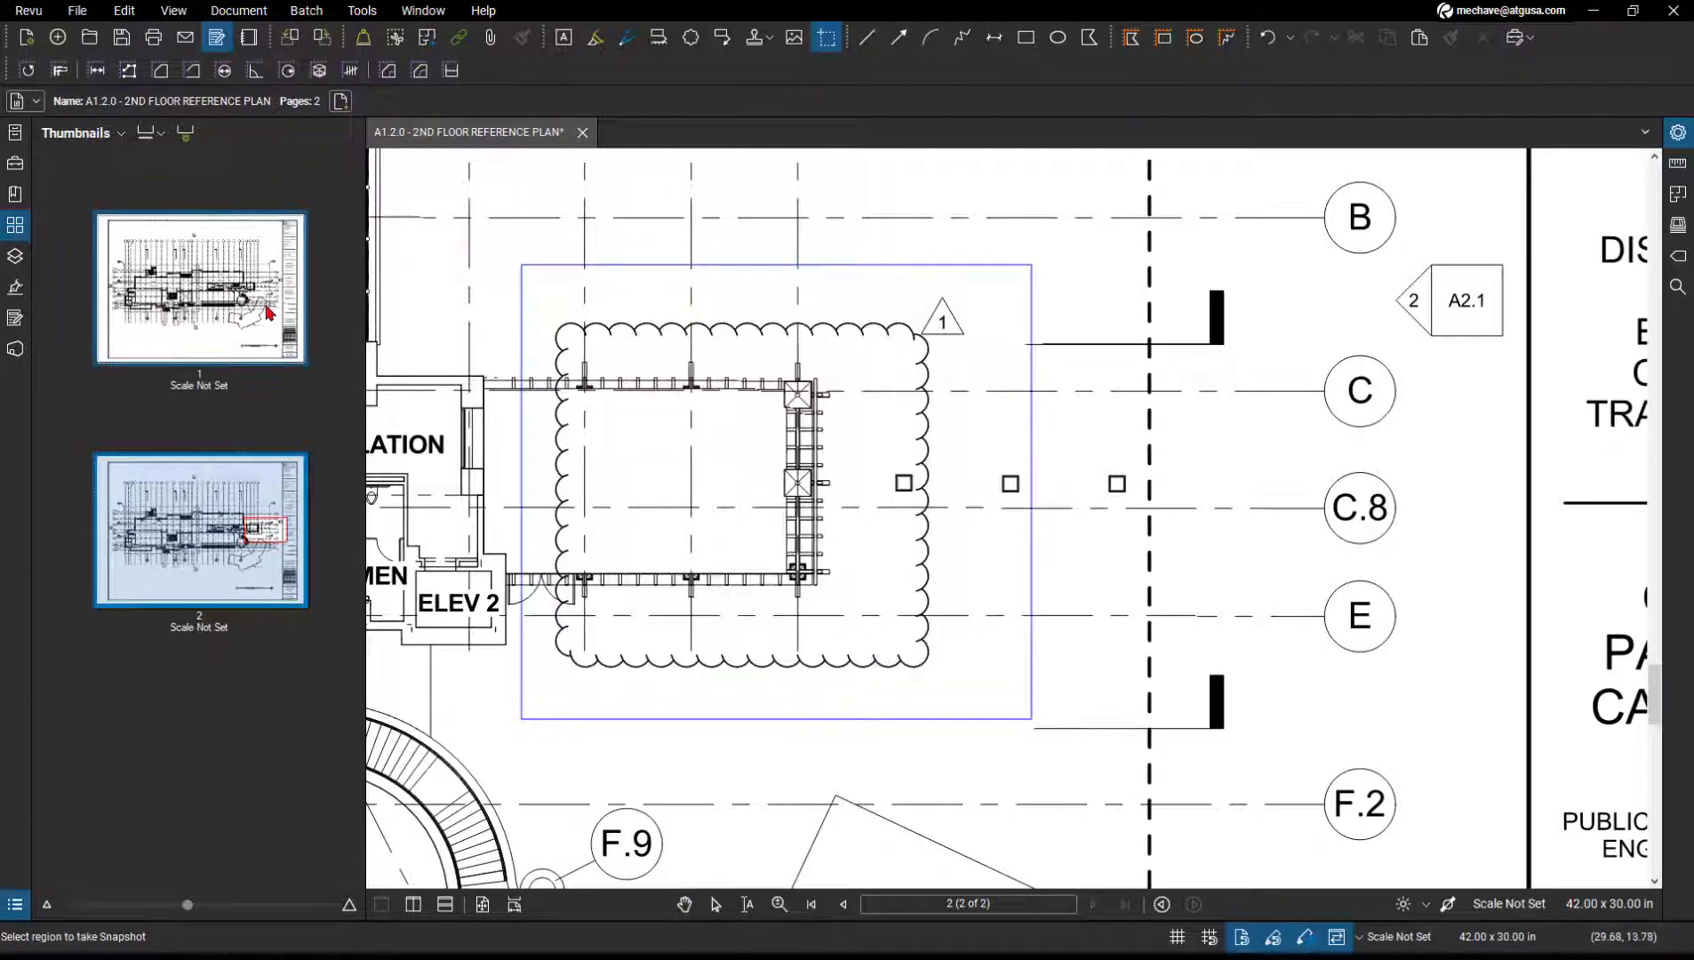
left_click(267, 311)
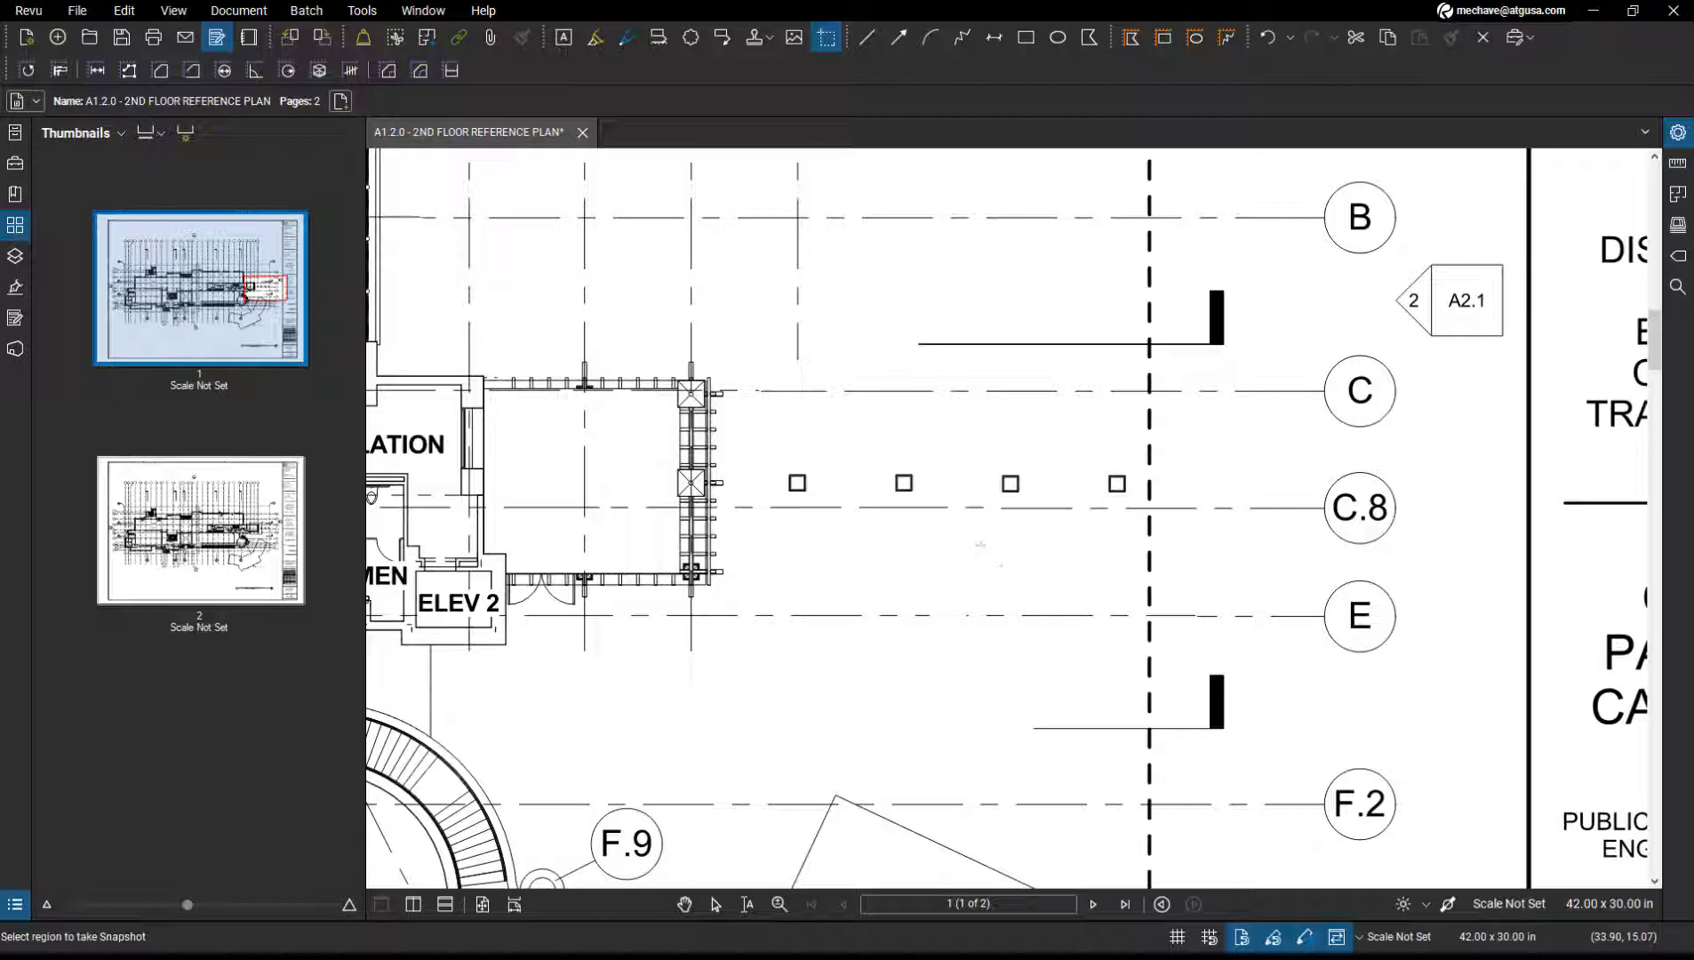
- Paste the revision-cloud snapshot onto page 1 with Multiply blend mode
key("Escape")
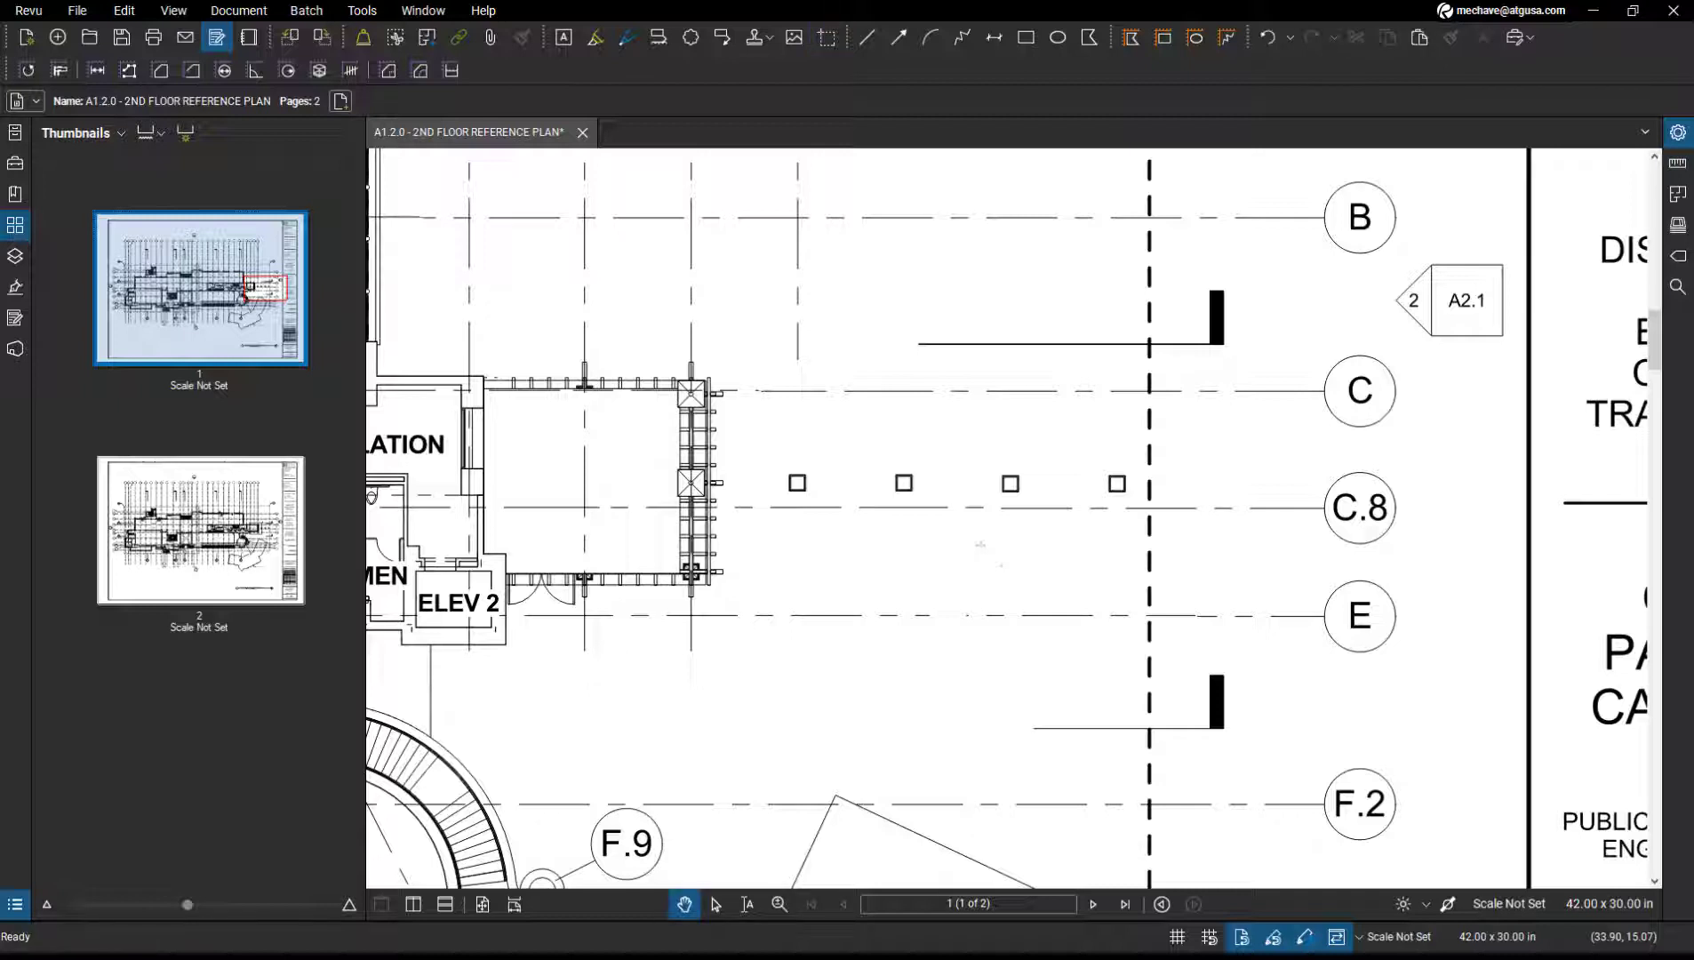
key("ctrl+v")
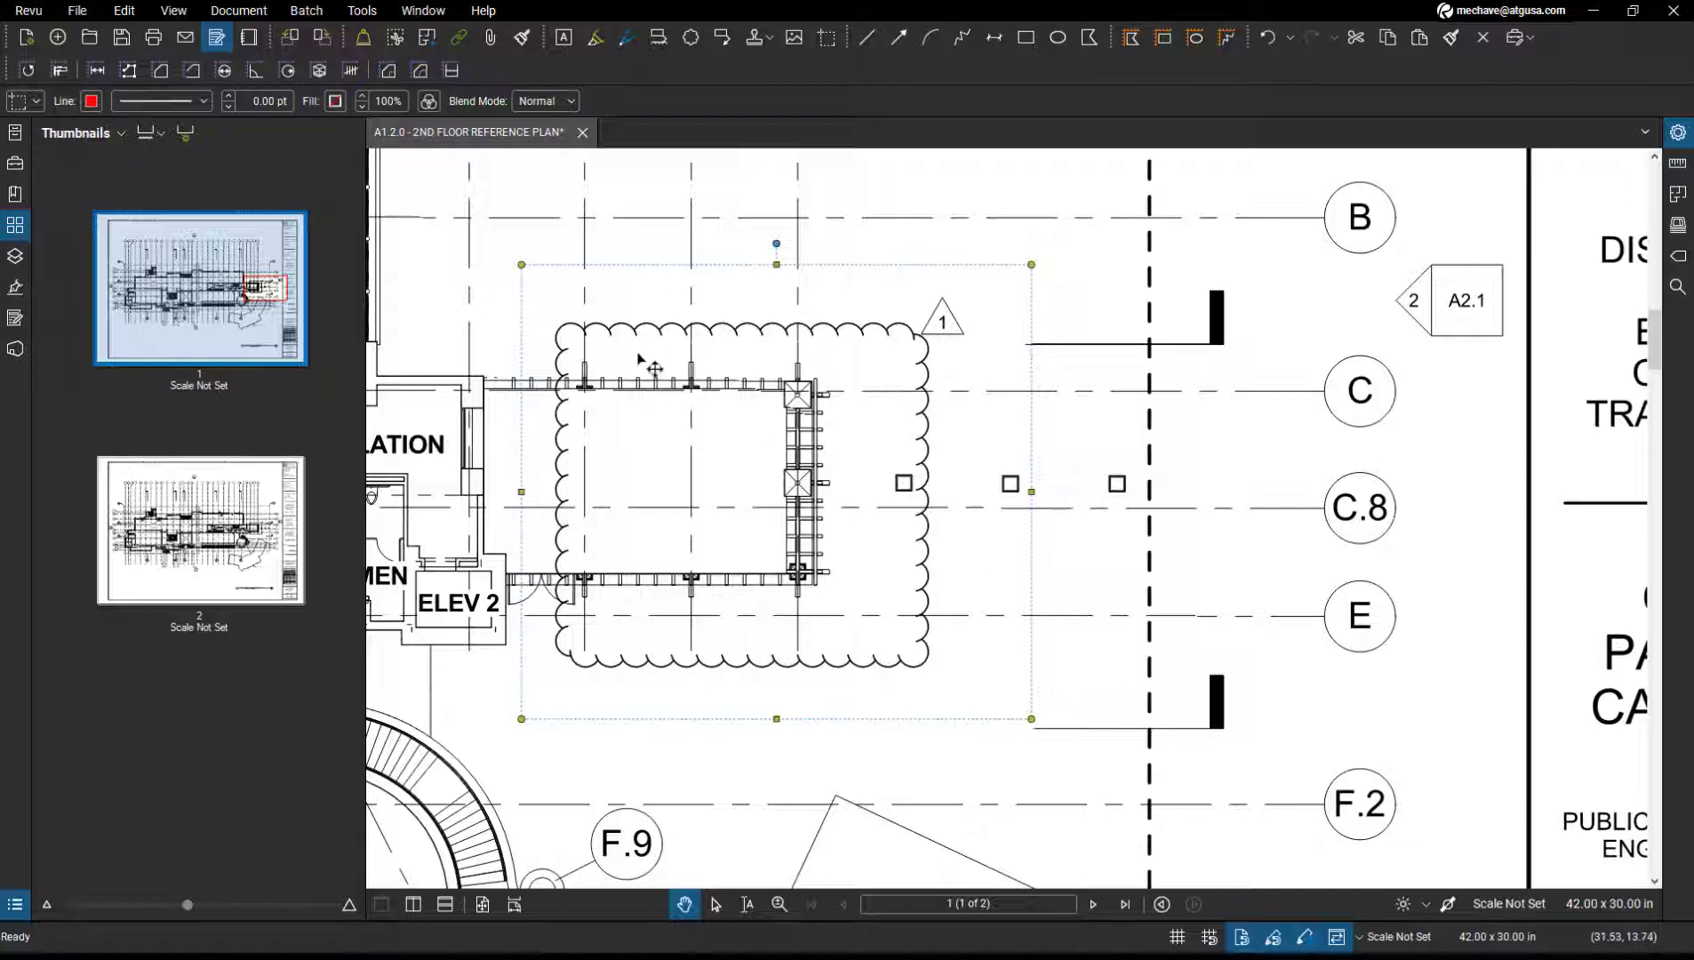
left_click(542, 102)
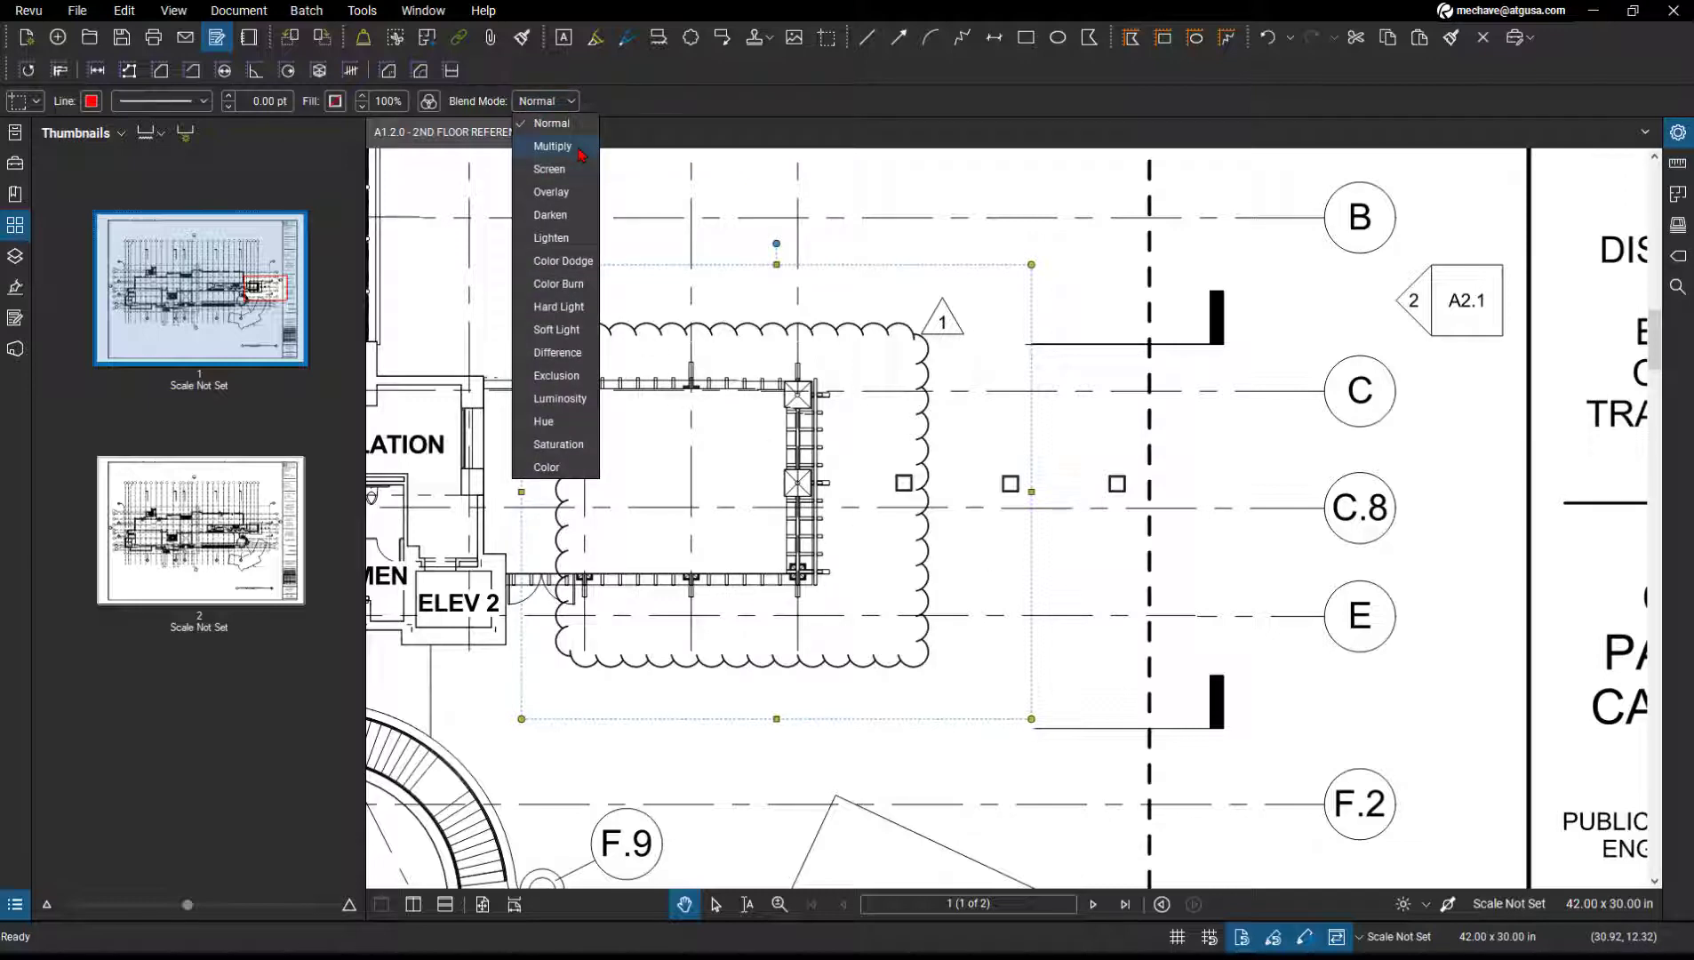
left_click(577, 149)
- Colorize the pasted snapshot red through Change Colors
right_click(781, 390)
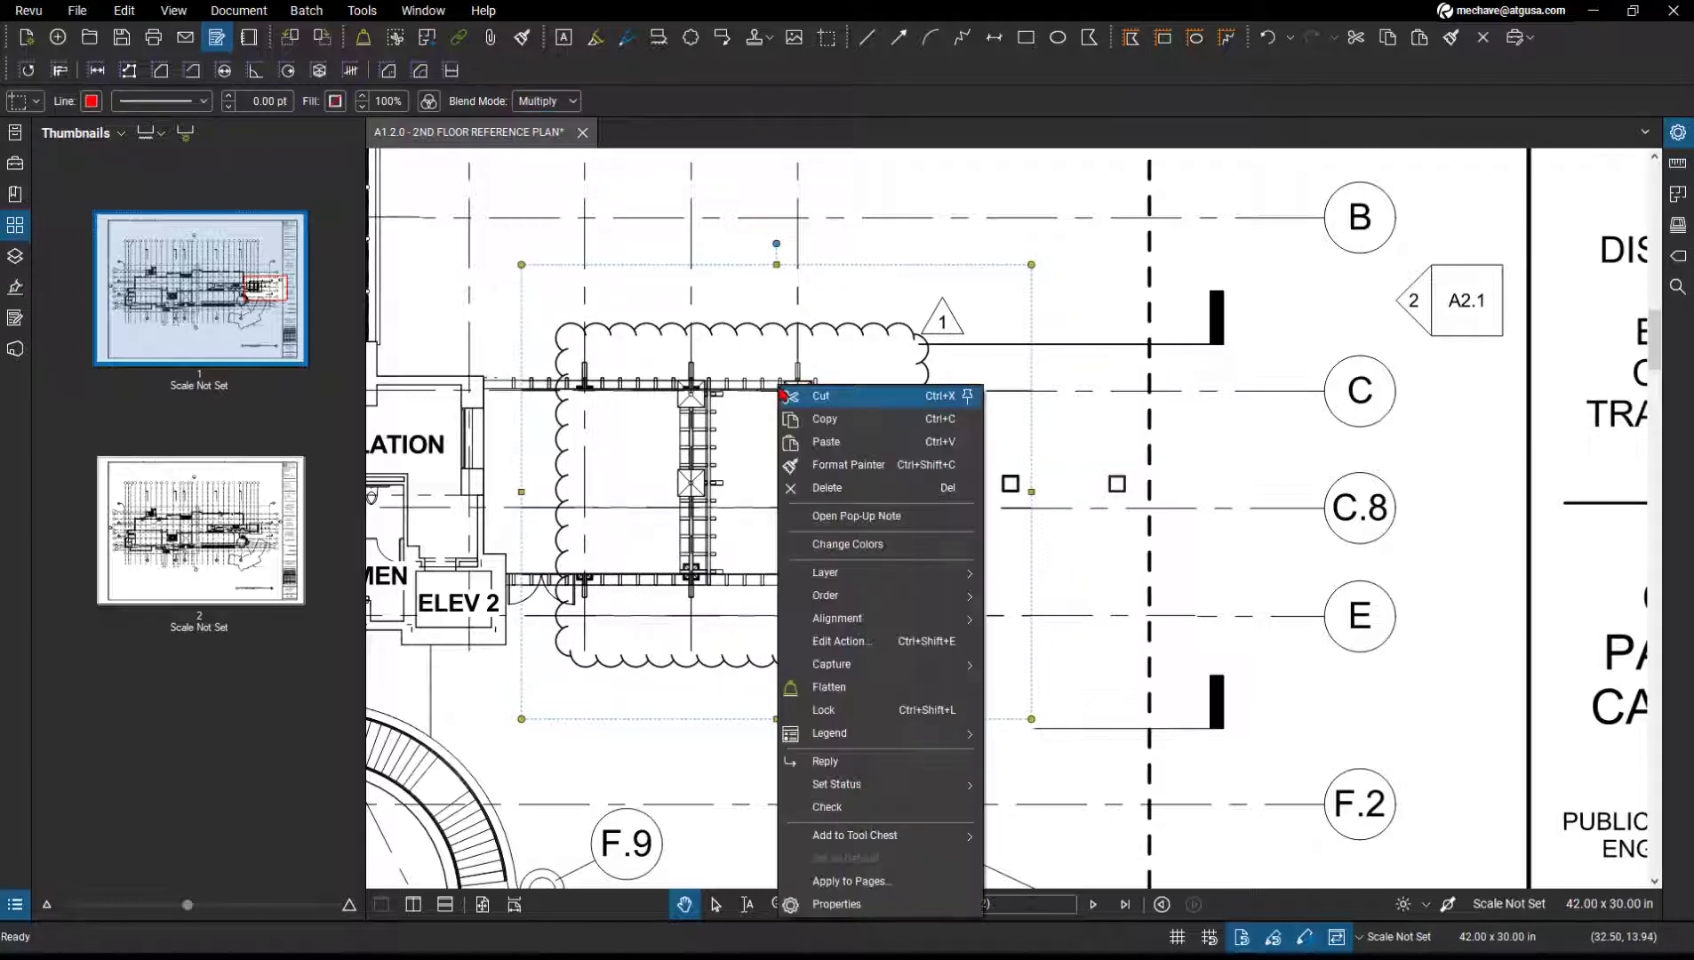
left_click(850, 542)
left_click(780, 270)
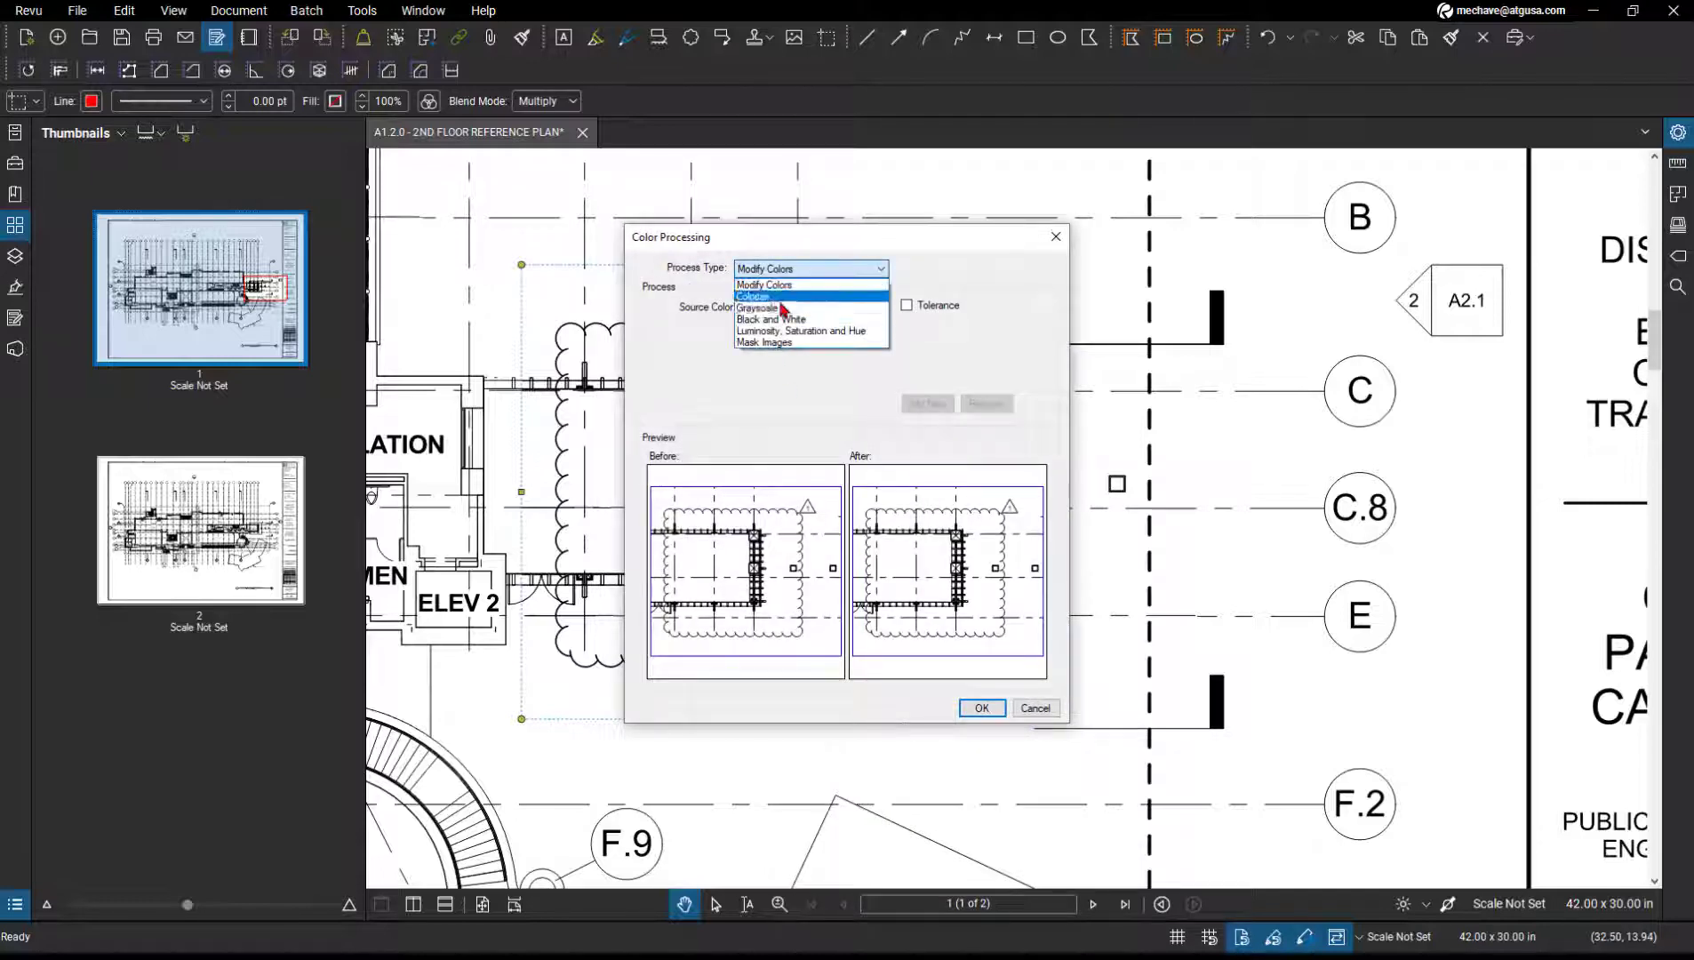
left_click(780, 299)
left_click(982, 708)
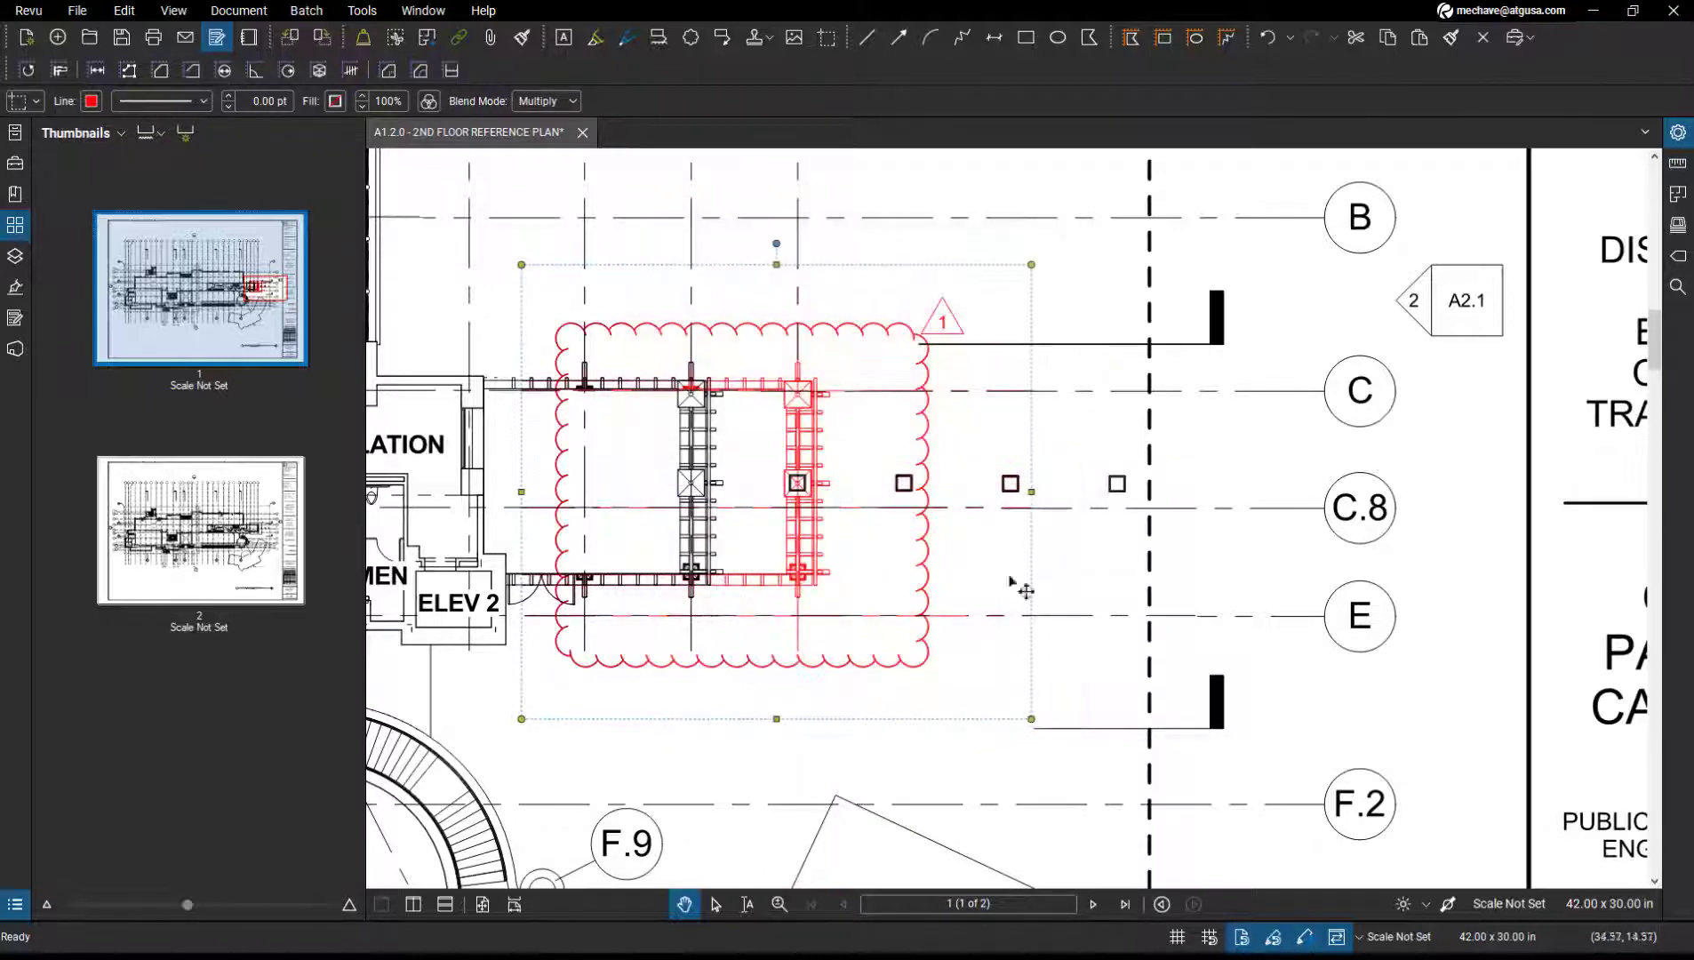
mouse_move(866, 544)
left_mouse_down()
mouse_move(1057, 555)
mouse_move(808, 495)
mouse_move(818, 528)
left_mouse_up()
key("Escape")
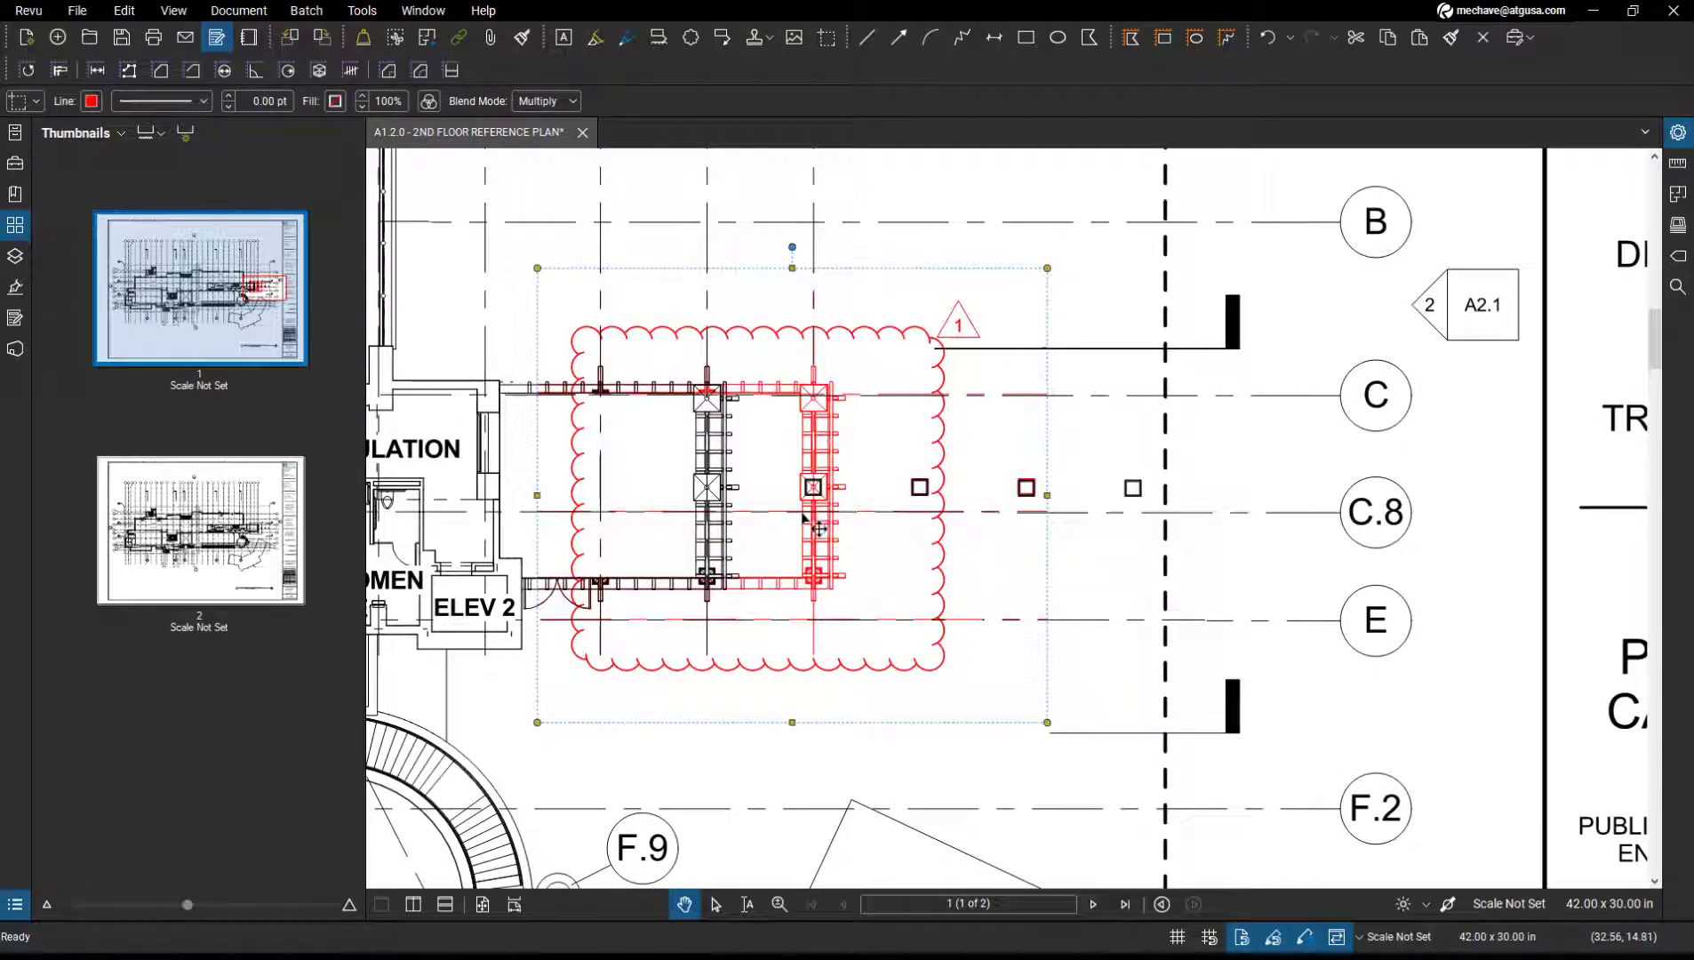